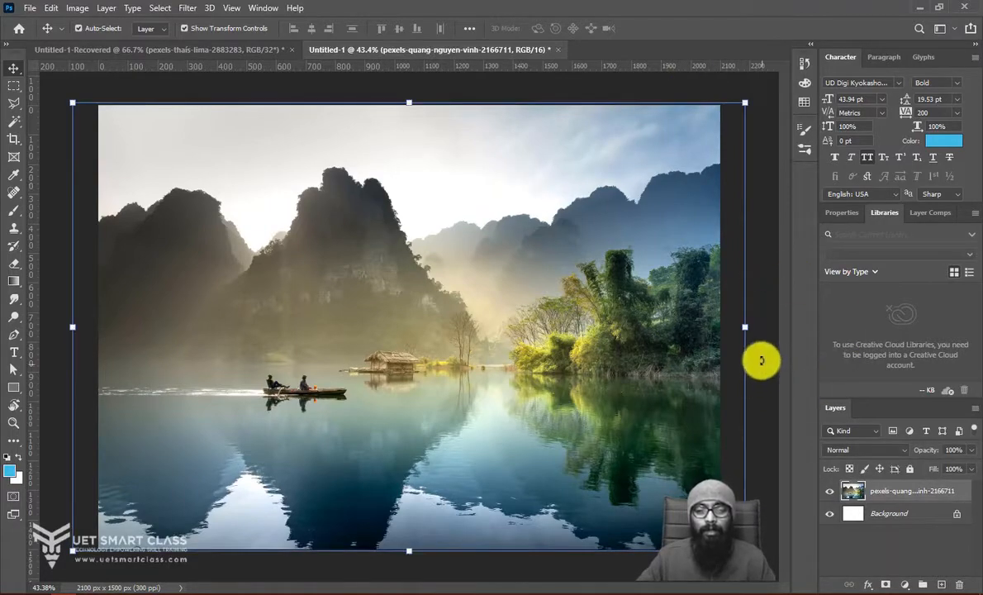
Confirm the landscape photo's placement with Free Transform and deselect its layer
key("ctrl+t")
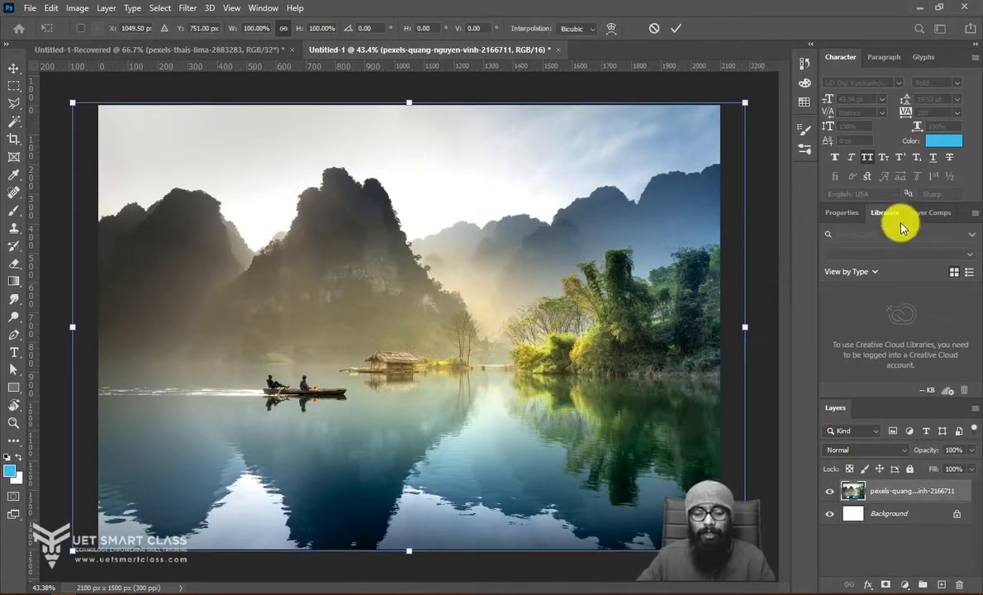
key("Return")
left_click(771, 234)
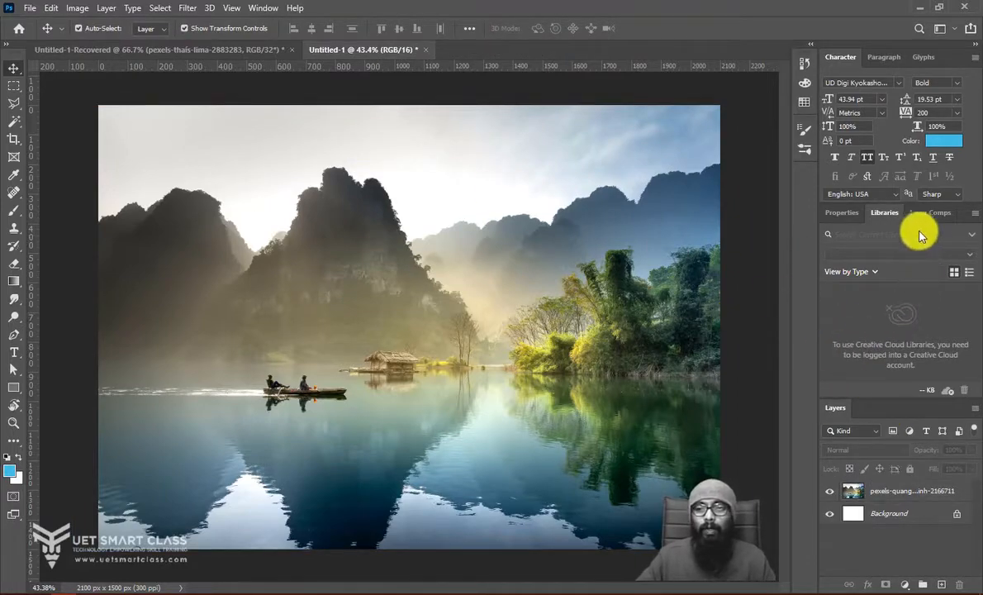
Add a Brightness/Contrast adjustment layer with brightness -47 and contrast 35, and activate the Brush tool
left_click(261, 8)
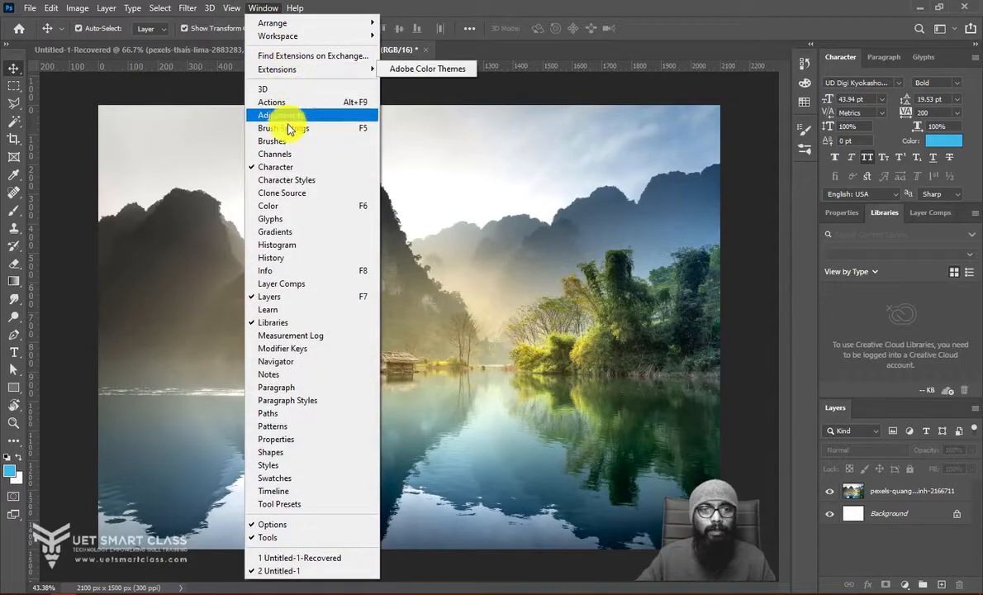
left_click(281, 115)
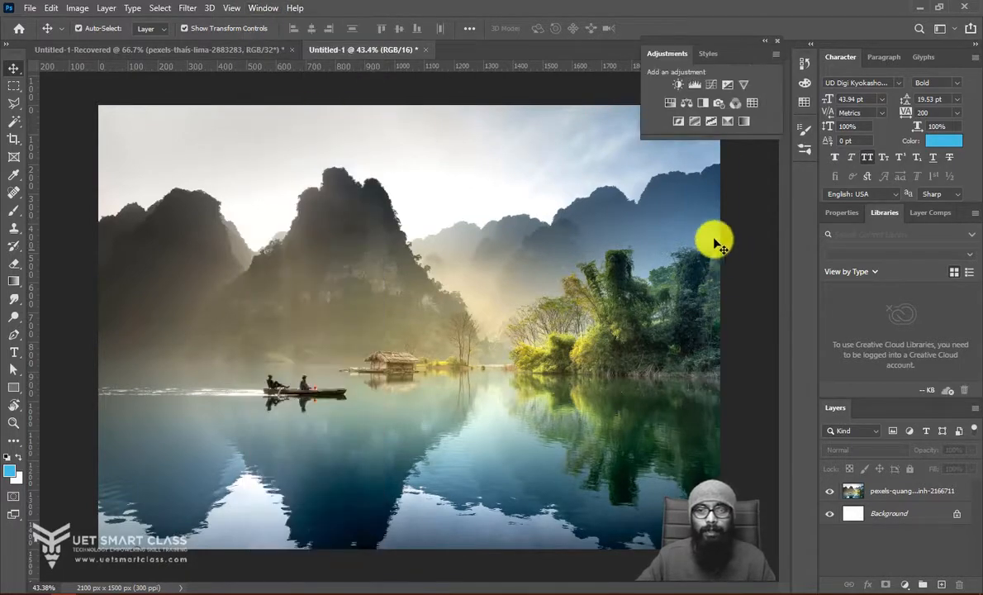
left_click(677, 85)
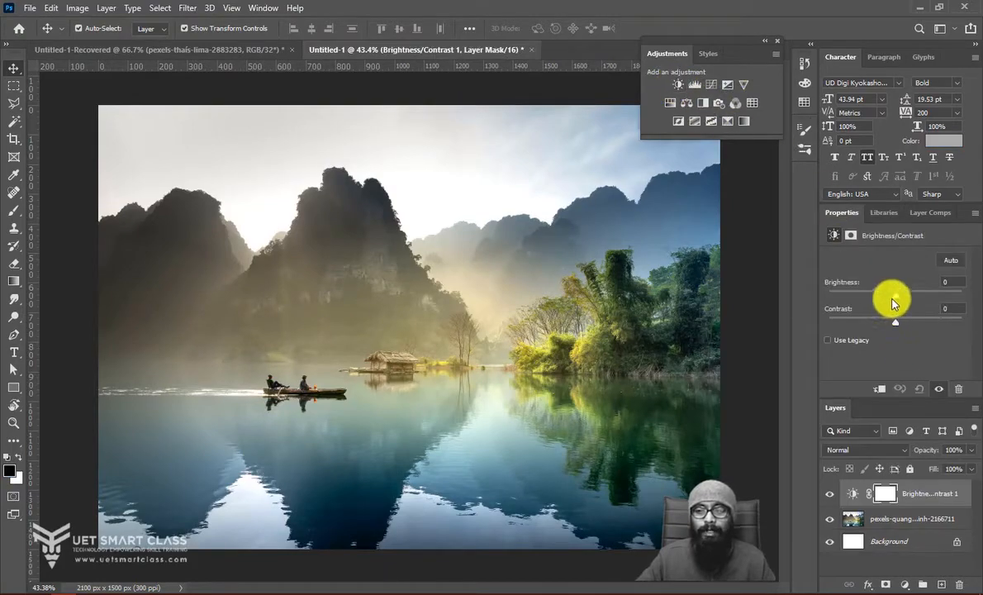
mouse_move(893, 295)
left_mouse_down()
mouse_move(879, 296)
mouse_move(892, 294)
left_mouse_up()
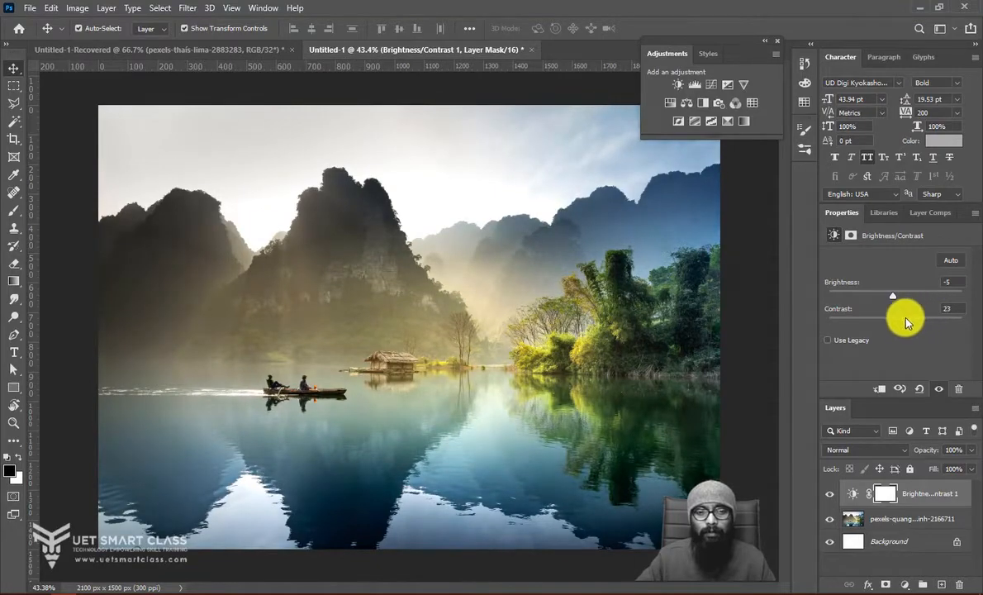
left_click_drag(831, 328, 876, 302)
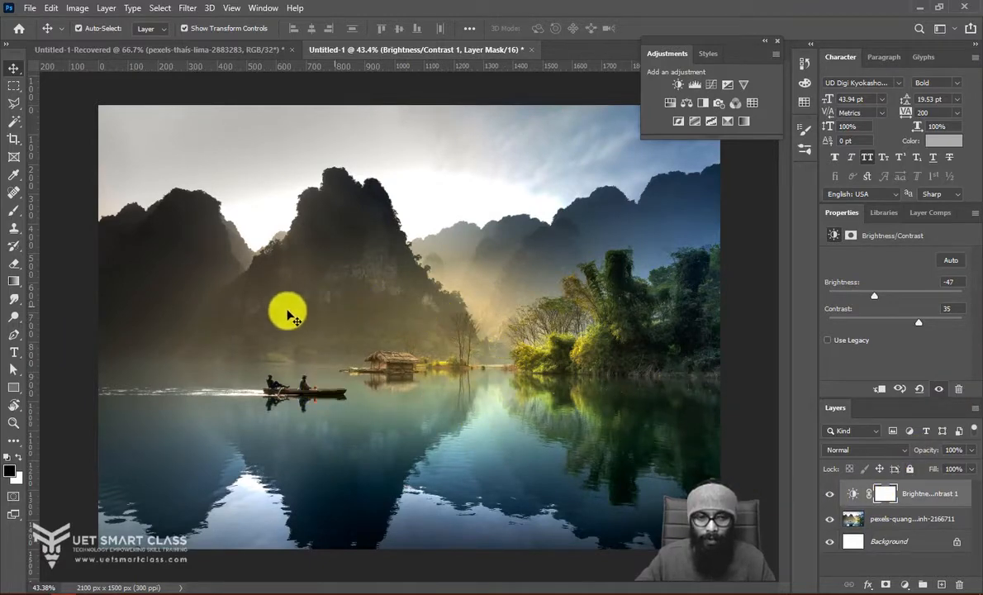
left_click(17, 211)
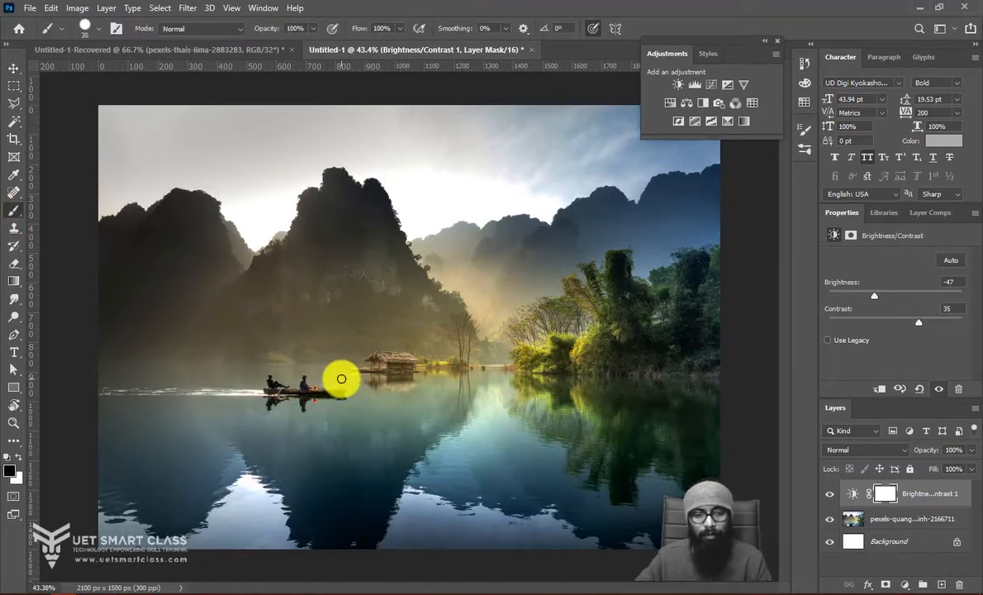
key("bracketright")
key("bracketright")
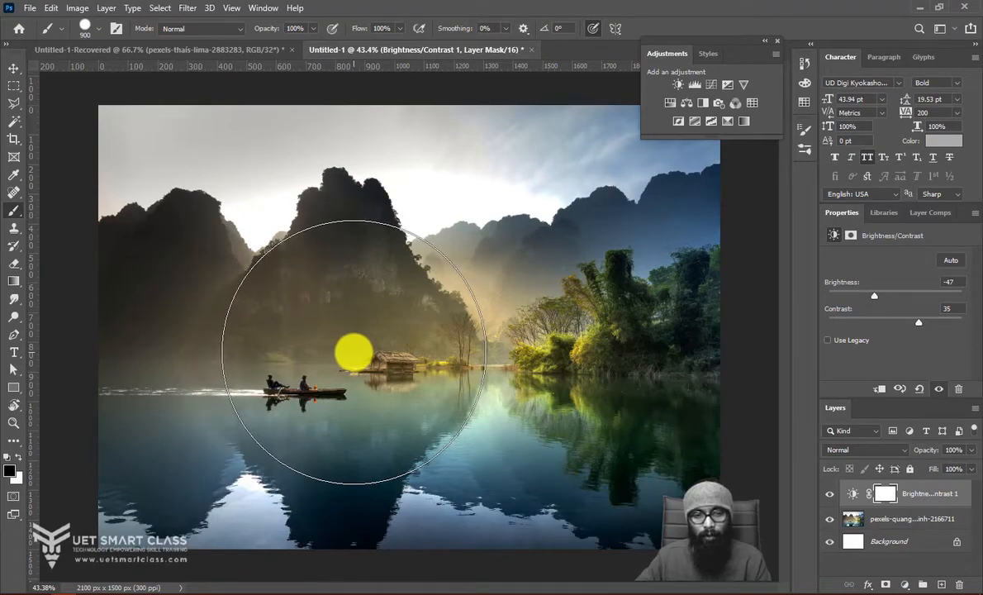
left_click(354, 352)
key("ctrl+z")
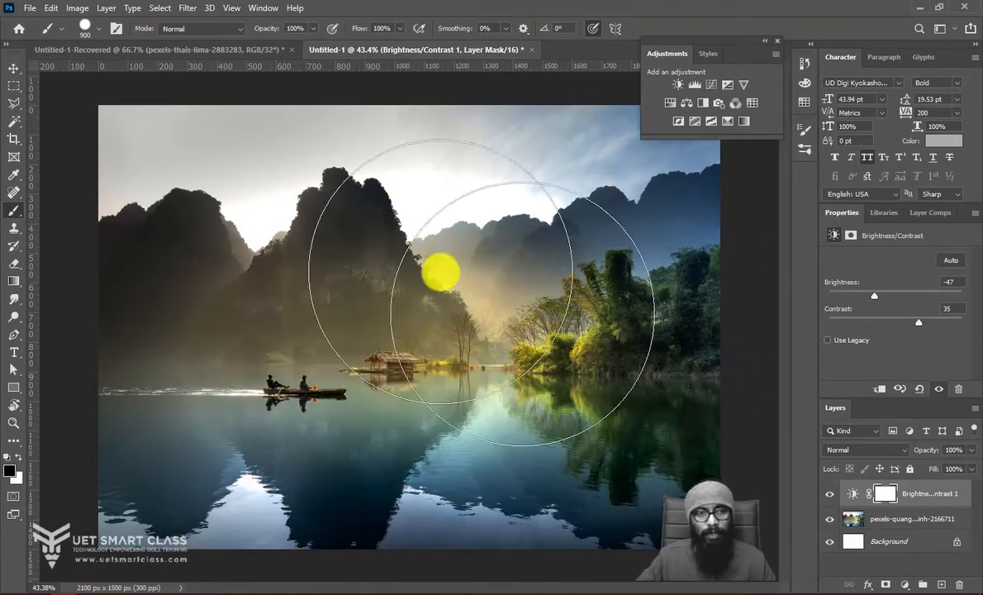
Choose the soft round 30 brush tip with 0% hardness, and set its opacity to 23% and size to 102 px
left_click(115, 28)
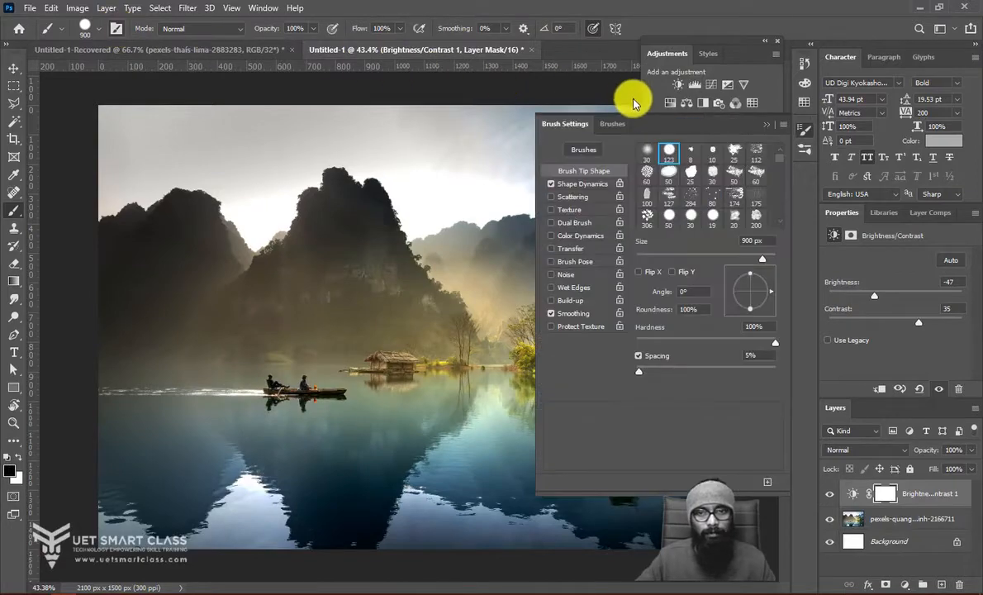
left_click(648, 152)
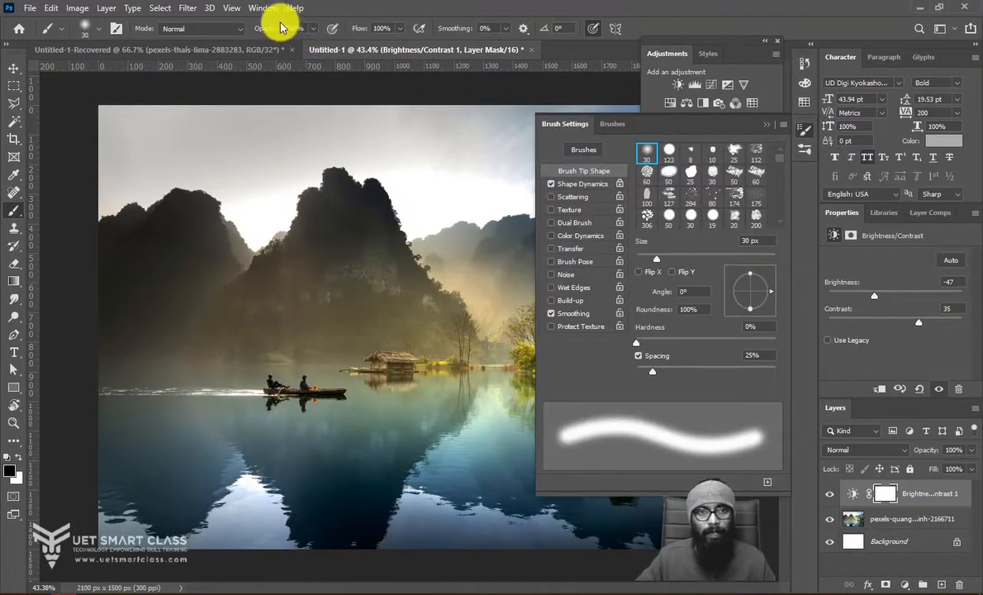
left_click_drag(254, 31, 195, 36)
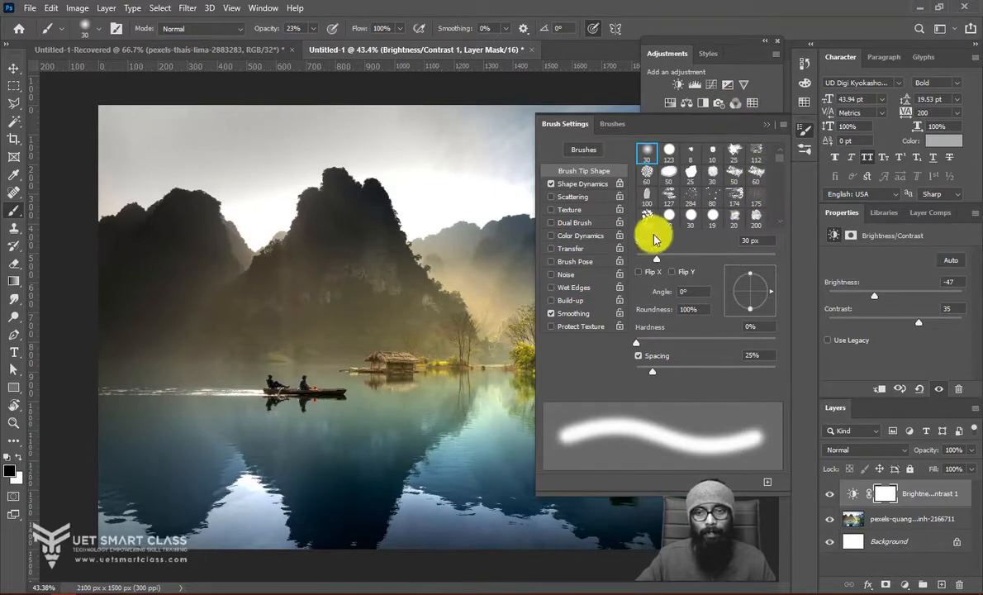
left_click_drag(655, 257, 700, 263)
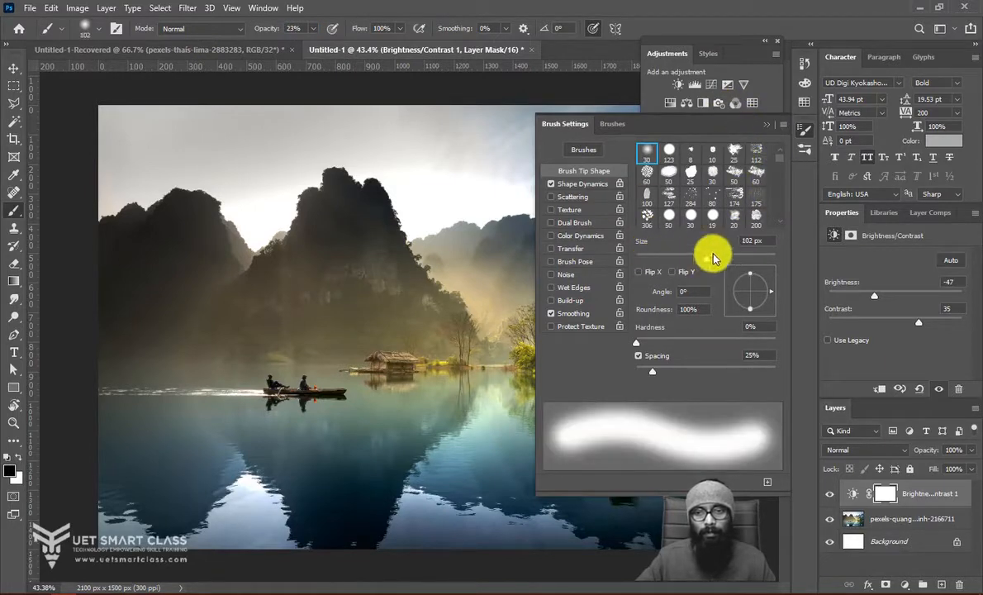
left_click(767, 124)
Enlarge the brush up to 1500 px and paint black on the Brightness/Contrast mask around the boat and central mountain
key("]")
key("]")
key("]")
key("]")
key("]")
key("]")
key("]")
key("]")
key("]")
key("]")
key("]")
key("]")
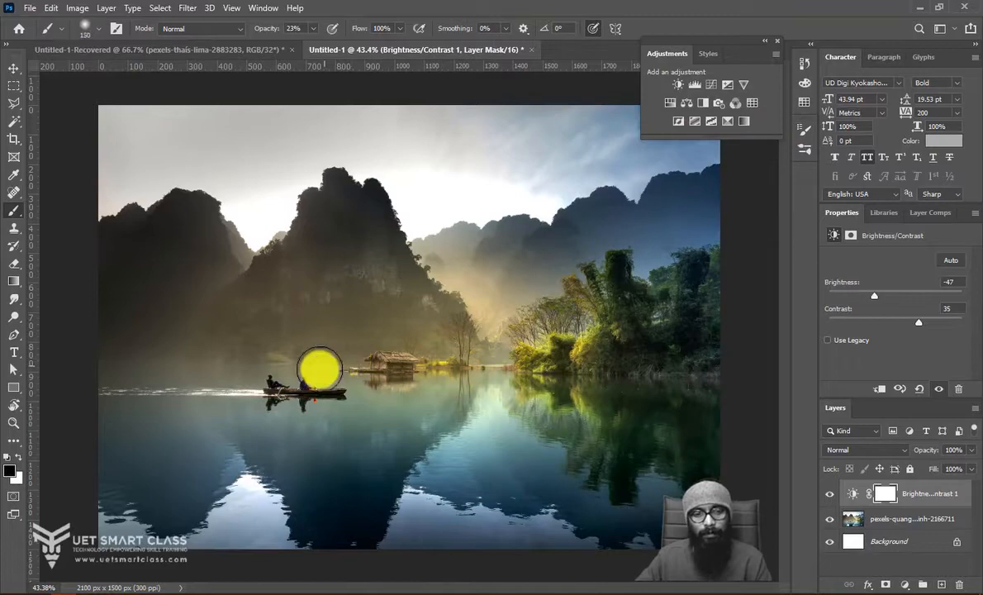
left_click(338, 376)
key("]")
key("]")
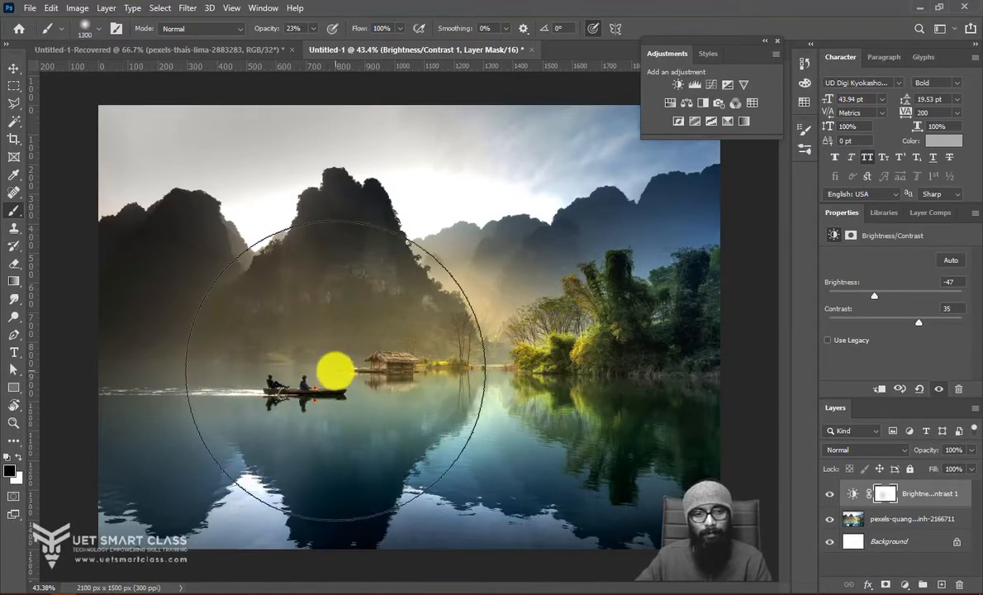
key("]")
key("]")
key("]")
left_click(399, 349)
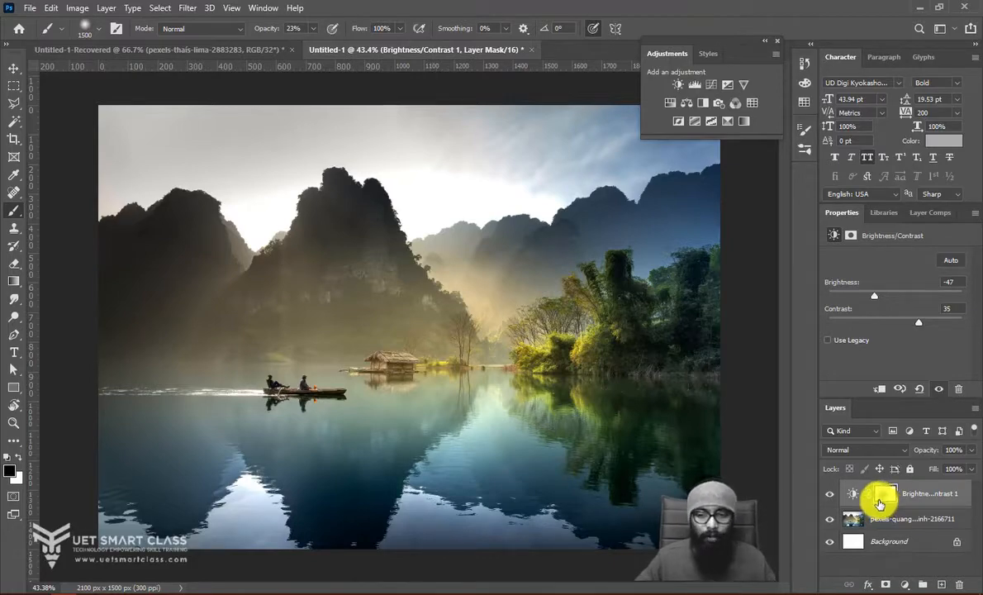
left_click(620, 166)
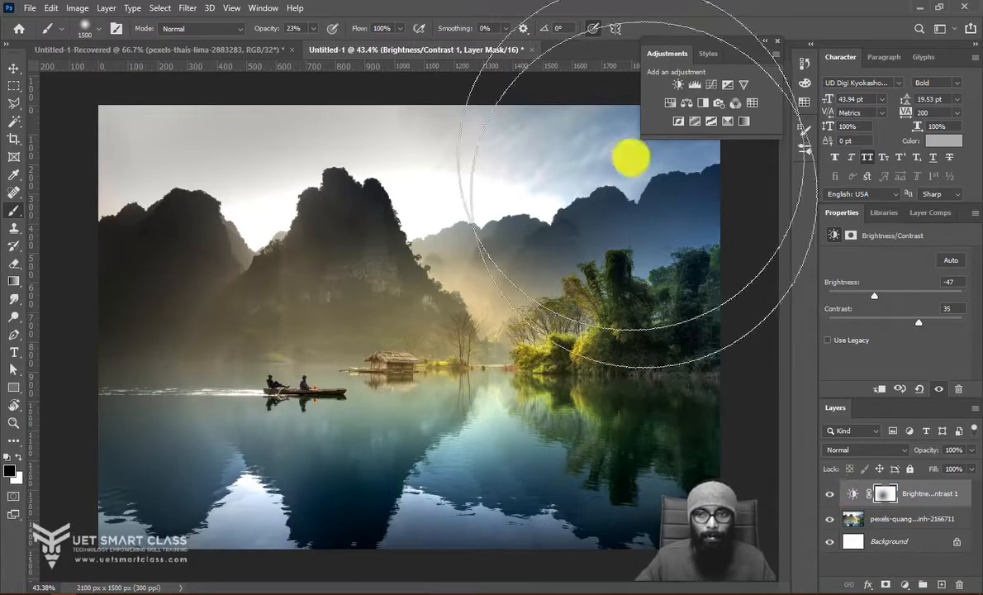
Add a Levels adjustment layer with midtones at 1.27 in the Blue channel and 0.96 in the Green channel
left_click(696, 86)
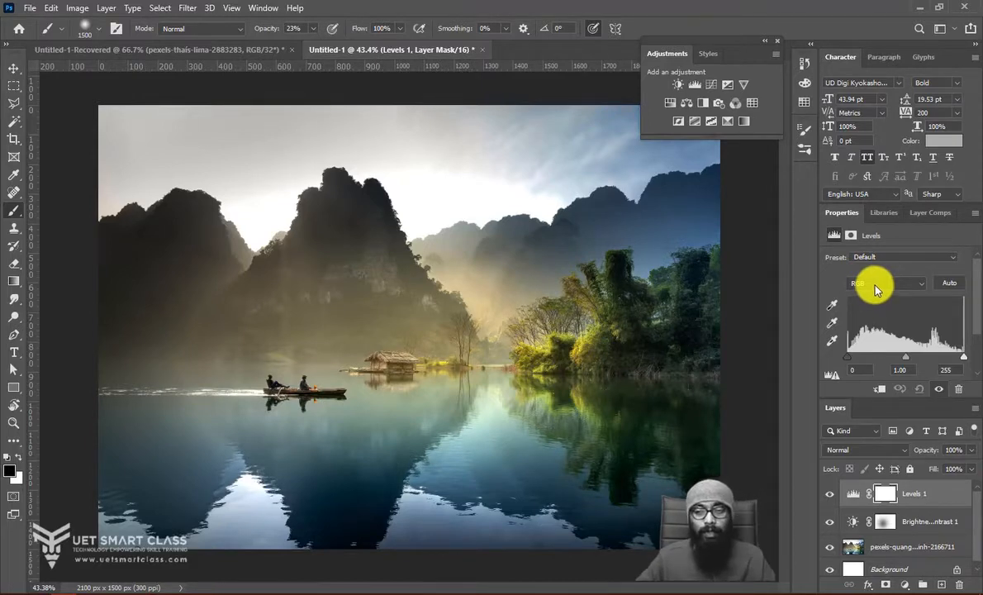
left_click(876, 284)
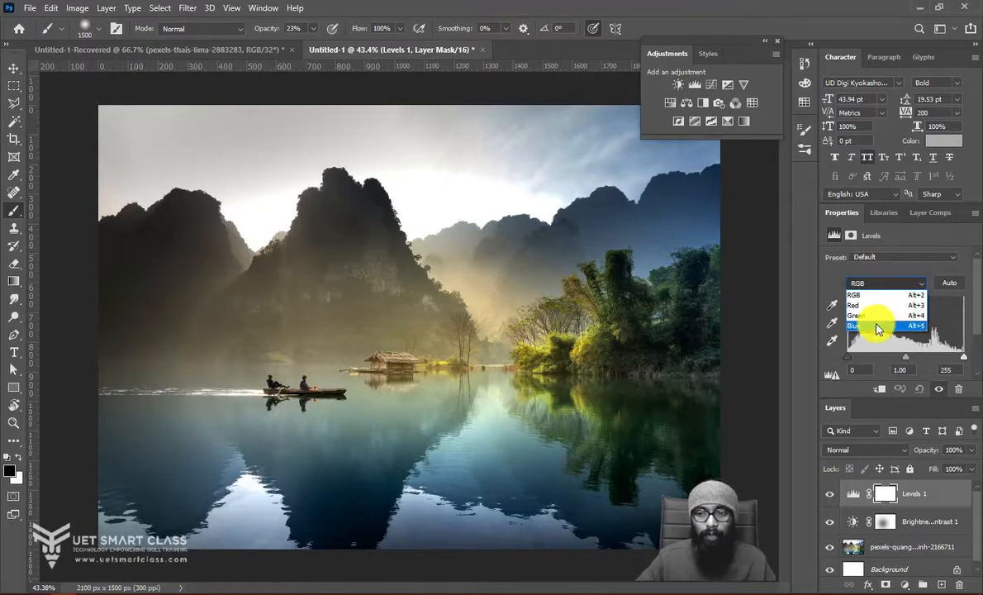
left_click(877, 326)
left_click_drag(902, 362, 898, 358)
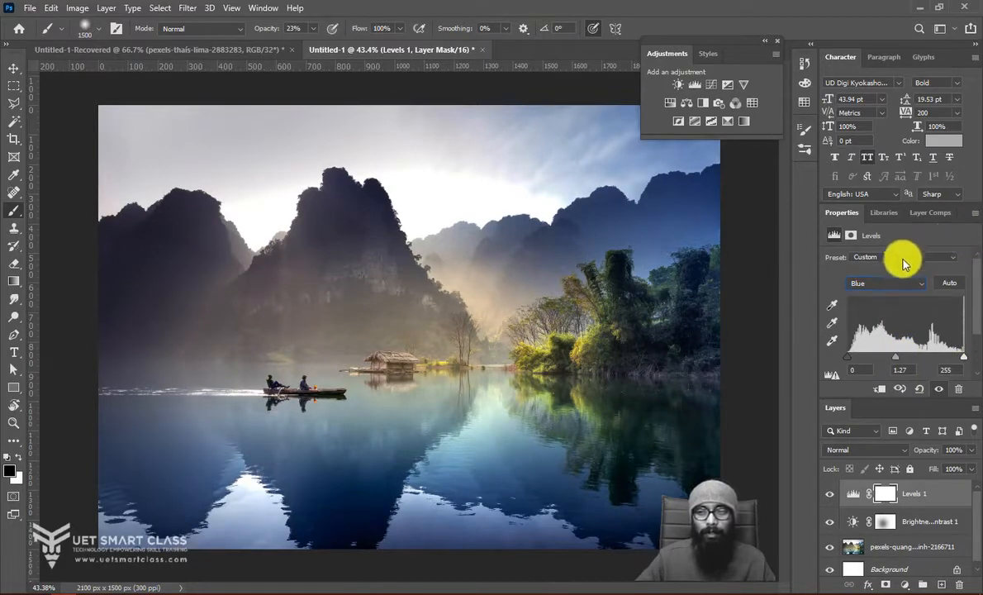
left_click(892, 291)
left_click(889, 312)
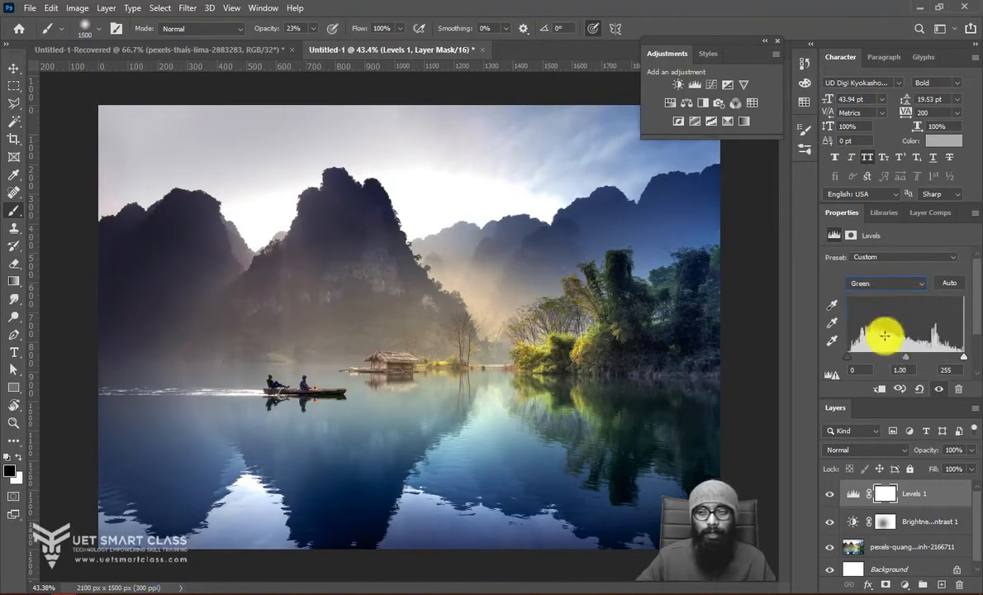
left_click_drag(902, 364, 908, 356)
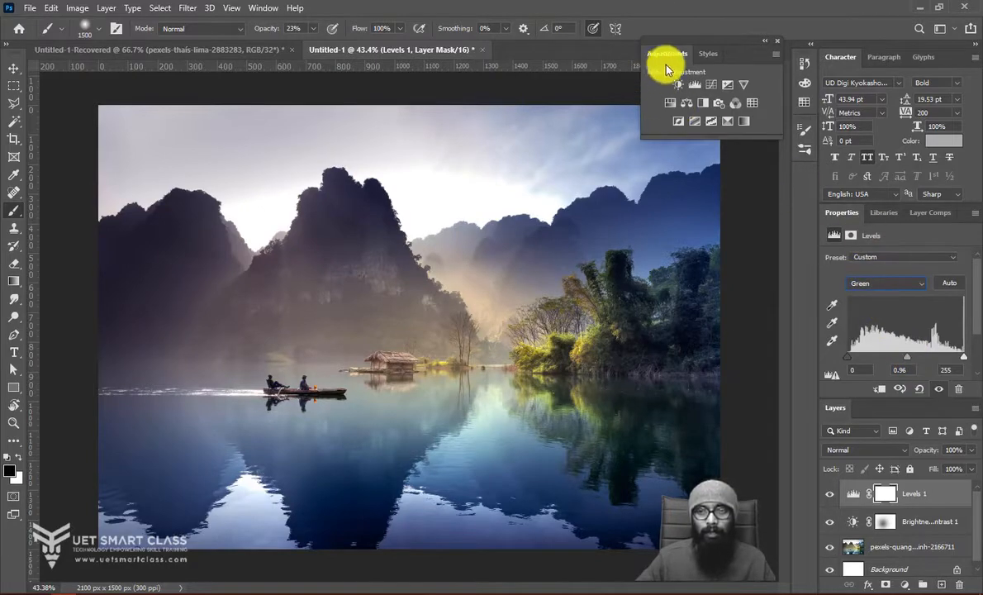
Add an Exposure adjustment layer with exposure -1.13, offset +0.0436 and gamma correction 0.83
left_click(727, 86)
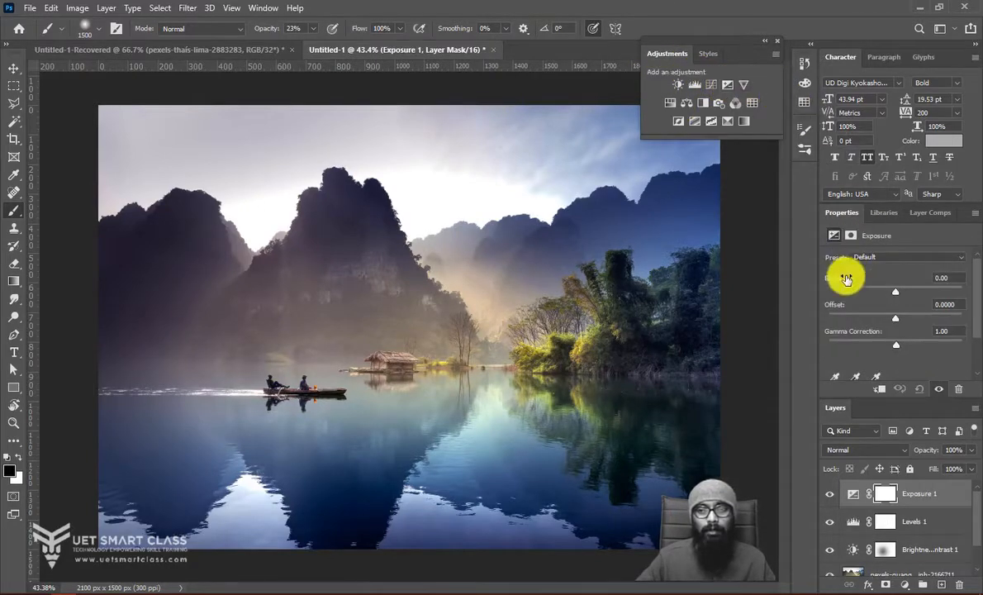
left_click_drag(897, 318, 884, 292)
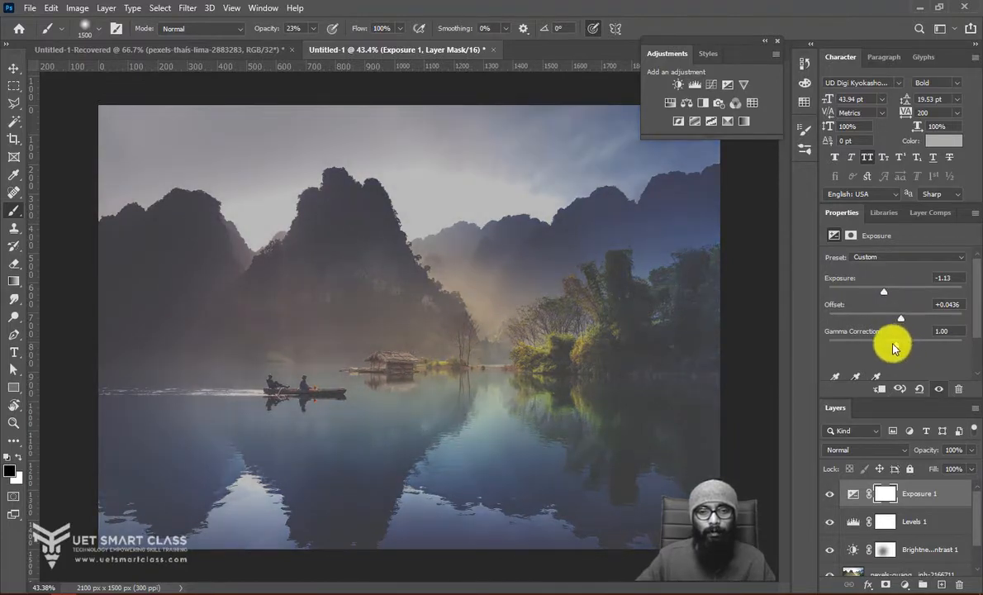
mouse_move(892, 347)
left_mouse_down()
mouse_move(884, 340)
mouse_move(901, 346)
left_mouse_up()
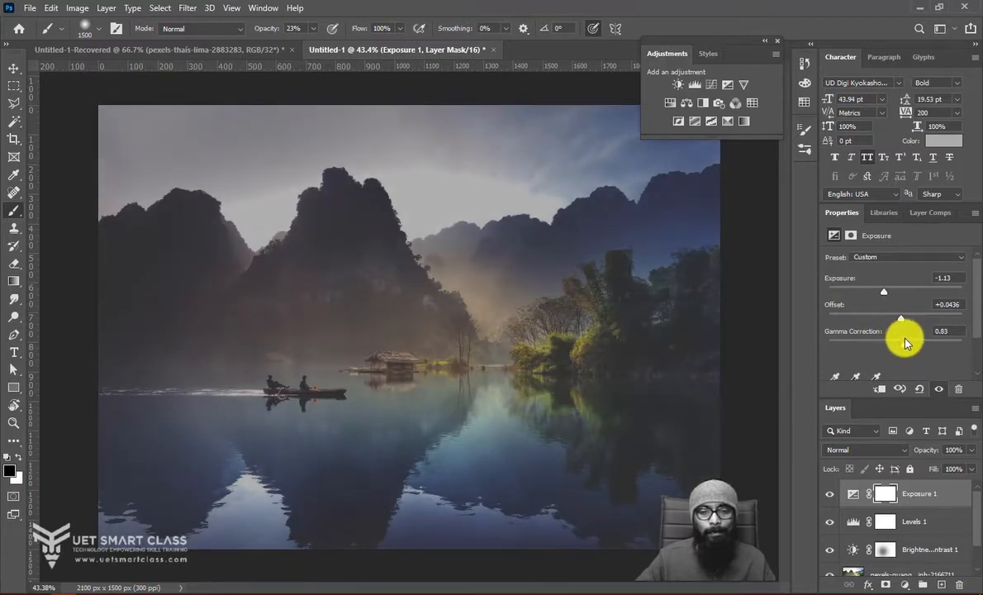
Paint black on the Exposure mask over the boat and central hills with the brush at 700 to 1100 px, finishing with the layer deselected
left_click(885, 495)
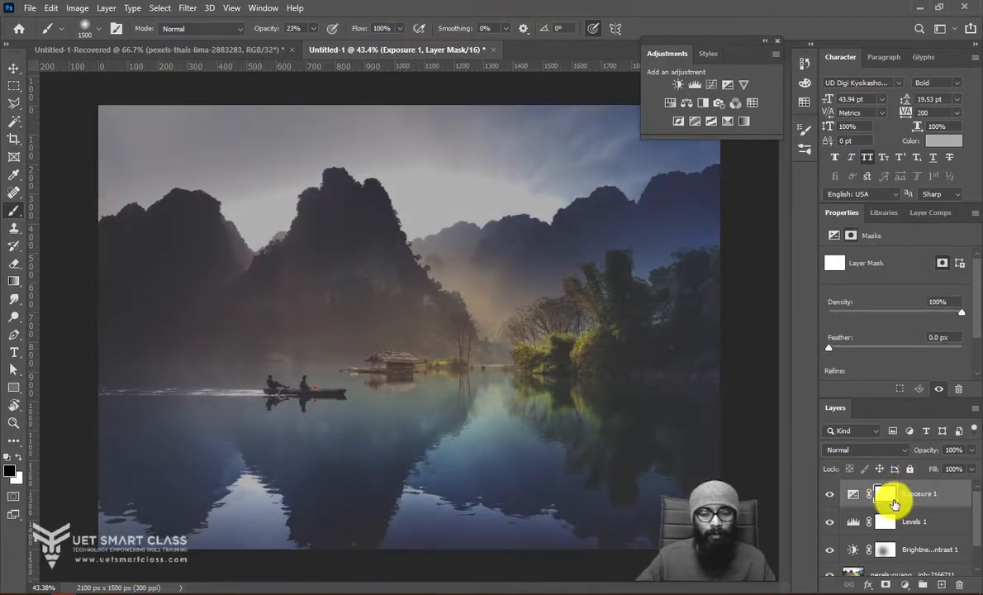
key("bracketleft")
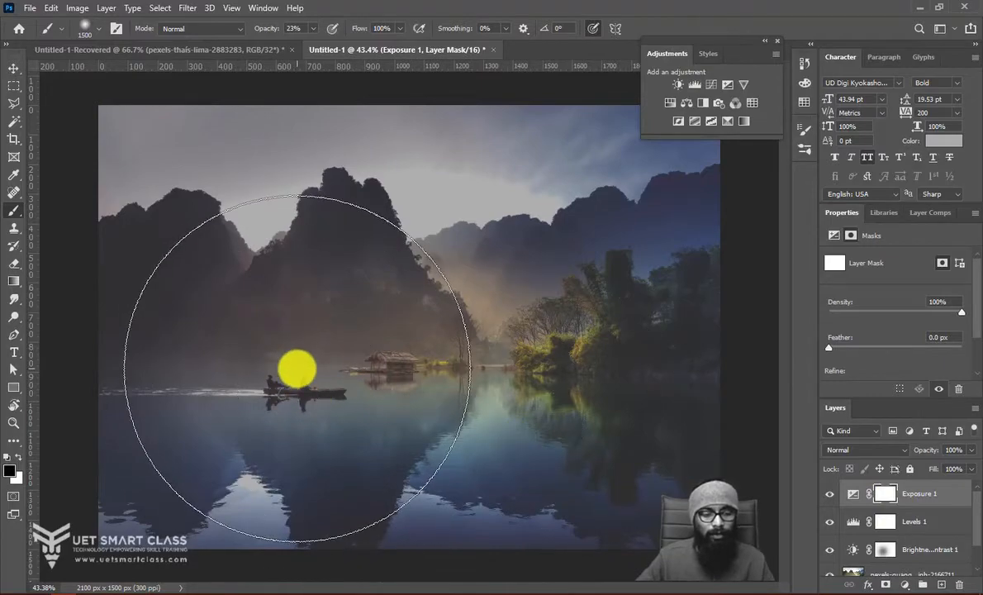
key("bracketleft")
key("bracketleft")
key("bracketleft")
key("bracketleft")
key("bracketleft")
key("bracketleft")
key("bracketleft")
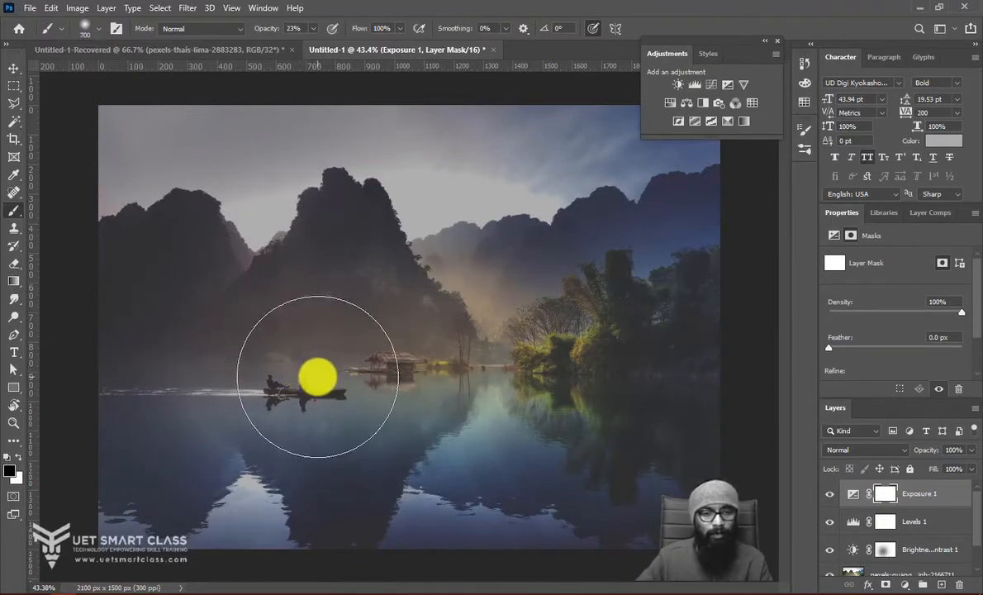
key("bracketright")
key("bracketright")
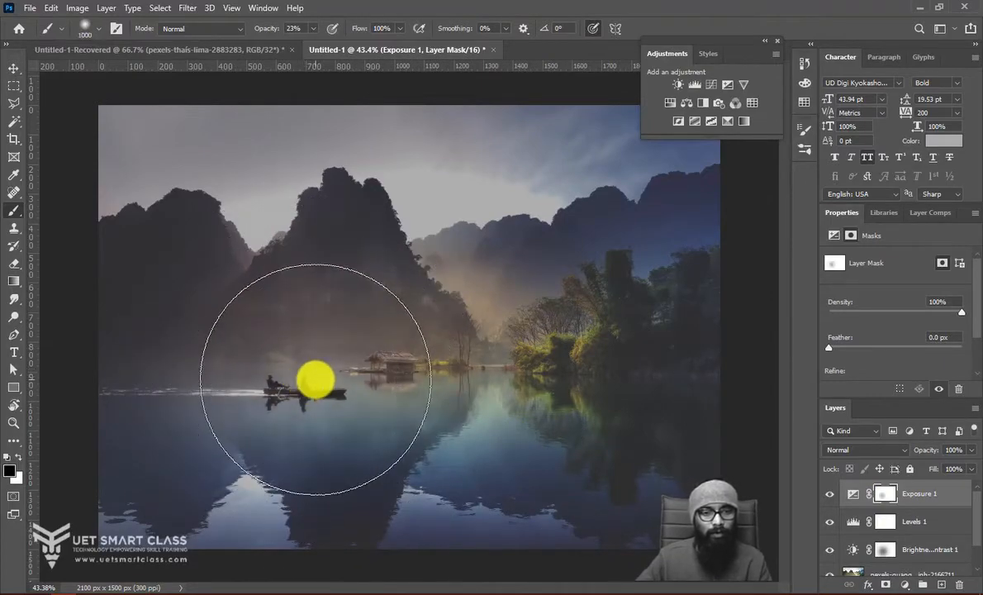
key("bracketright")
key("bracketright")
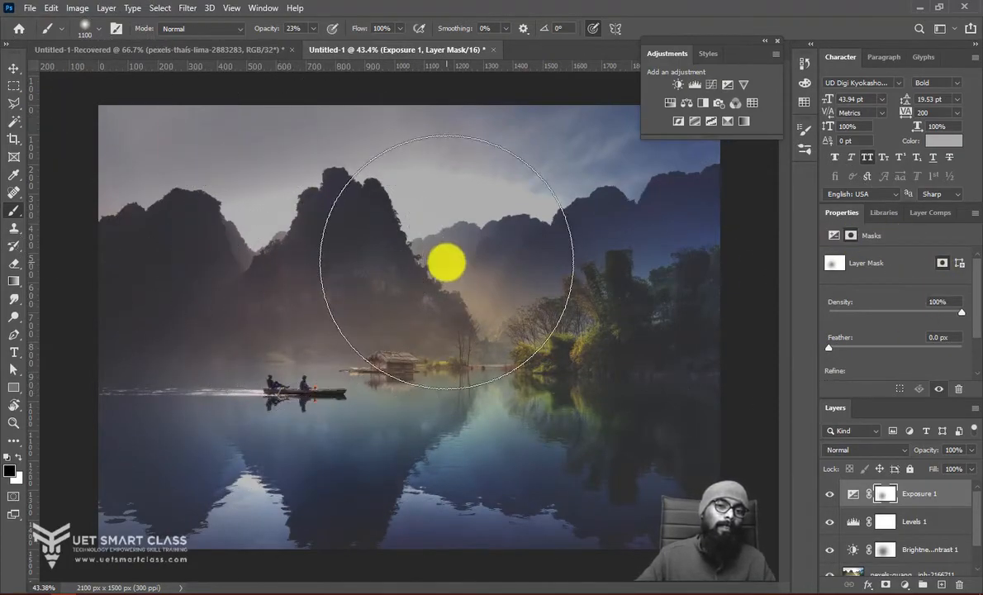
left_click(447, 262)
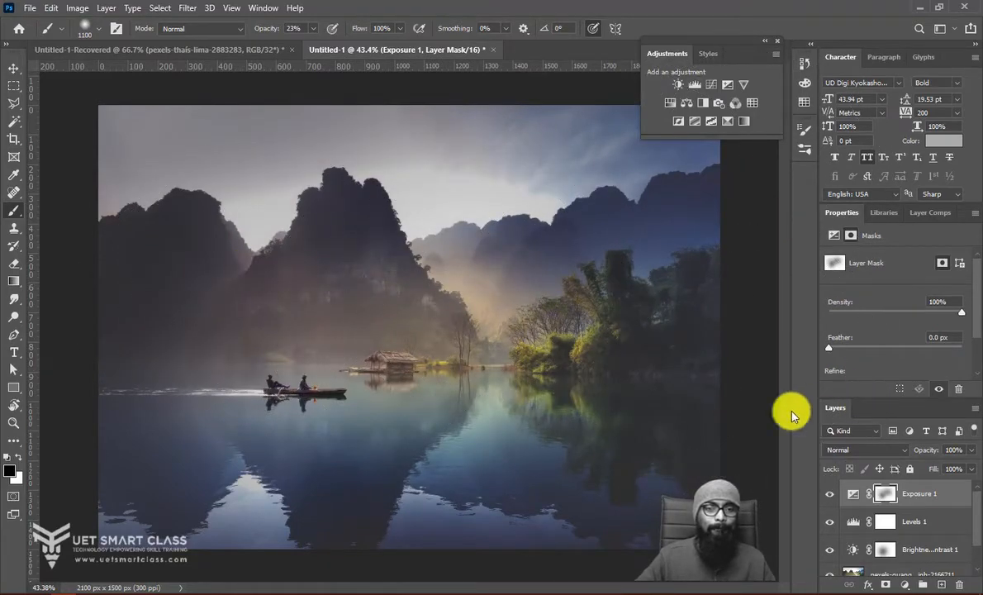
left_click(15, 69)
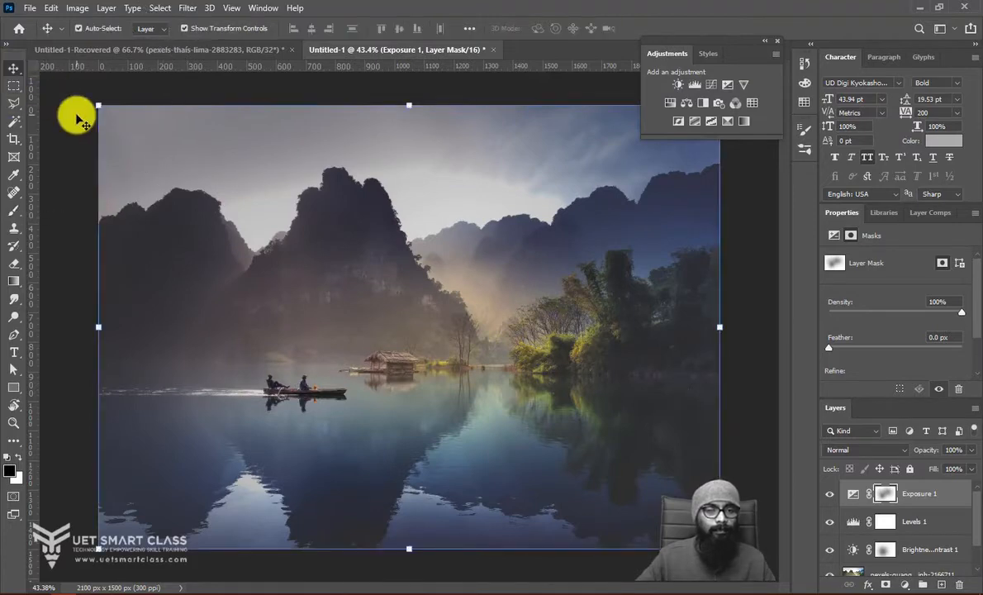
left_click(743, 342)
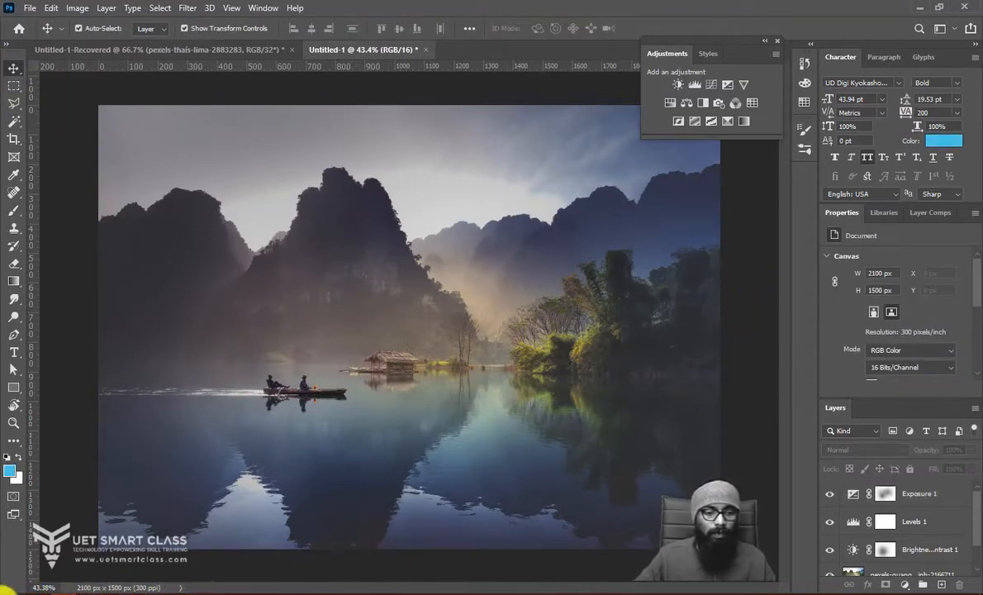
Switch to Google Chrome with a new browser window maximized on a blank tab
left_click(8, 588)
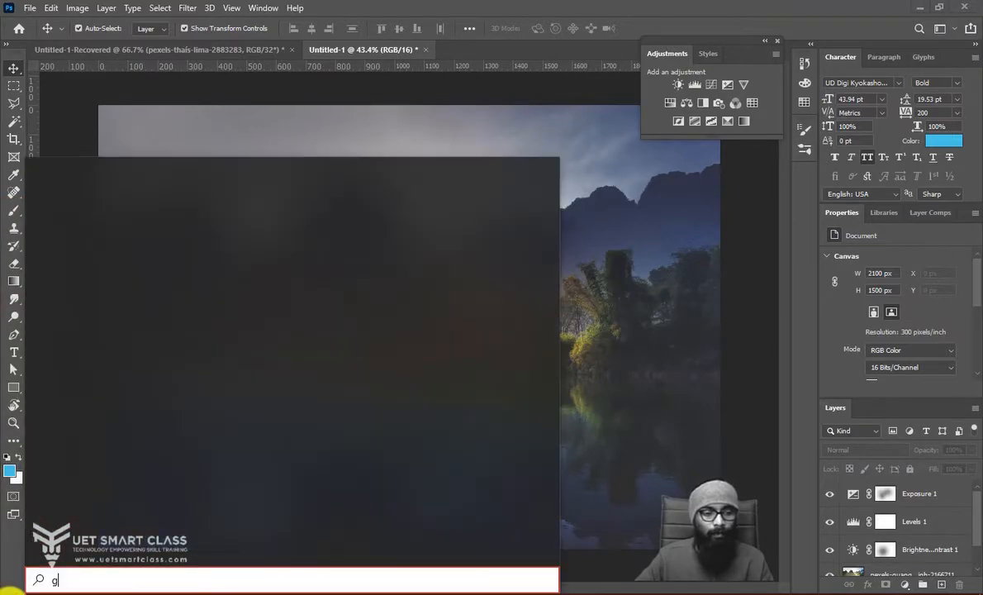
type("goo")
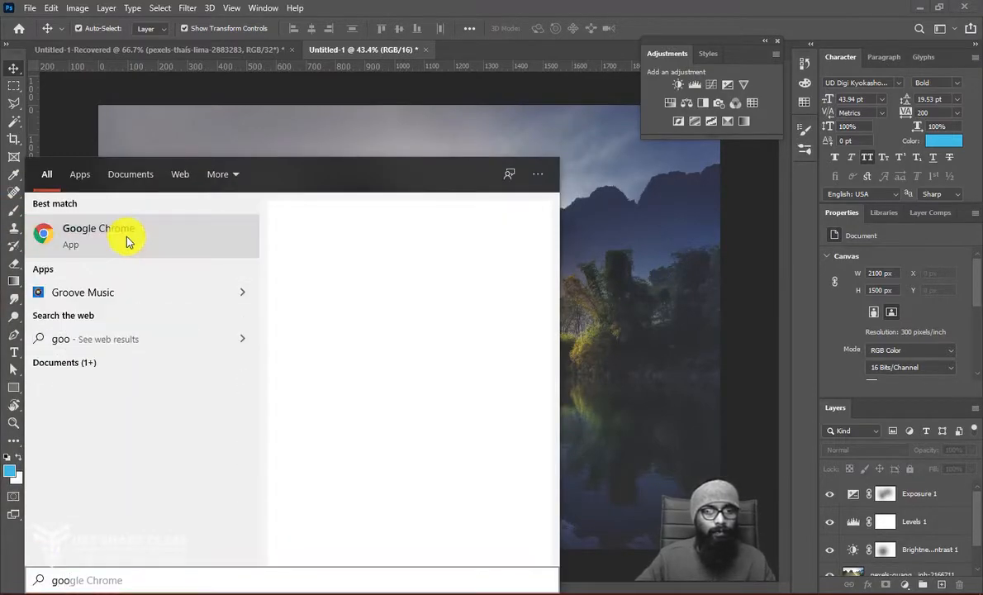
left_click(302, 341)
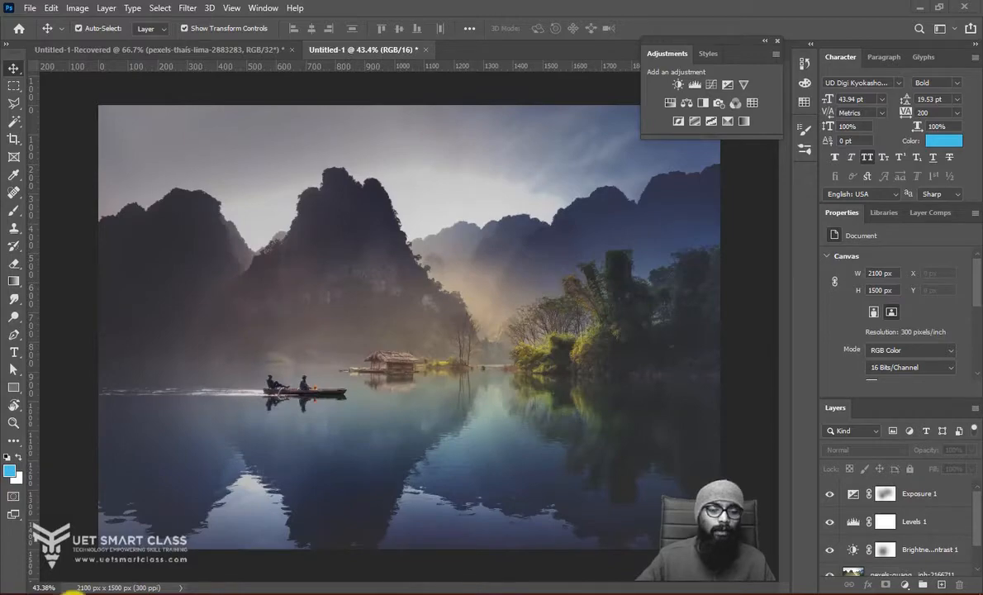
mouse_move(91, 590)
left_click(186, 533)
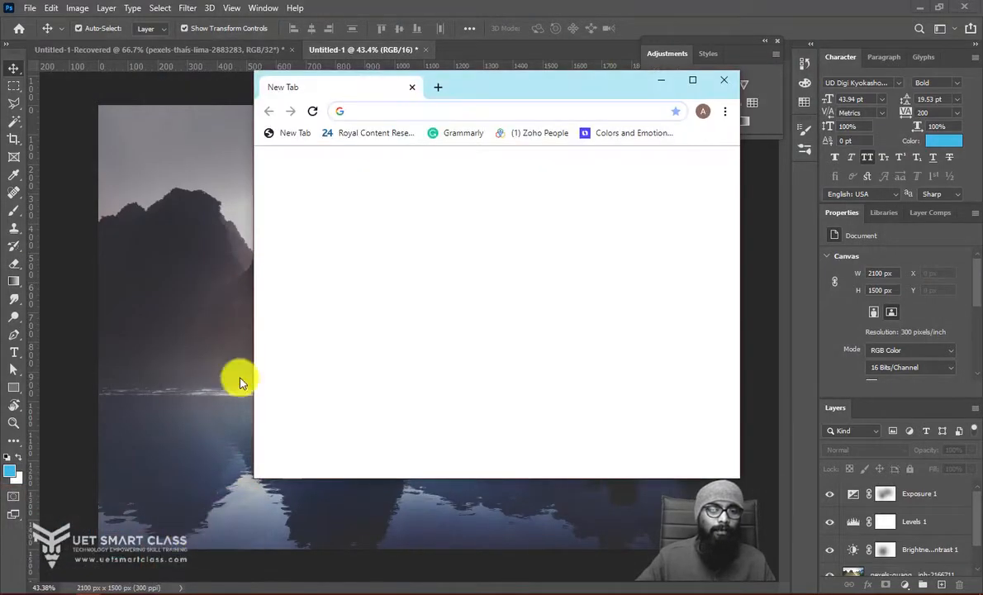
left_click(692, 80)
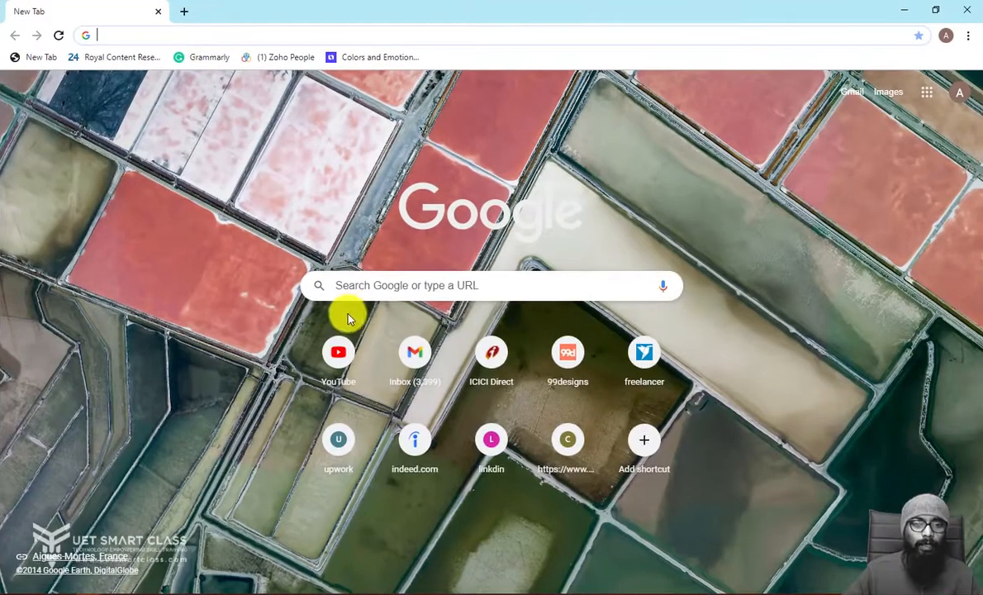
Search Google Images for "fog png"
left_click(401, 285)
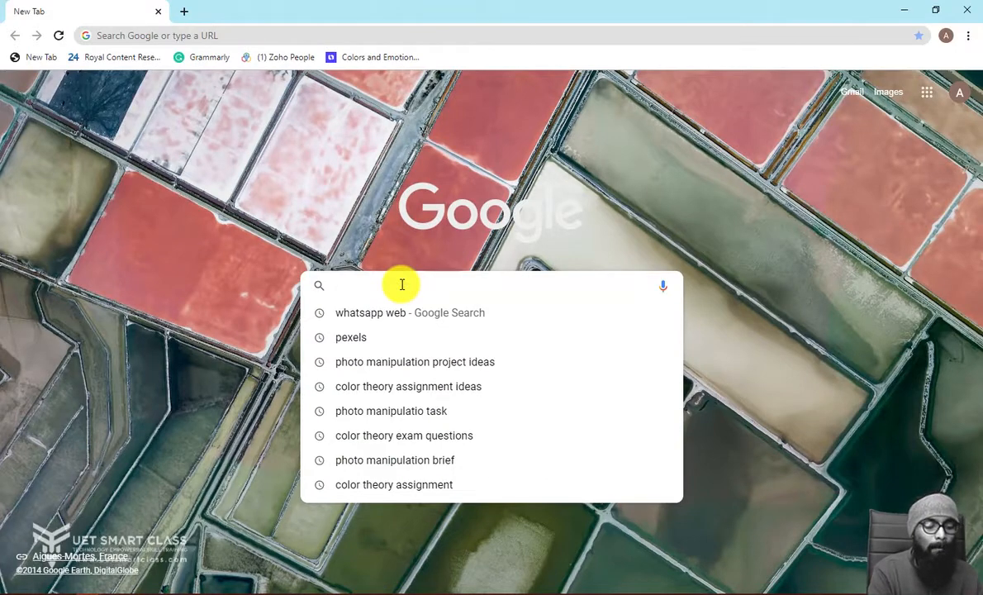
type("gog")
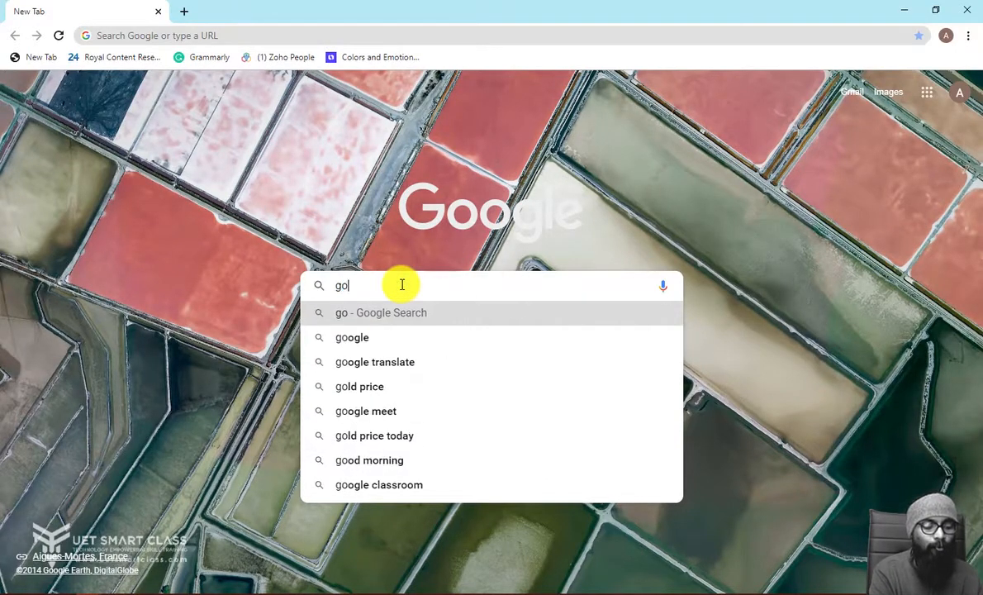
key("BackSpace")
key("BackSpace")
key("BackSpace")
key("BackSpace")
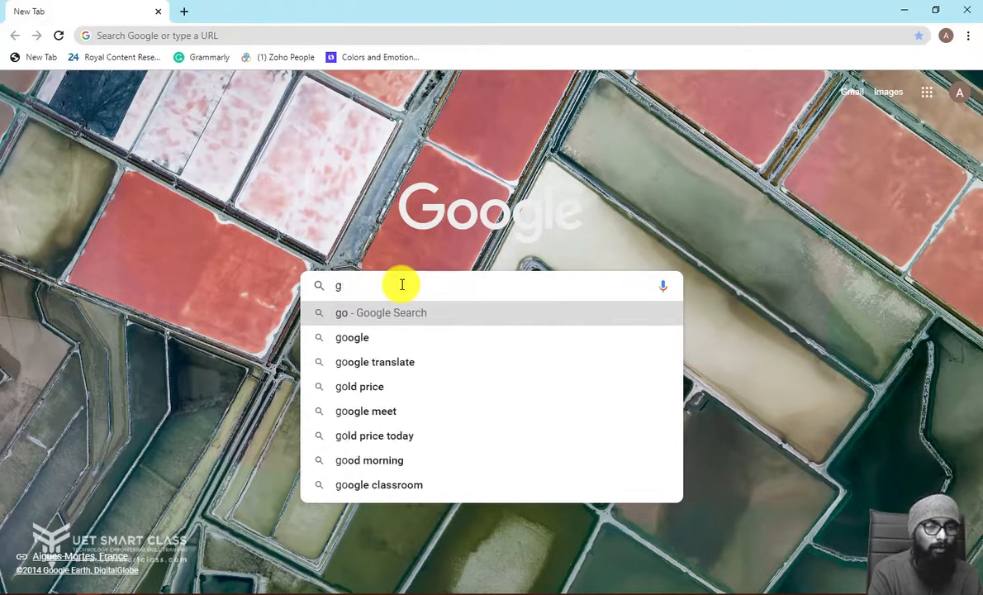
type("fog pn")
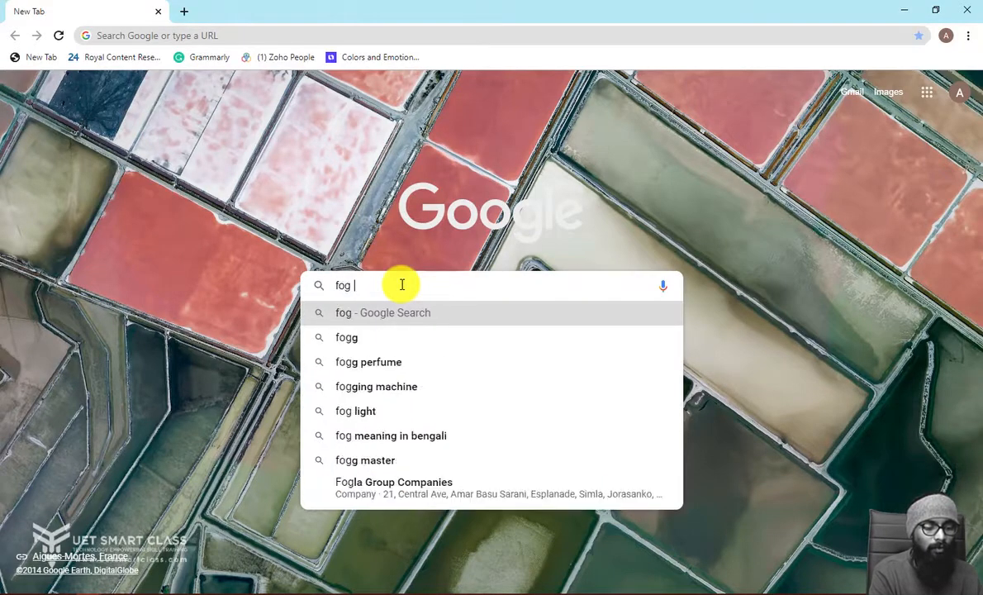
type("g")
key("Return")
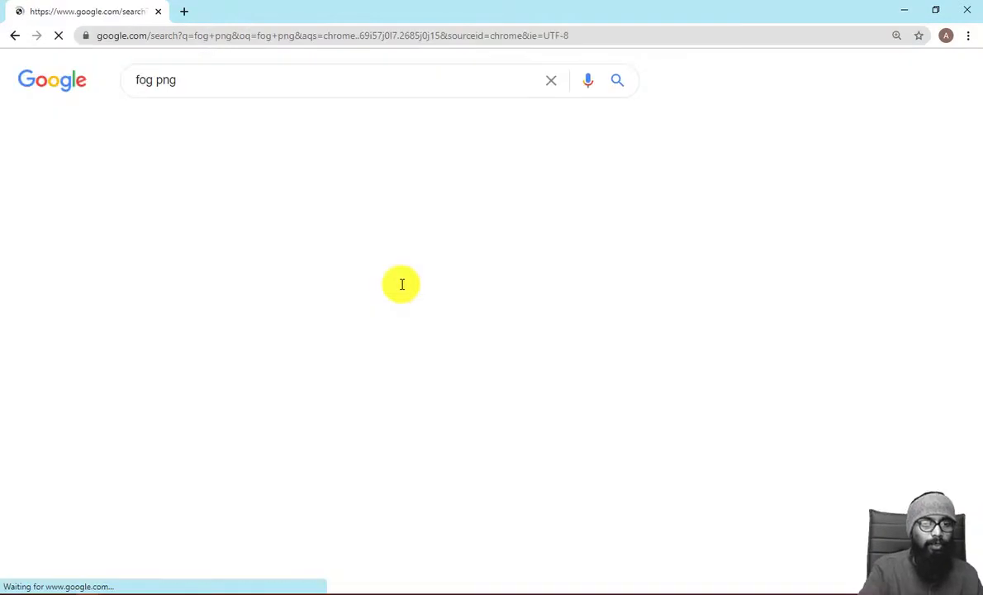
left_click(202, 123)
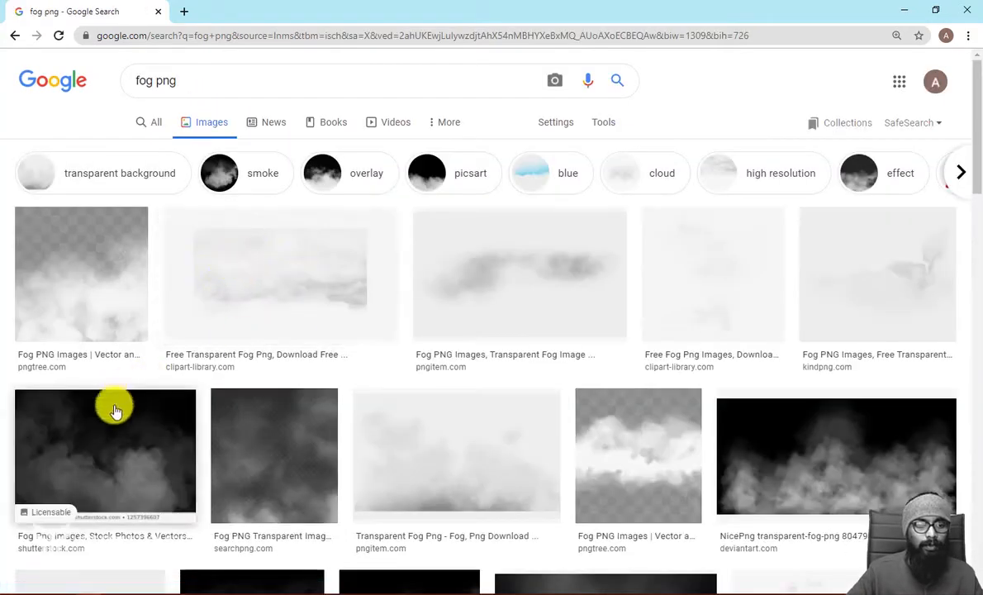
Browse the fog image results and save the DeviantArt "NicePng transparent-fog-png" picture to the Desktop as a PNG
left_click(522, 314)
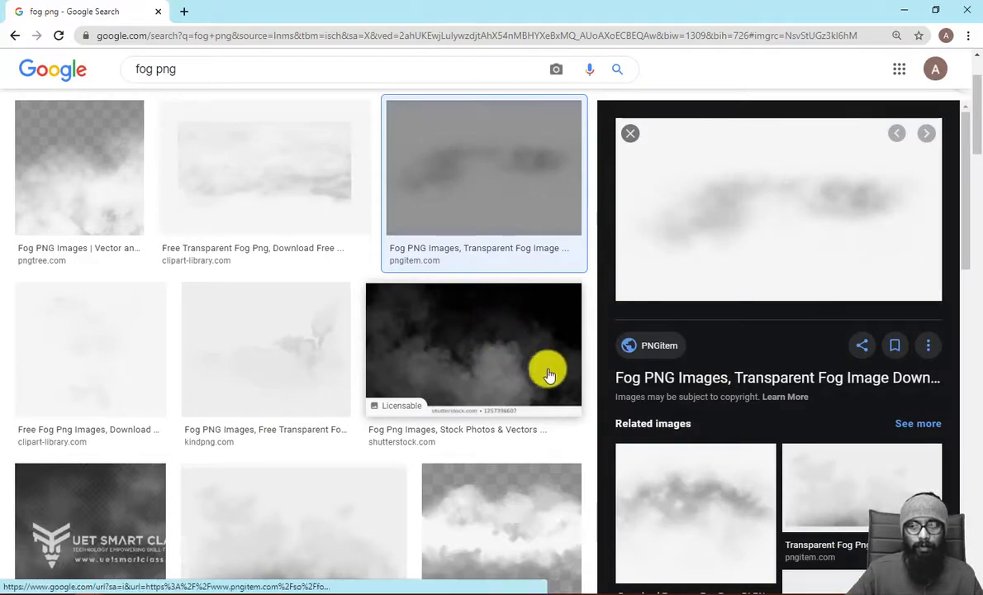
scroll(703, 413, "down", 2)
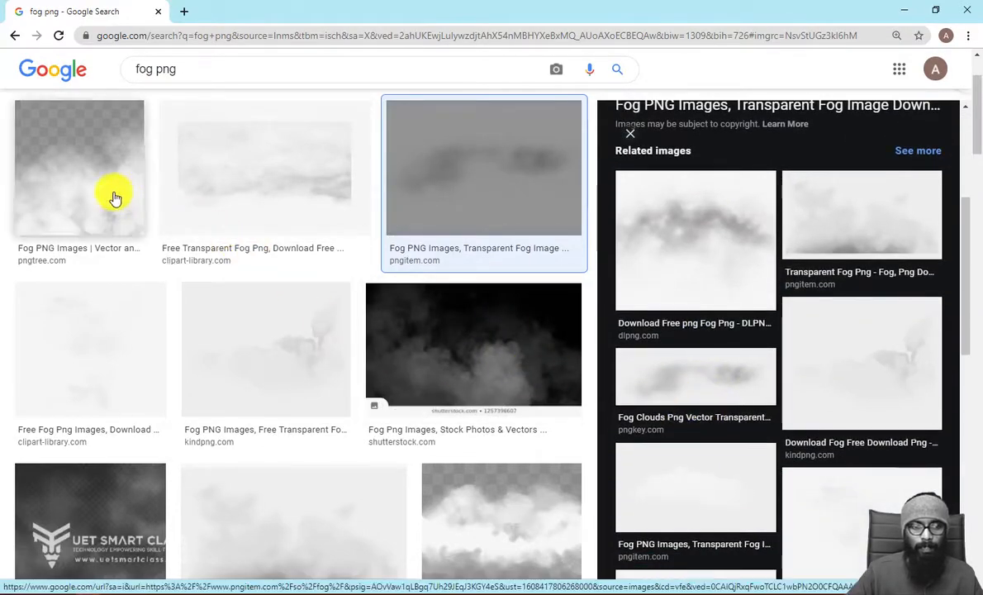
scroll(329, 364, "down", 3)
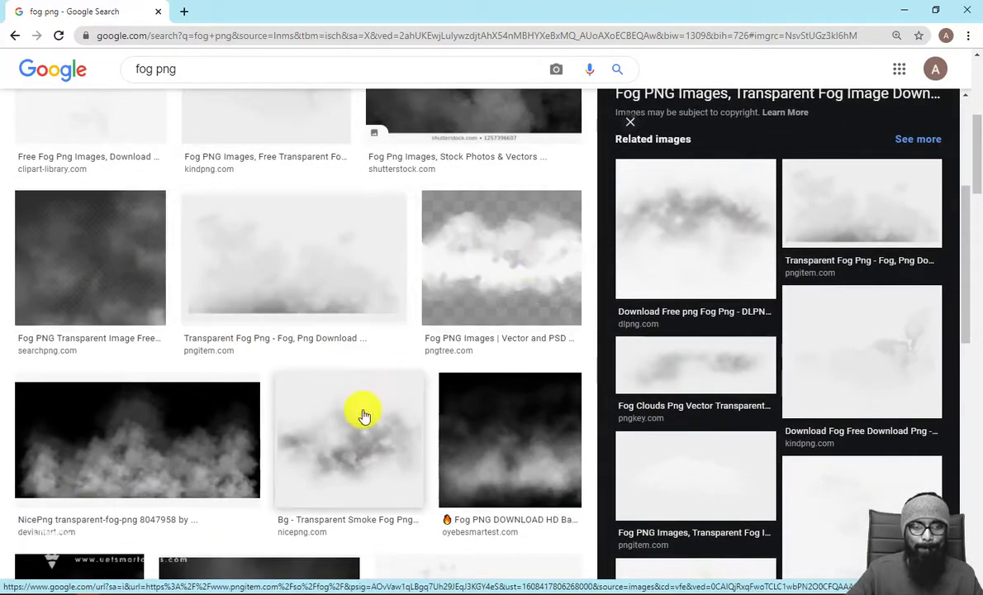
scroll(170, 388, "down", 1)
left_click(213, 380)
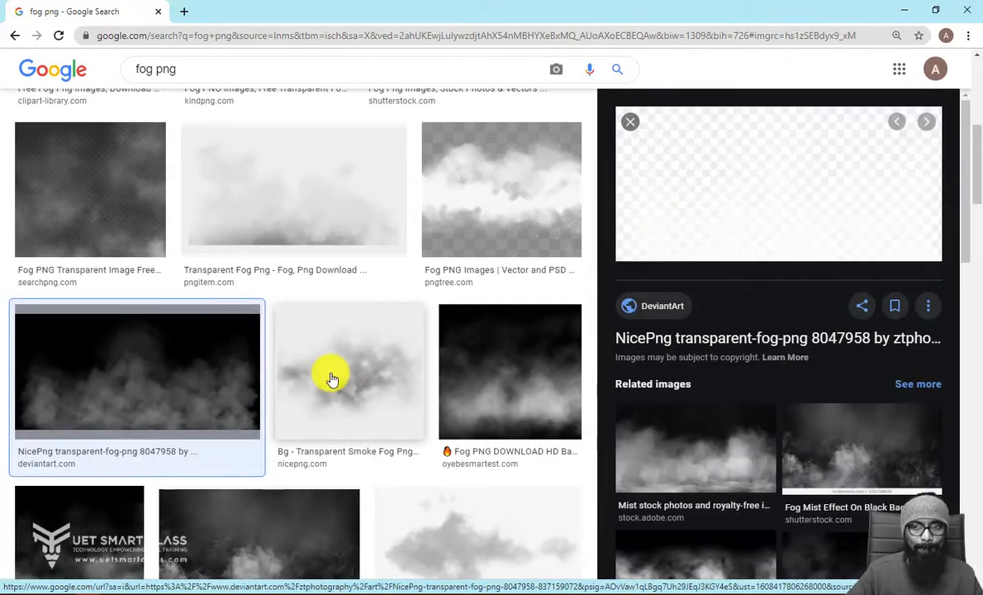
right_click(786, 200)
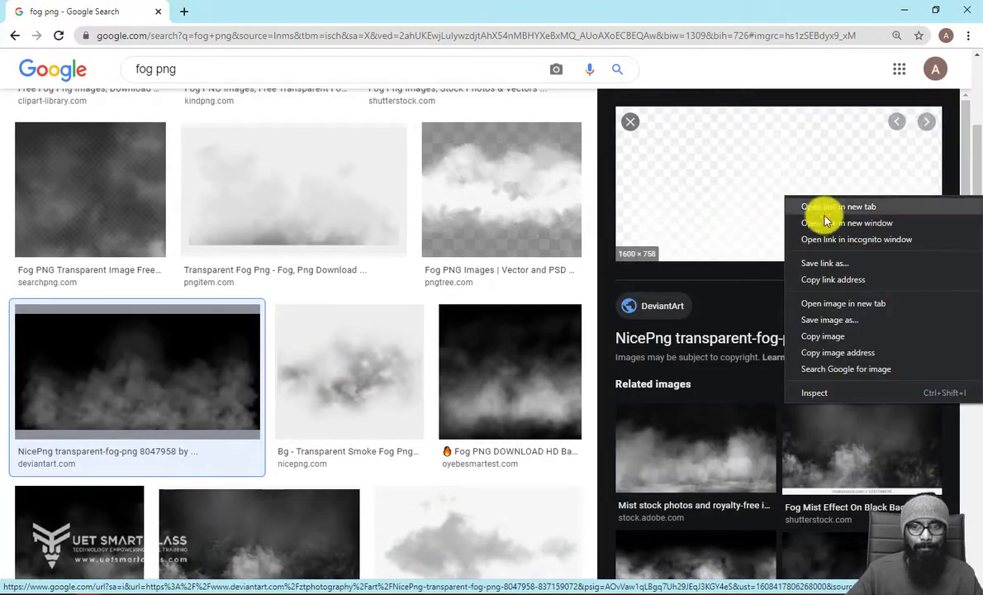
left_click(830, 319)
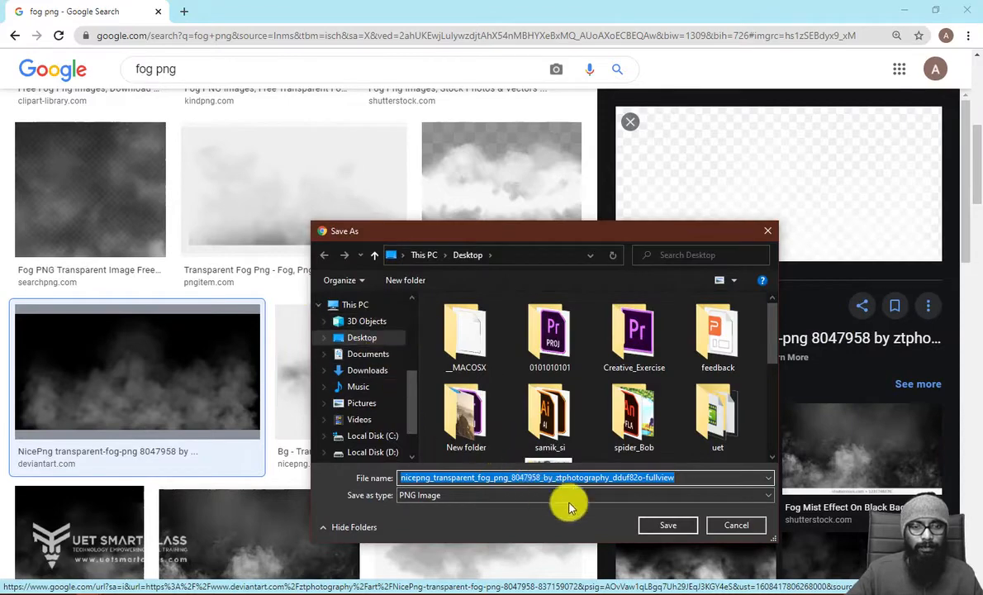
left_click(660, 526)
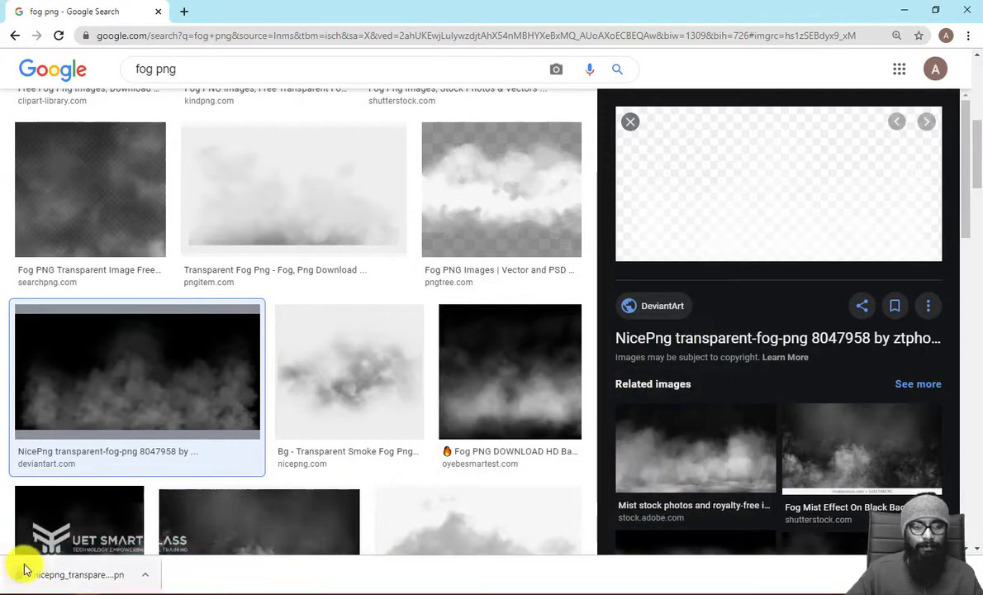
Show the downloaded fog PNG in its folder and place it into the Photoshop lake document
right_click(81, 575)
left_click(130, 547)
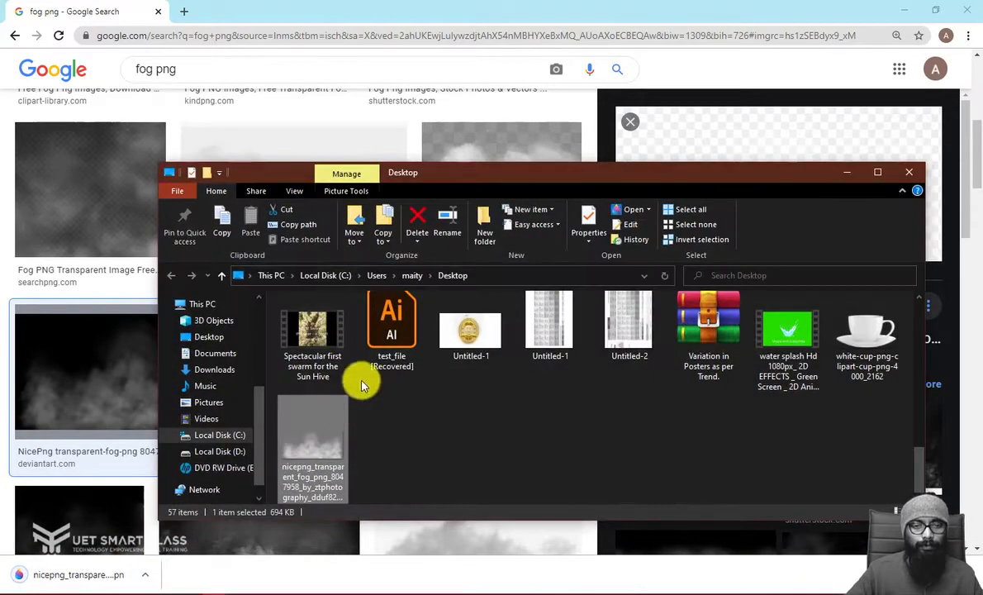
left_click_drag(352, 482, 306, 442)
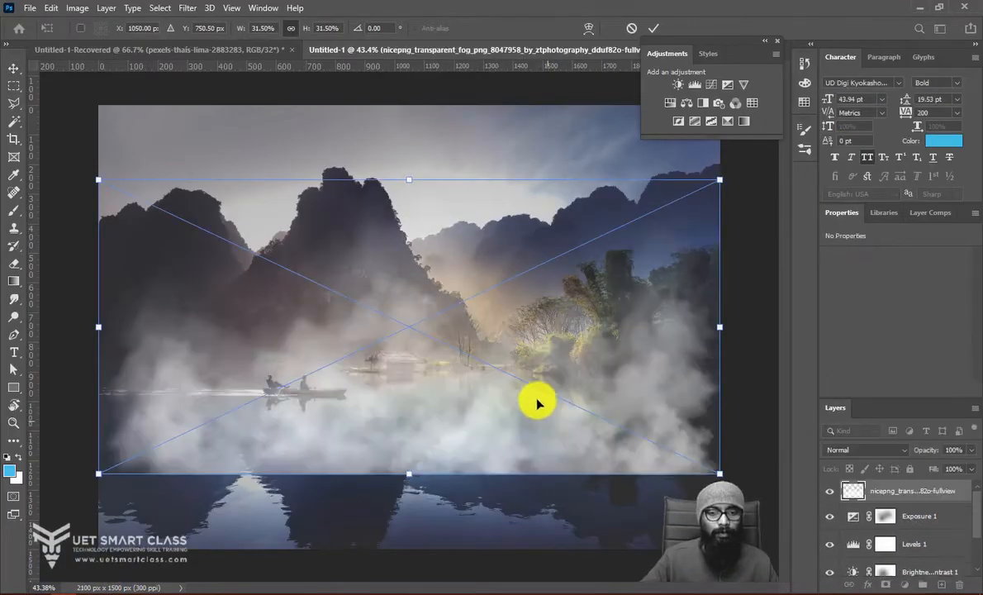
Move the placed fog down over the lake and scale it up to about 2192 × 1039 px
left_click_drag(538, 399, 512, 494)
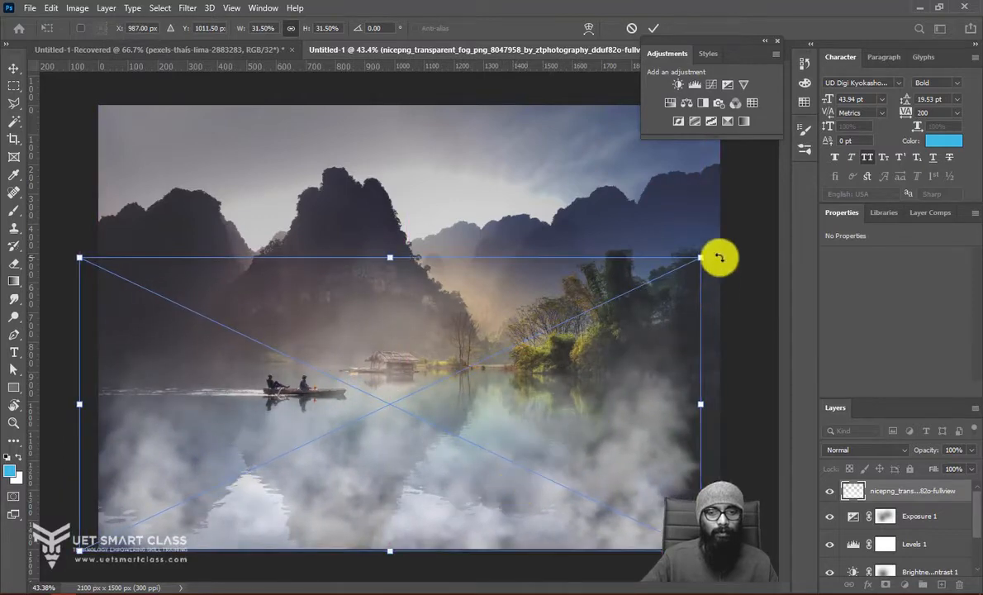
left_click_drag(701, 257, 732, 250)
key("Return")
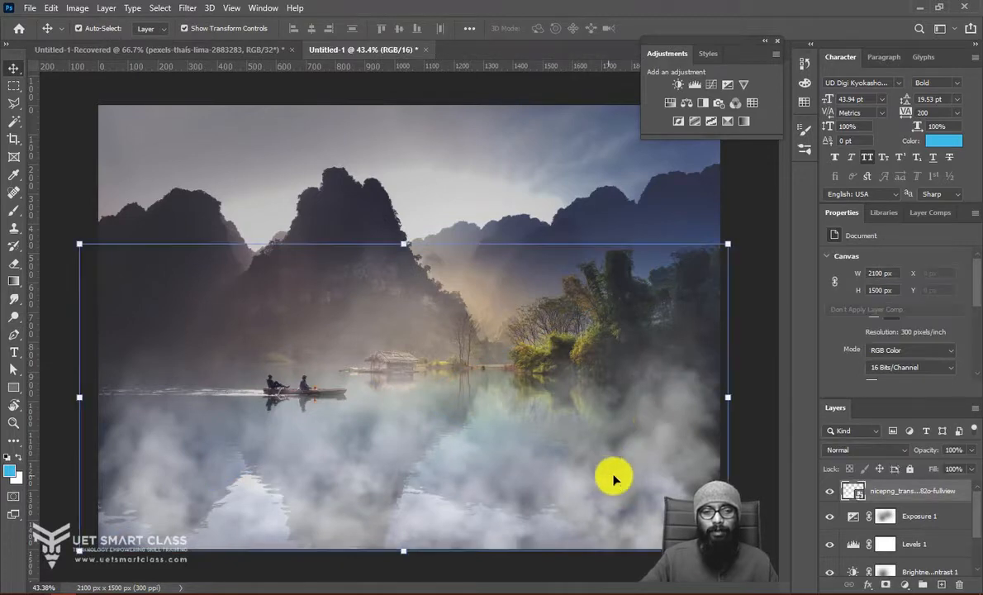
Rasterize the fog layer and move it below the Brightness/Contrast layer, directly above the landscape photo layer
left_click(891, 494)
right_click(892, 494)
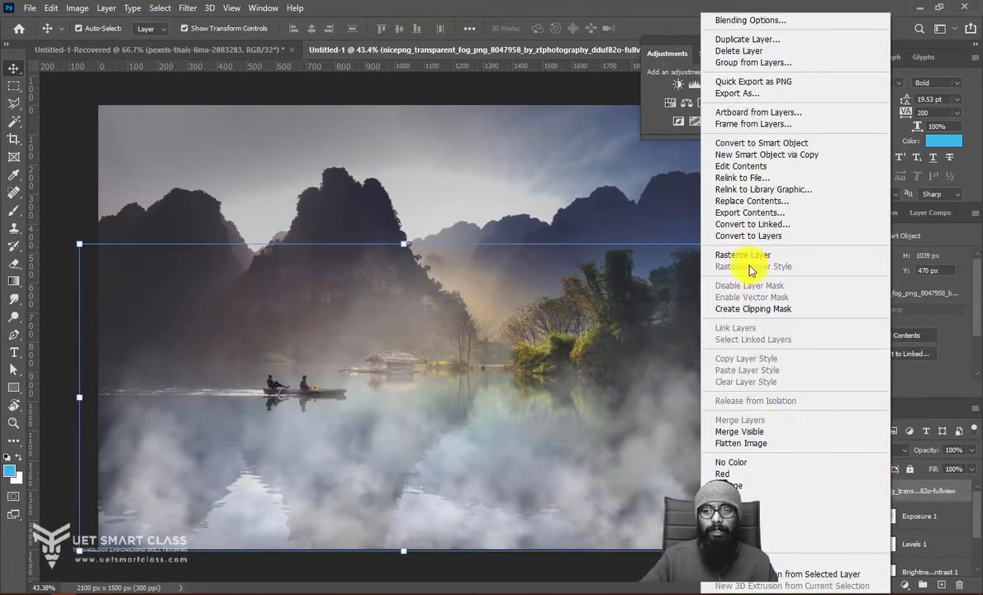
left_click(696, 258)
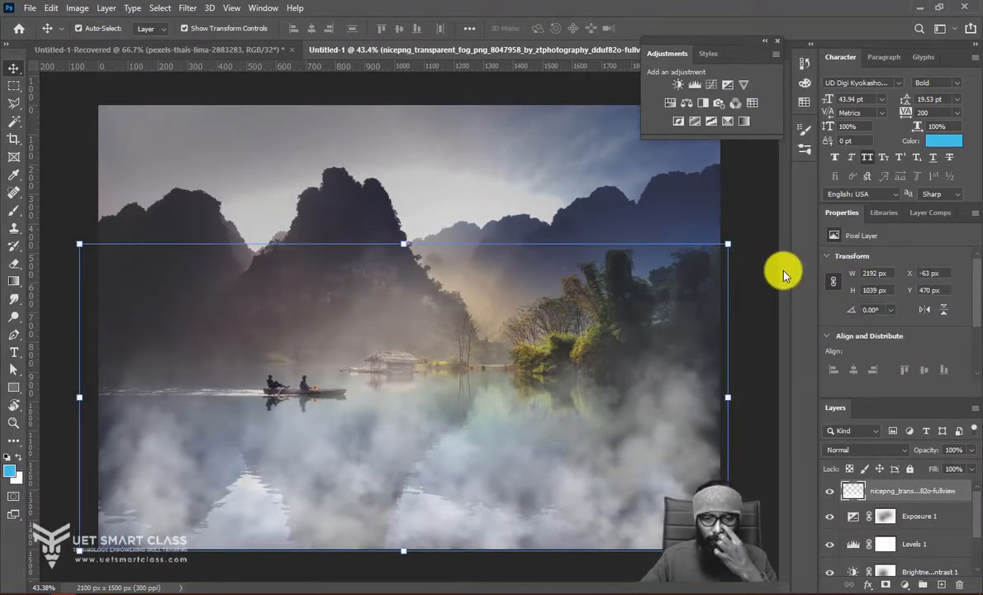
left_click_drag(906, 490, 896, 528)
left_click(755, 415)
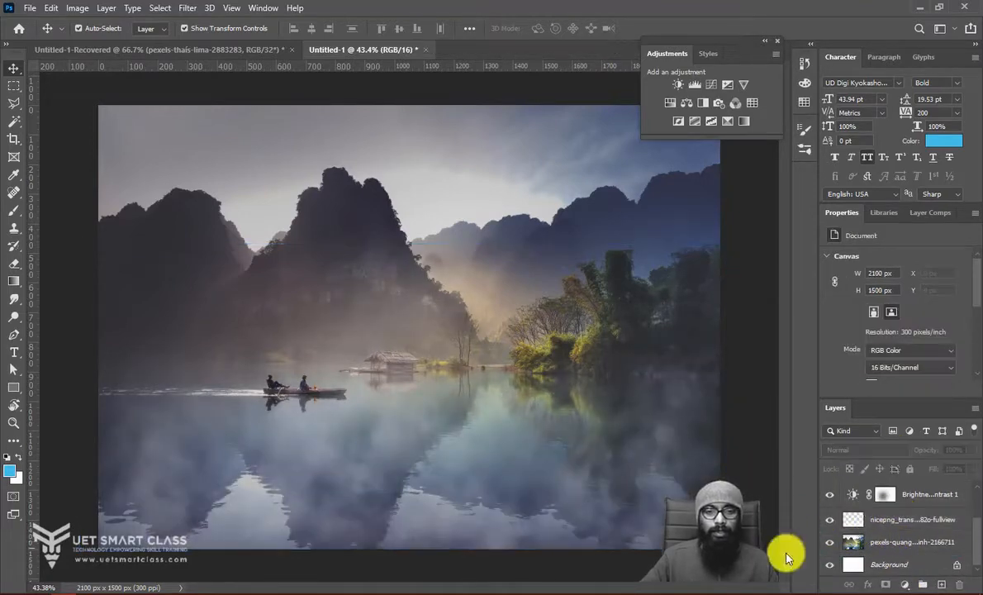
left_click(902, 542)
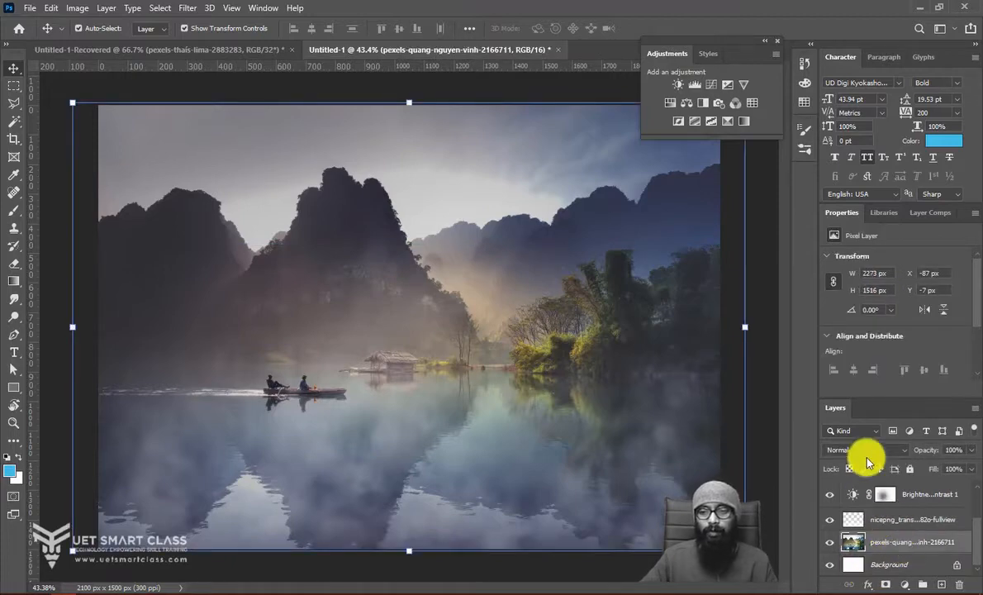
left_click(866, 452)
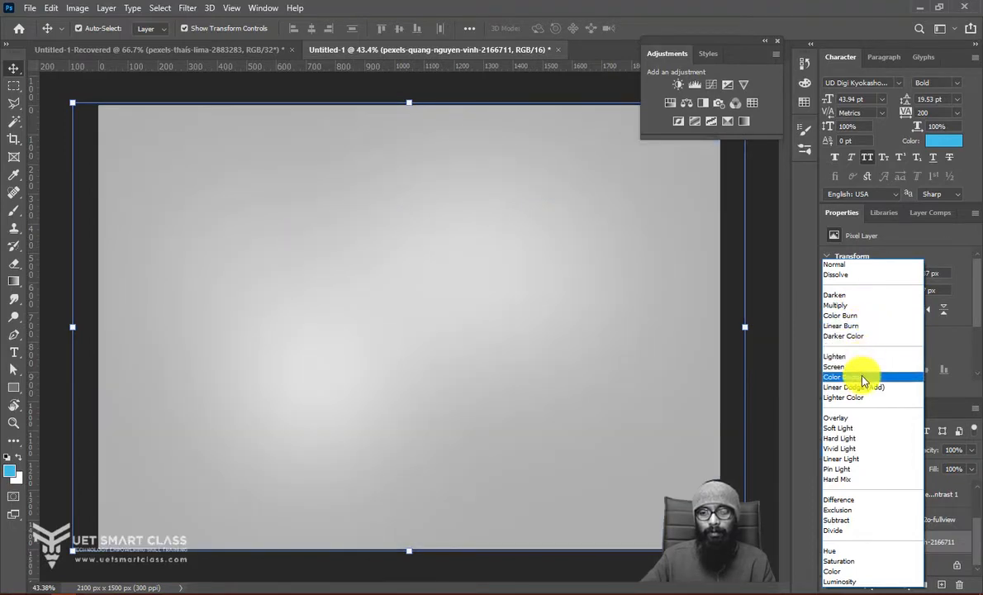
left_click(769, 377)
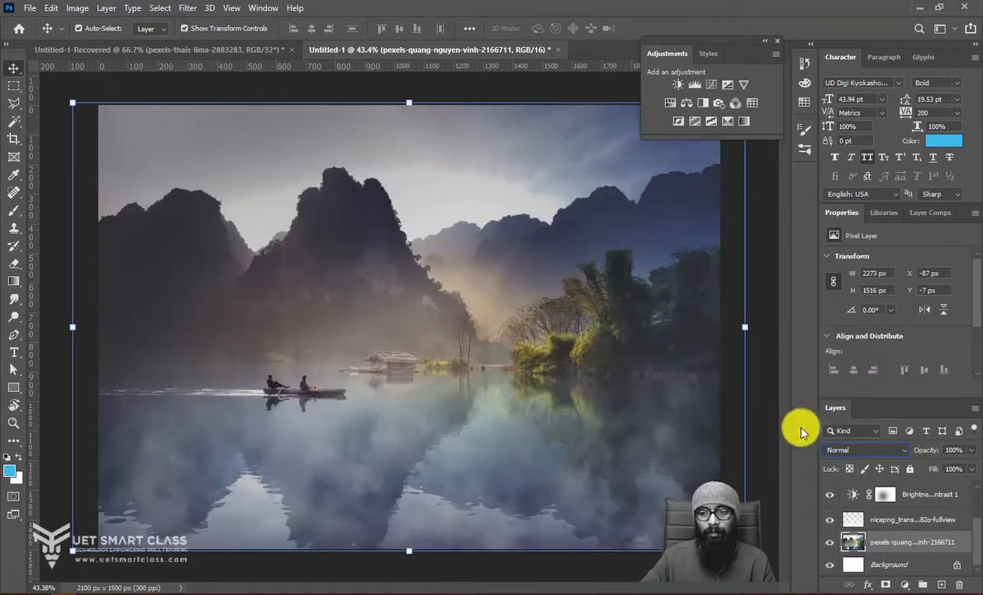
left_click(898, 527)
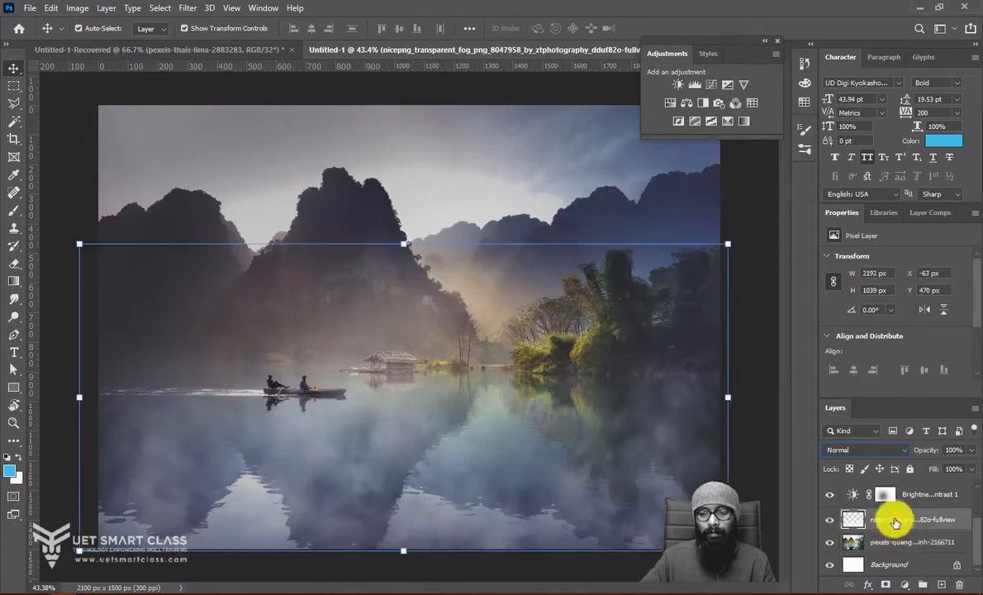
left_click(889, 547)
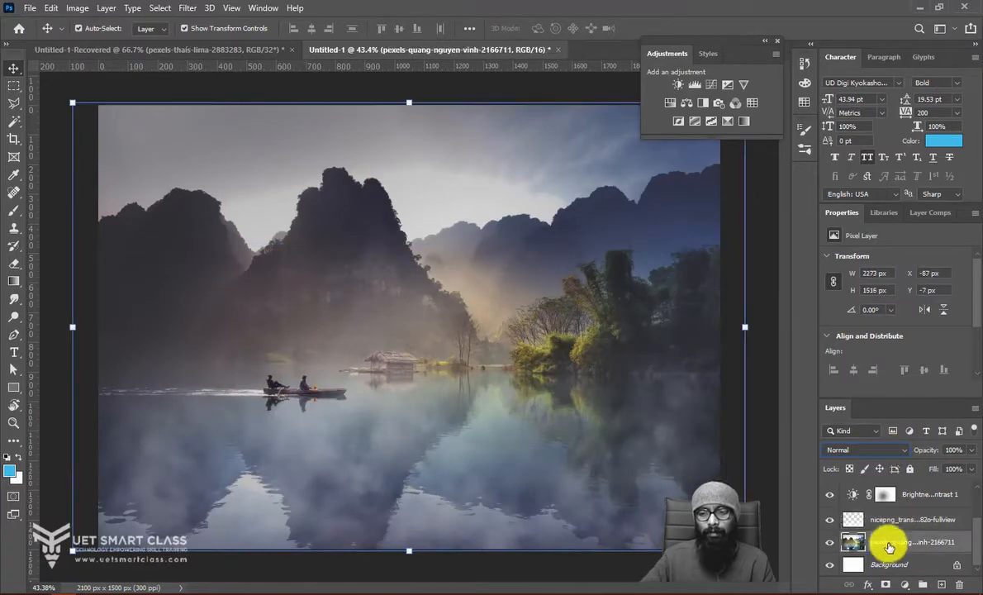
Set the fog layer's blend mode to Screen and deselect the layer
left_click(886, 527)
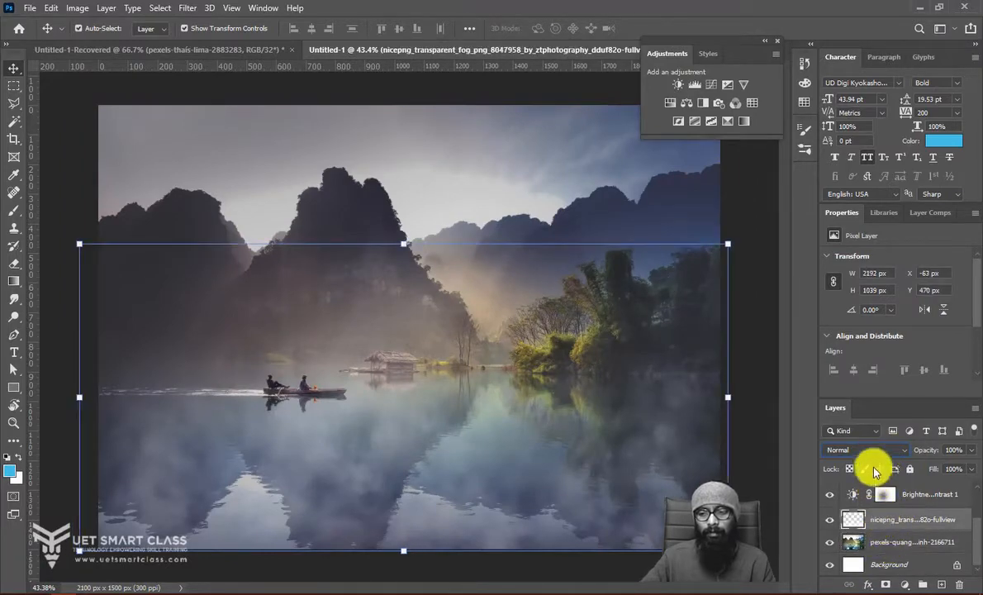
left_click(873, 451)
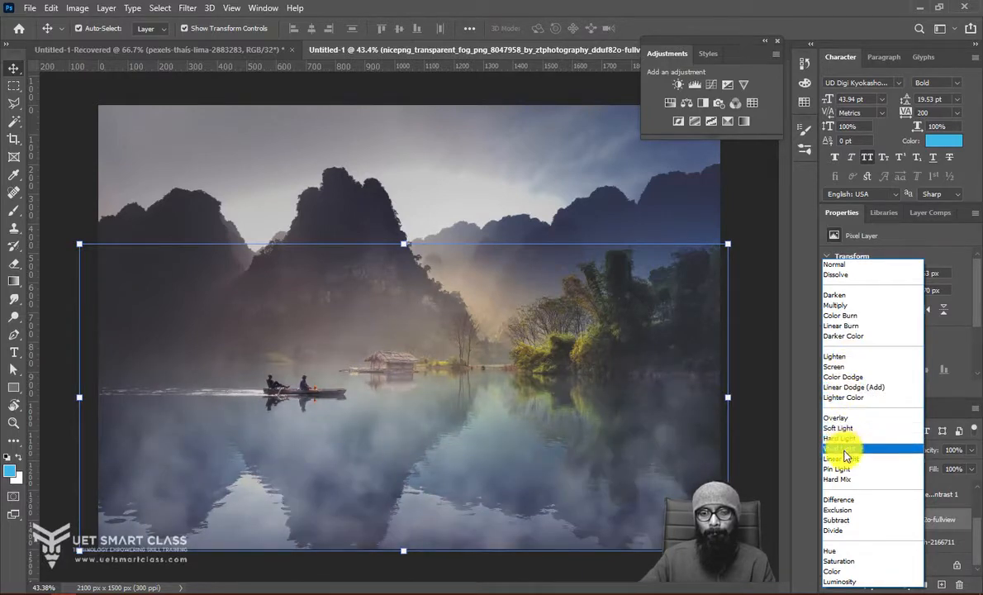
left_click(843, 368)
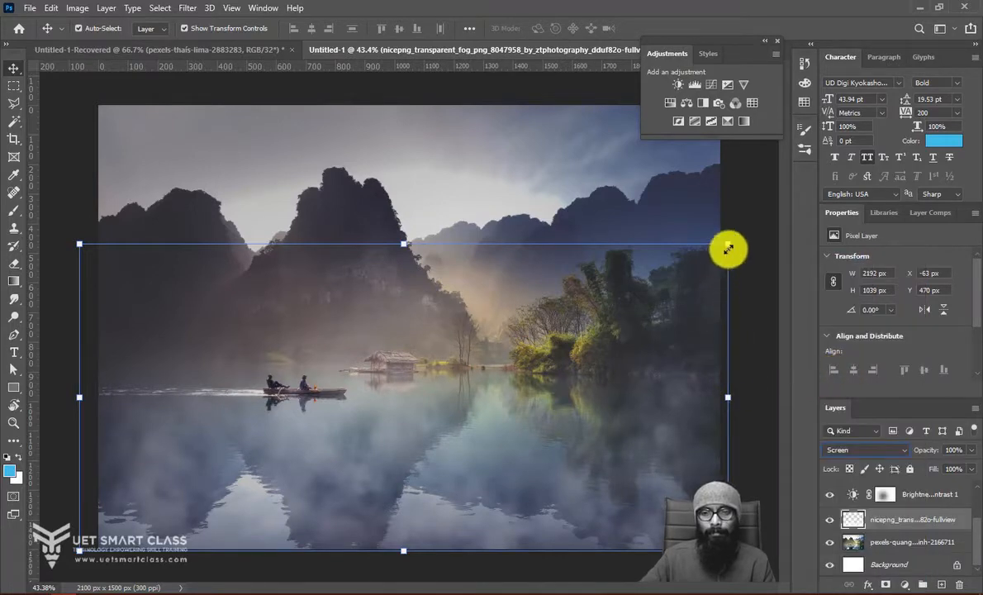
left_click(743, 228)
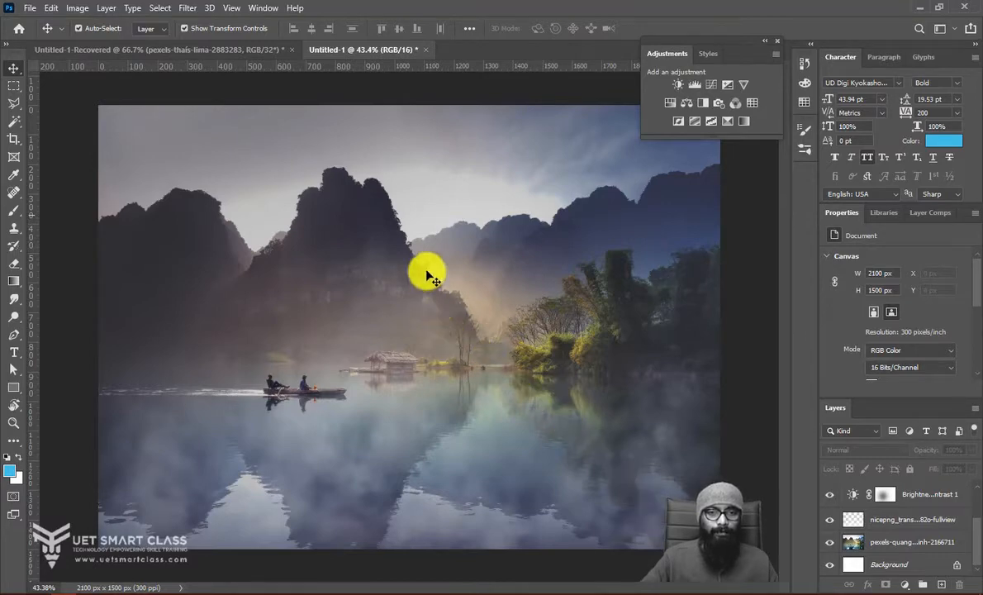
key("i")
key("alt+i")
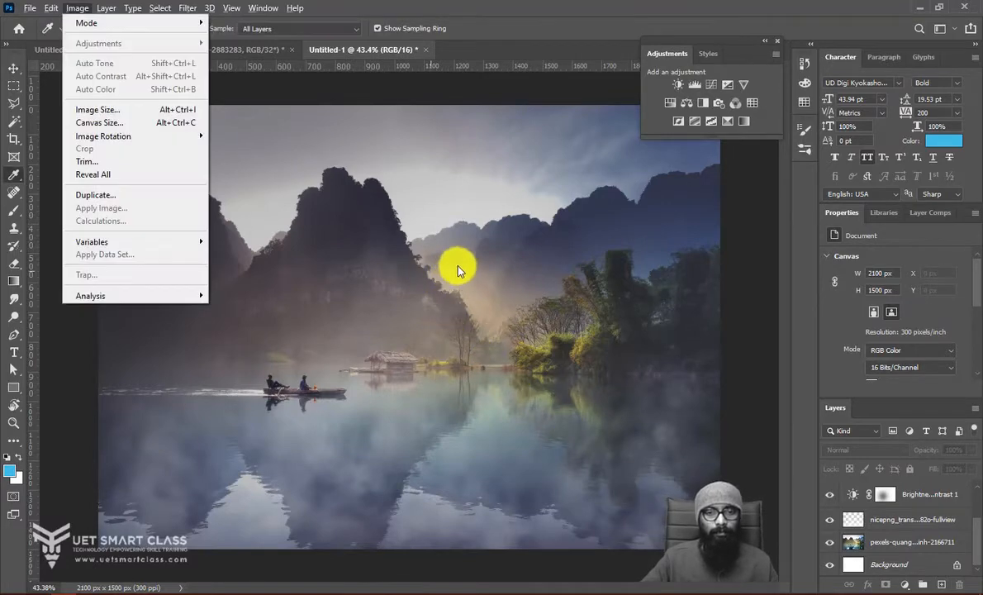
key("Escape")
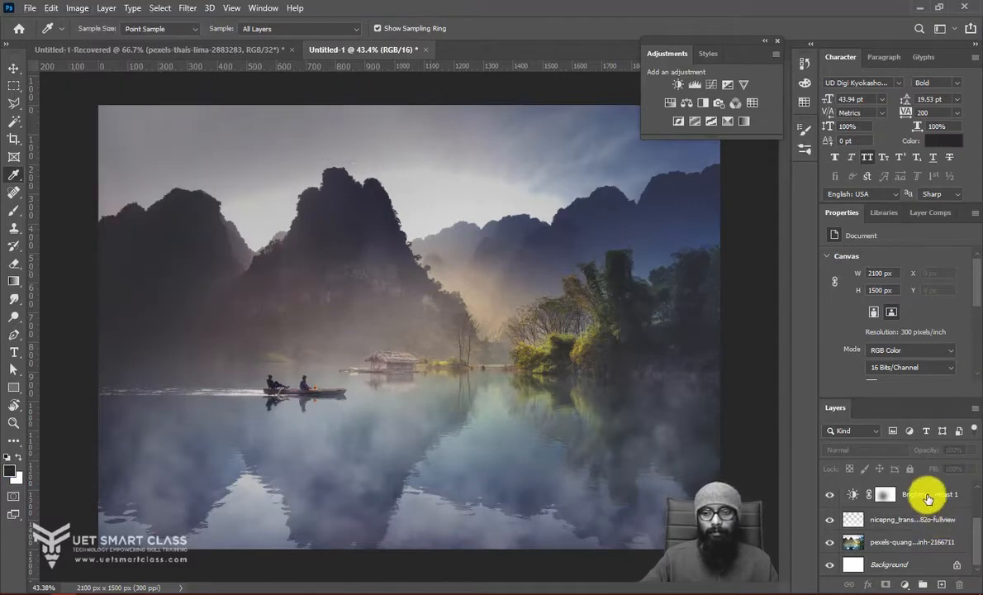
Add a new layer above the Brightness/Contrast layer and sample a muted blue-grey from the distant mountains as the foreground colour
left_click(923, 496)
left_click(942, 585)
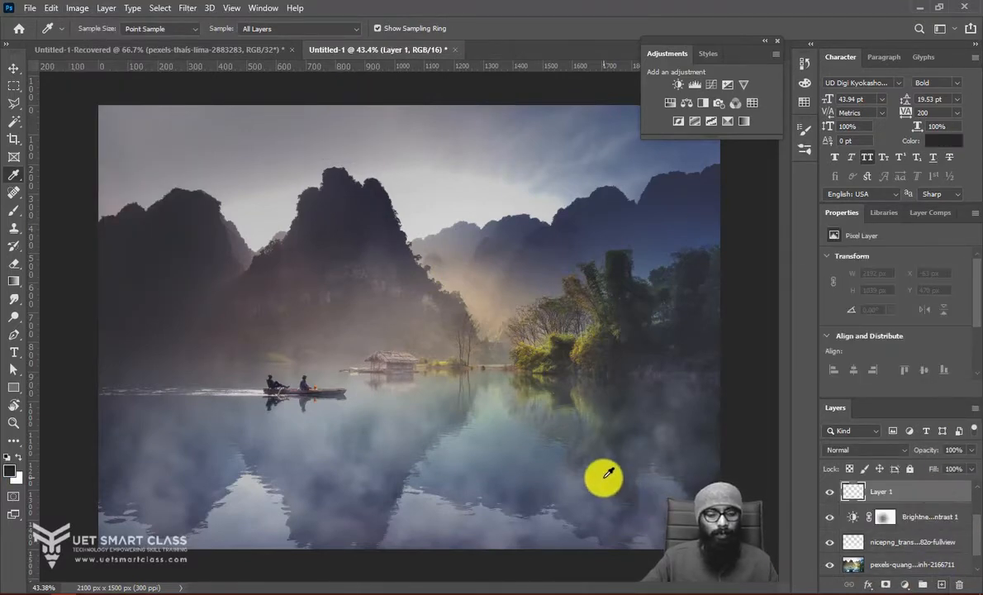
key("v")
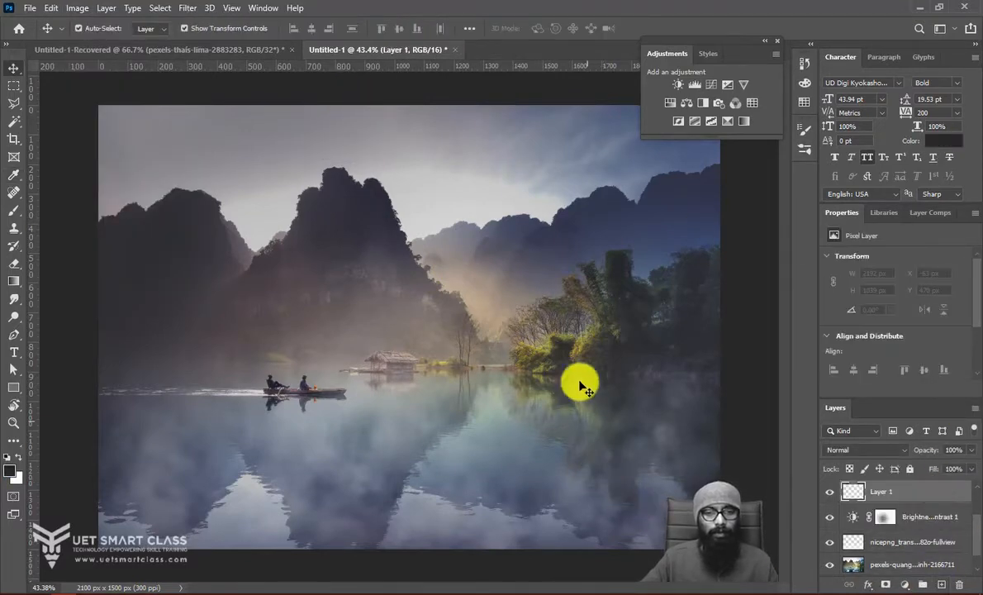
key("i")
left_click(509, 243)
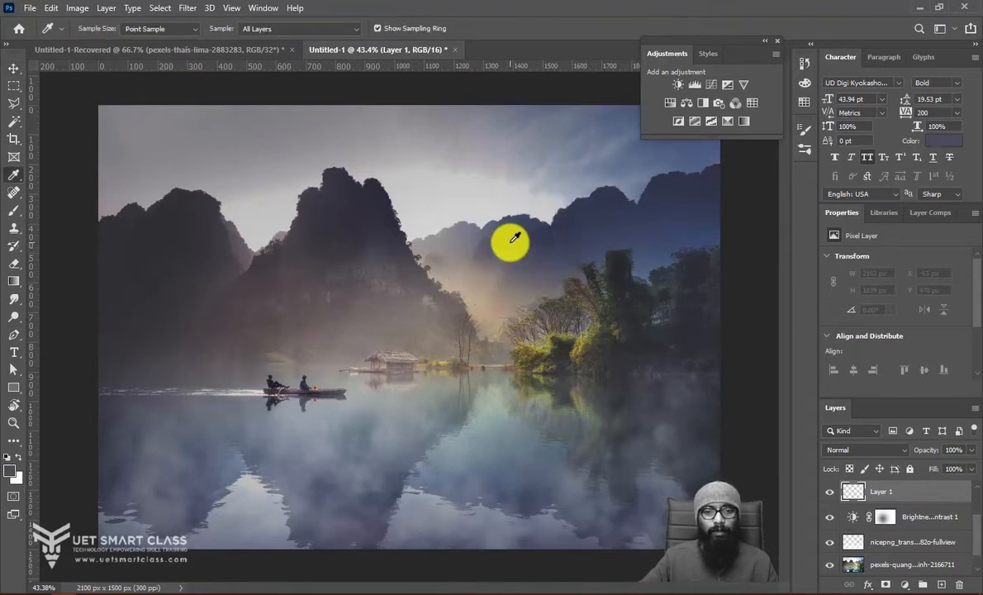
Reduce the brush to 60 px and paint a stroke about 139 × 120 px at 23% opacity over the haze between the mountains
key("b")
key("bracketleft")
key("bracketleft")
key("bracketleft")
key("bracketleft")
key("bracketleft")
key("bracketleft")
key("bracketleft")
key("bracketleft")
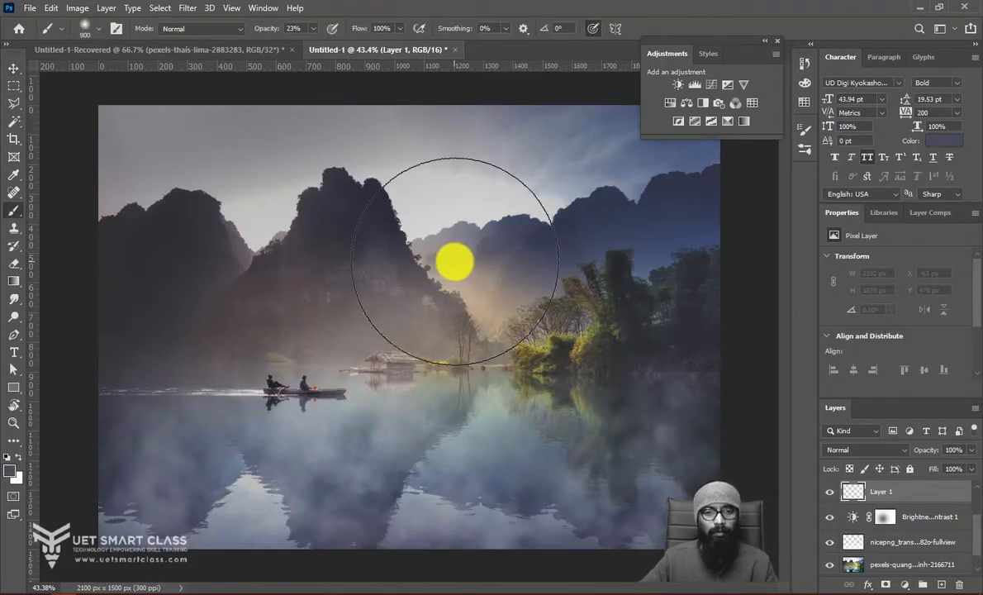
key("bracketleft")
key("bracketleft")
key("bracketleft")
key("bracketleft")
key("bracketleft")
key("bracketleft")
key("bracketleft")
key("bracketleft")
key("bracketleft")
key("bracketleft")
key("bracketleft")
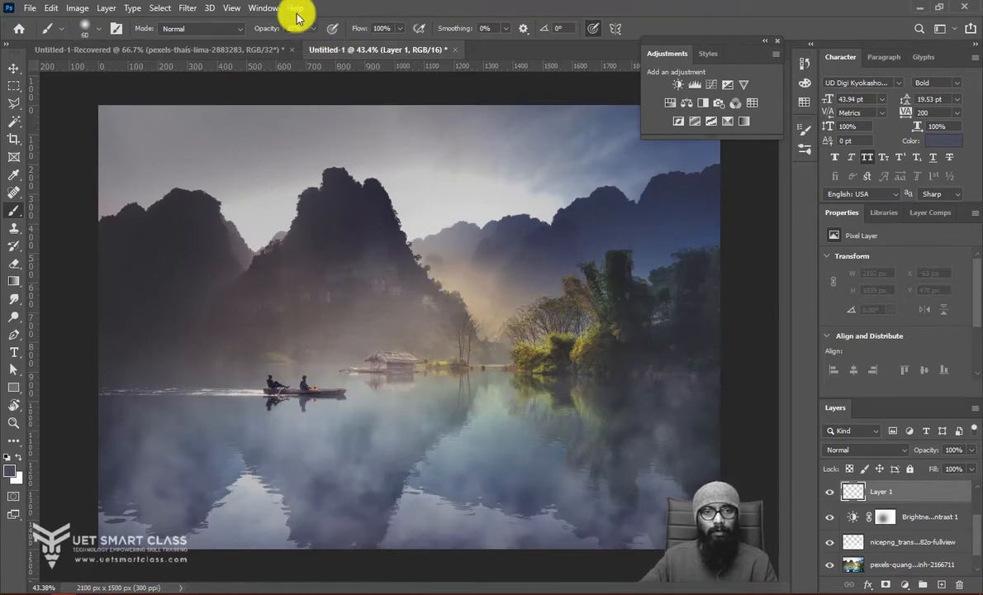
key("bracketright")
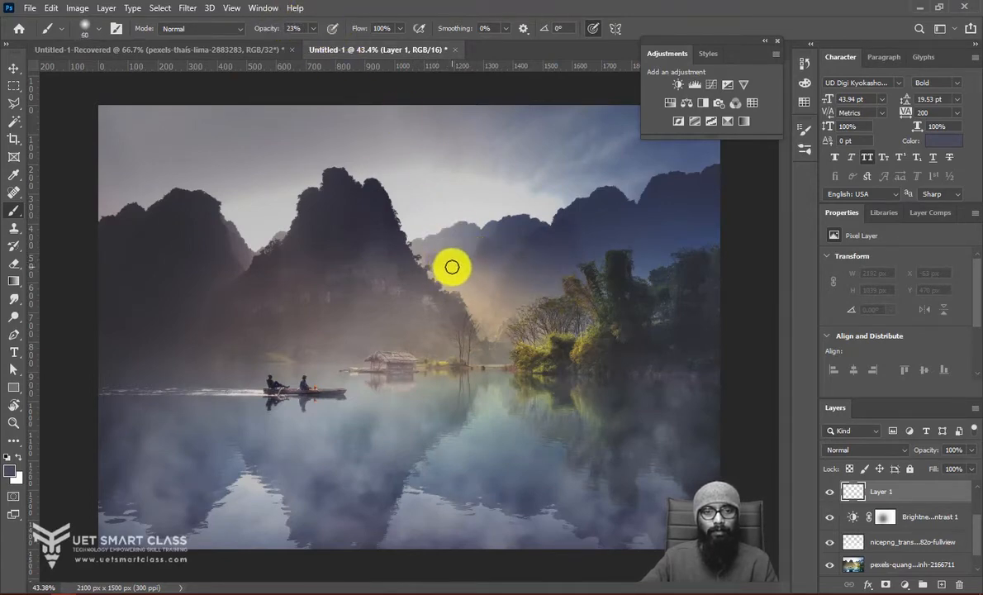
left_click_drag(474, 281, 452, 266)
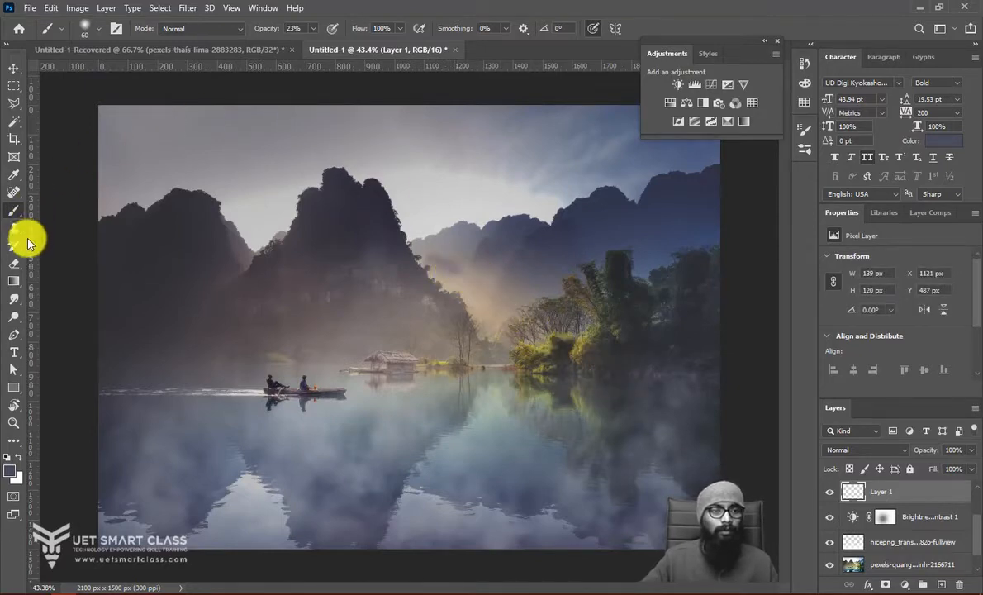
Smudge the painted stroke diagonally at 24% strength with a 175 px brush, spreading it to about 413 × 283 px as soft rays
left_click(14, 299)
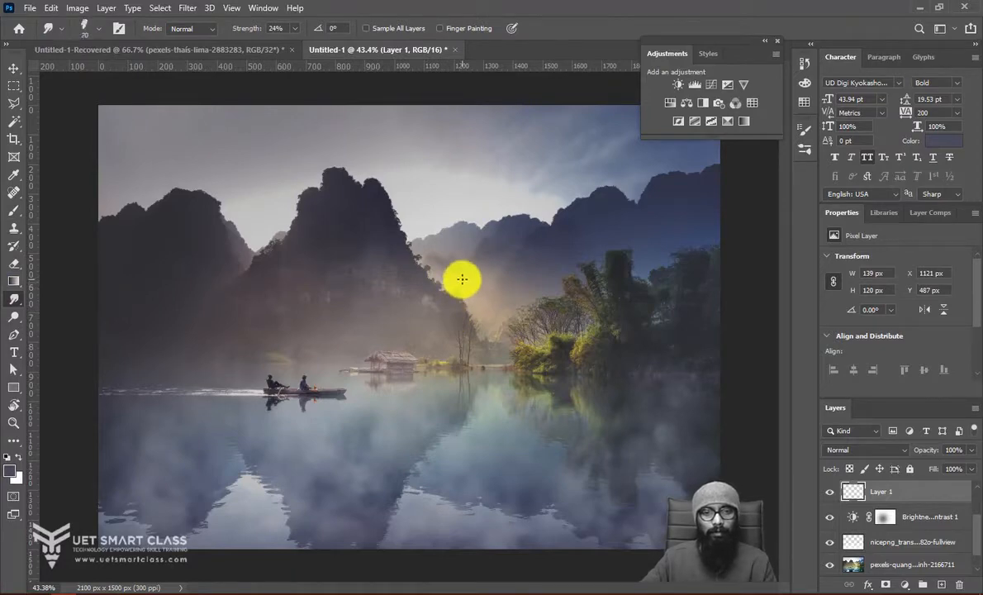
key("bracketleft")
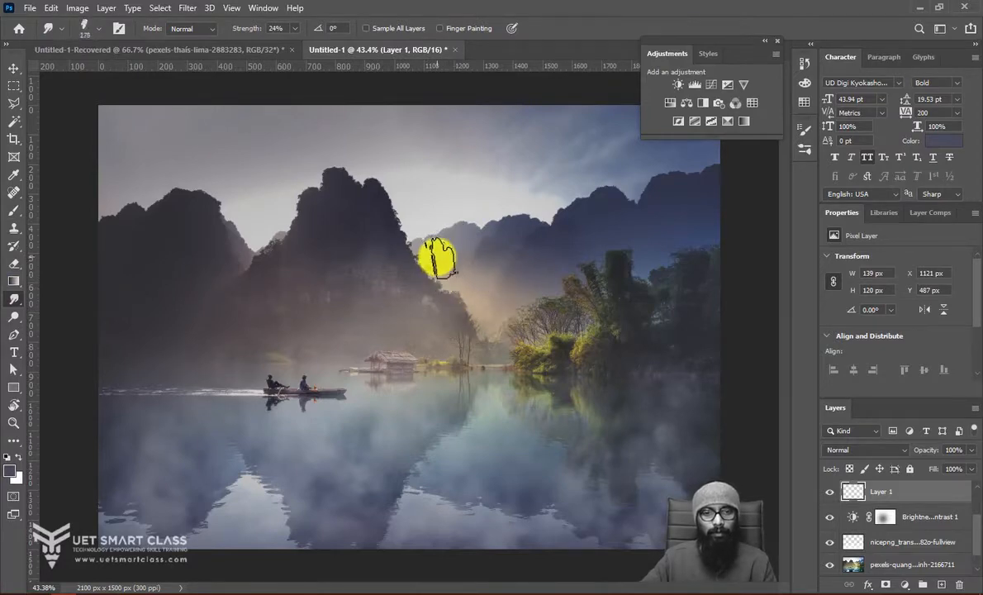
left_click_drag(487, 293, 434, 250)
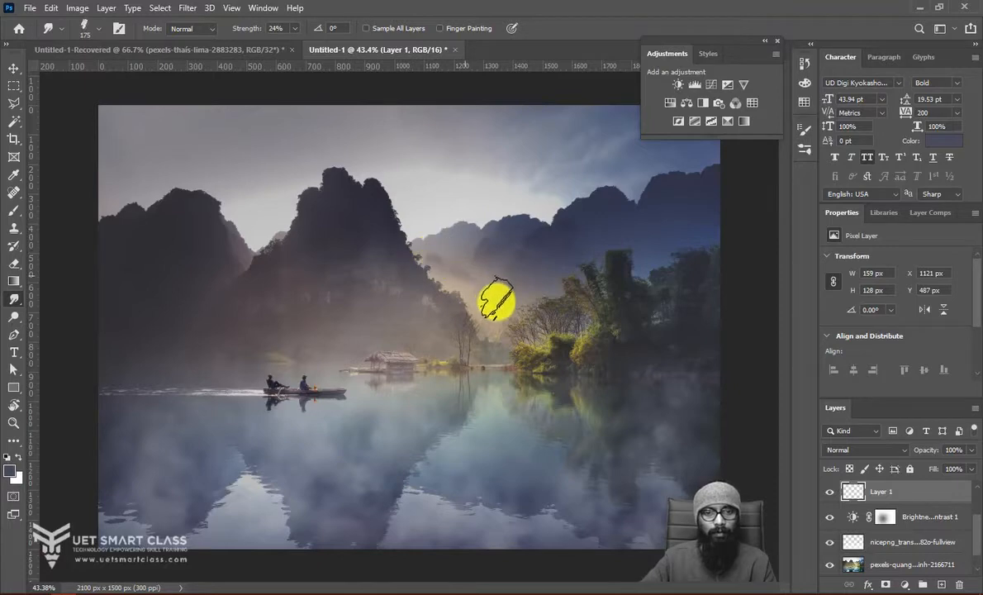
mouse_move(494, 299)
left_mouse_down()
mouse_move(444, 266)
mouse_move(511, 314)
mouse_move(441, 263)
mouse_move(519, 316)
mouse_move(385, 223)
left_mouse_up()
left_click_drag(461, 271, 396, 232)
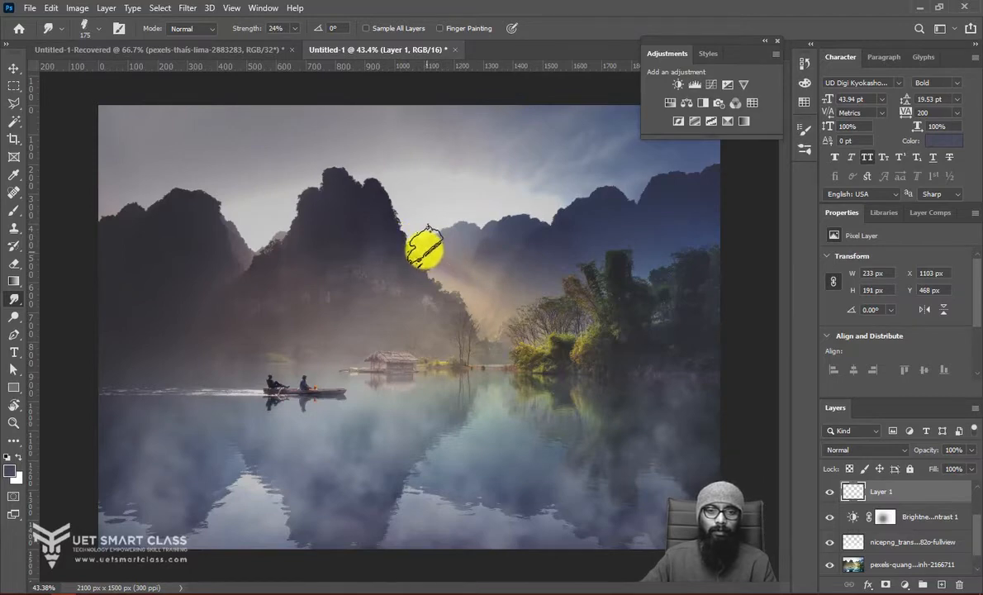
left_click_drag(445, 268, 388, 232)
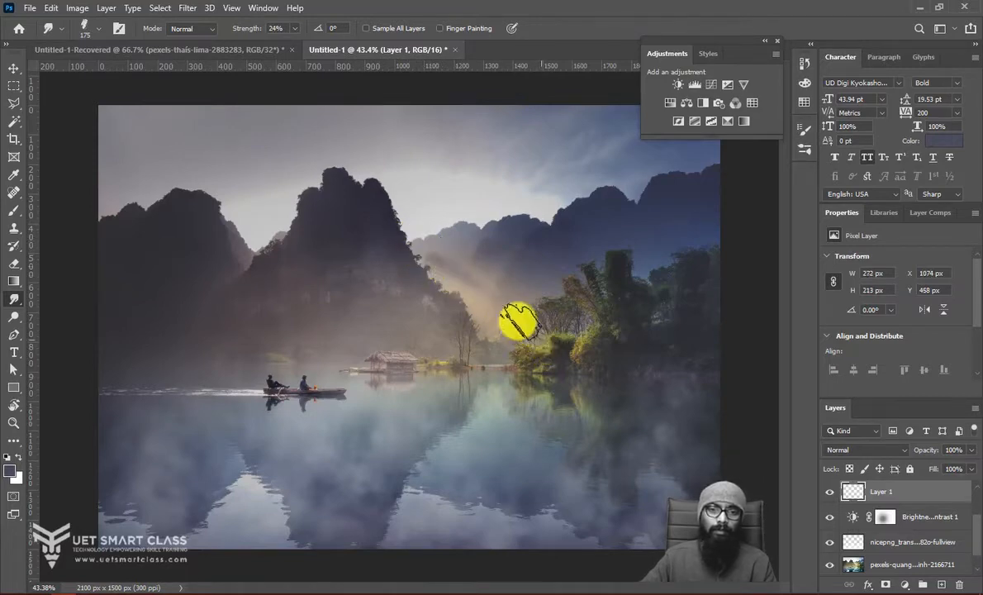
left_click_drag(513, 321, 397, 229)
left_click_drag(543, 331, 396, 230)
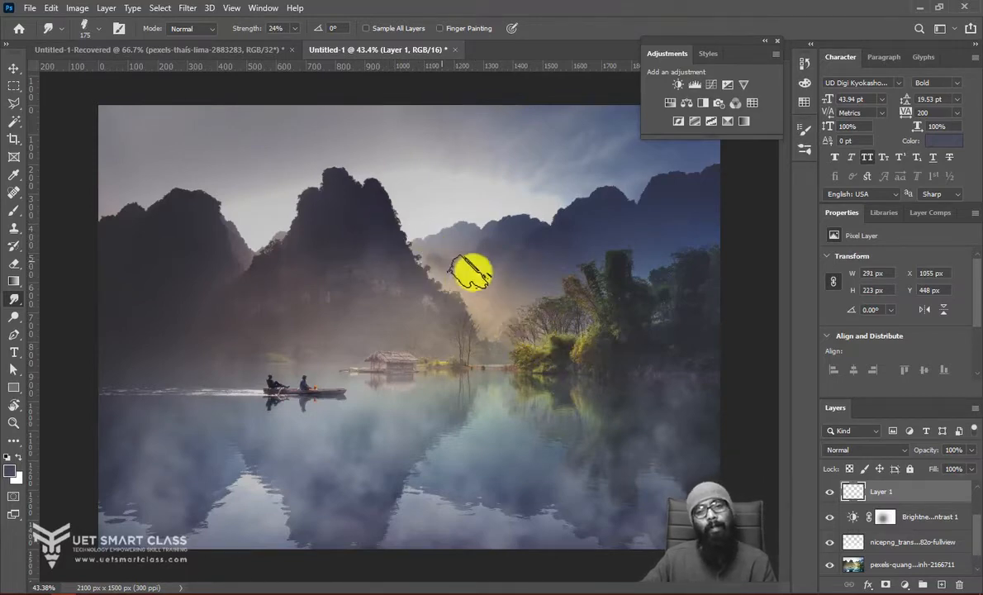
left_click_drag(520, 302, 401, 235)
left_click_drag(496, 301, 404, 231)
mouse_move(535, 318)
left_mouse_down()
mouse_move(430, 224)
mouse_move(397, 220)
left_mouse_up()
left_click_drag(567, 324, 440, 249)
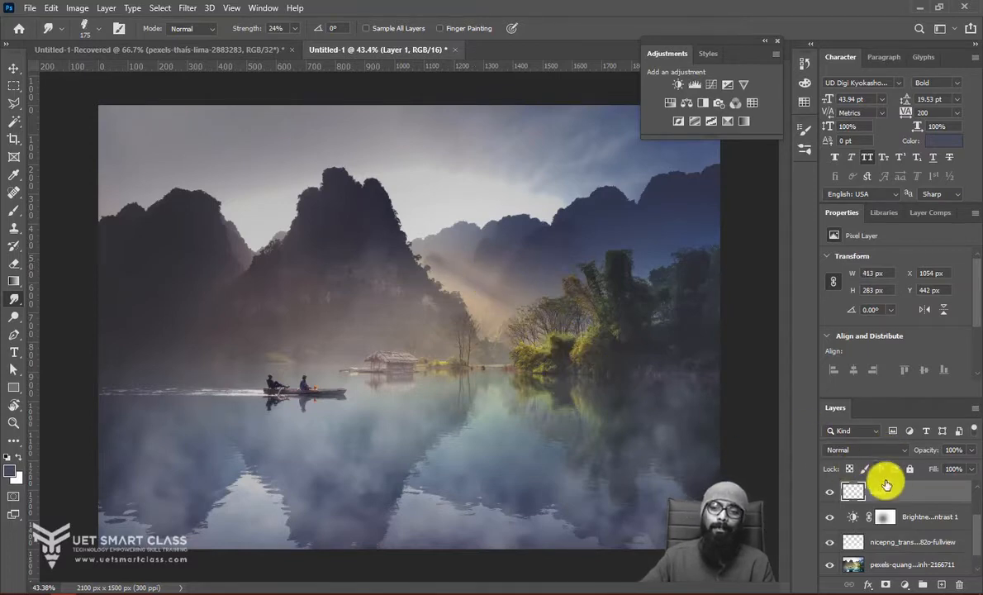
Try the Overlay blend mode on the smudged haze layer and check the whole image
left_click(874, 451)
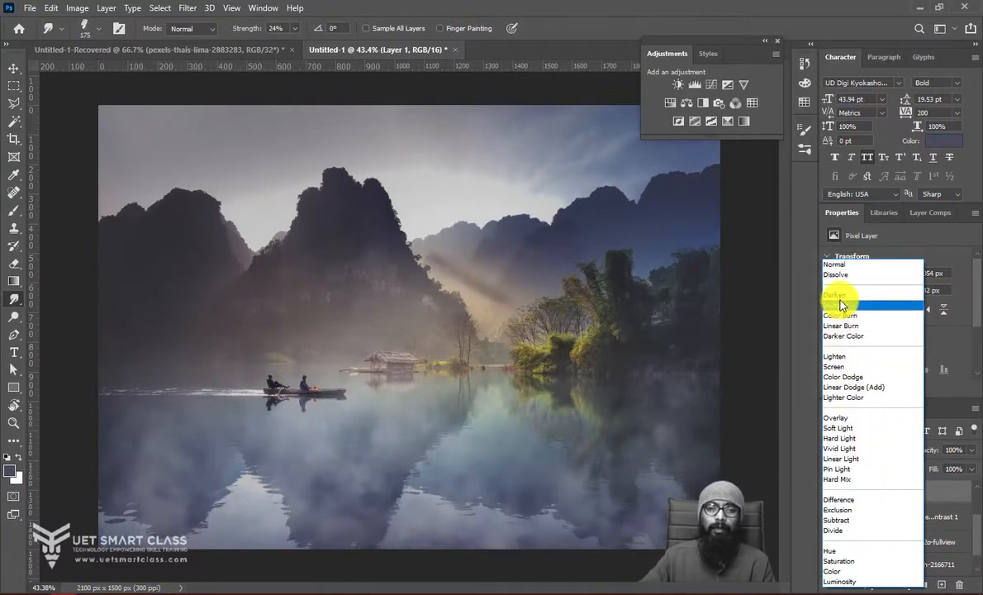
left_click(846, 421)
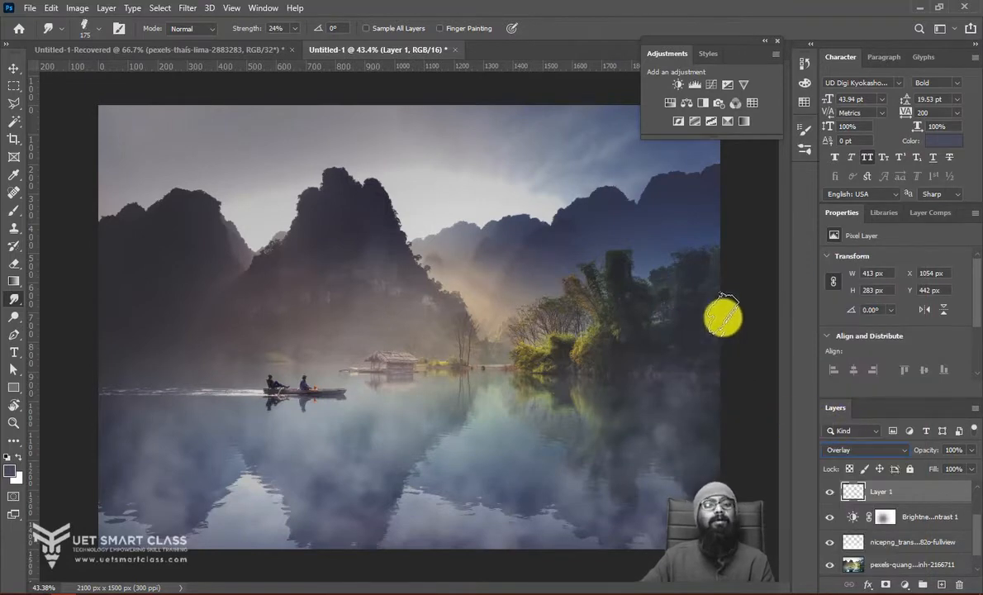
key("ctrl+minus")
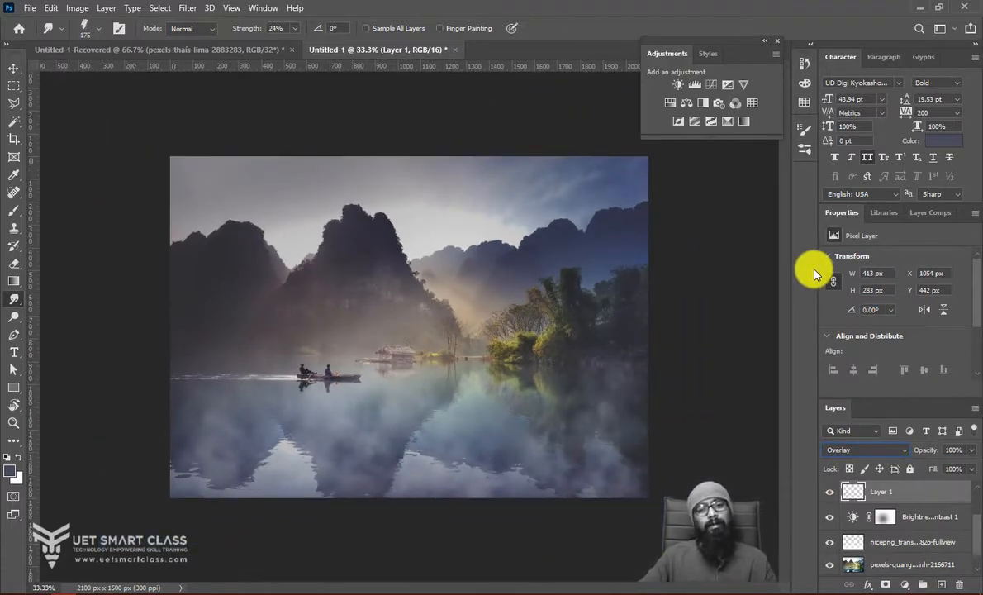
Undo the Overlay blend mode change and delete the smudged haze layer
key("ctrl+z")
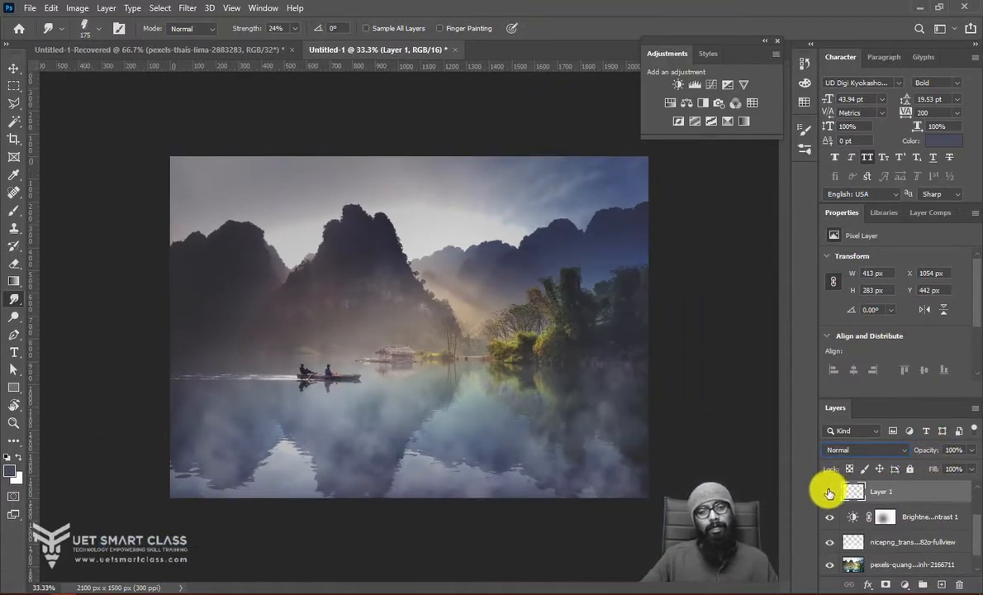
left_click(829, 493)
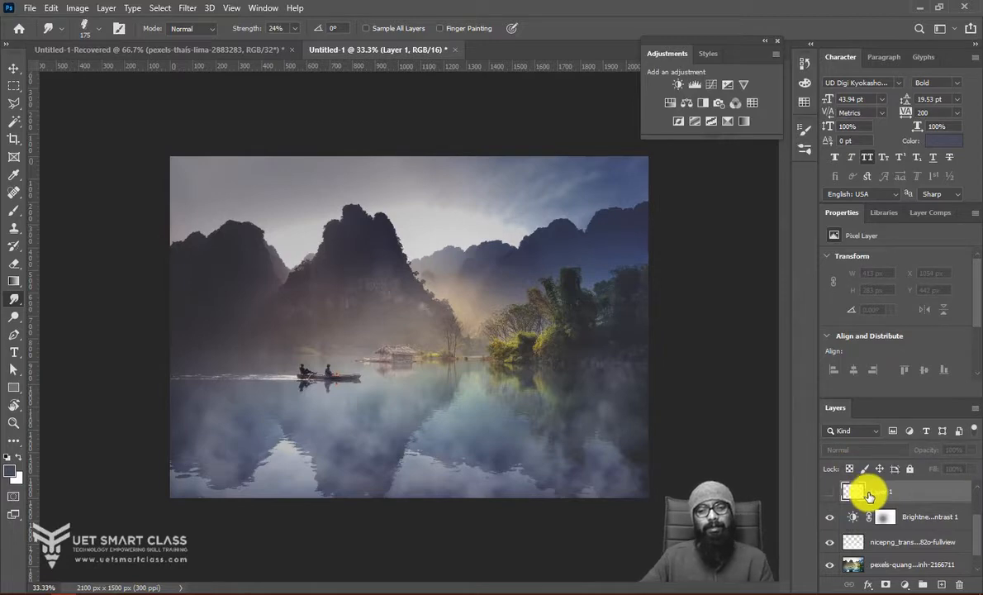
key("Delete")
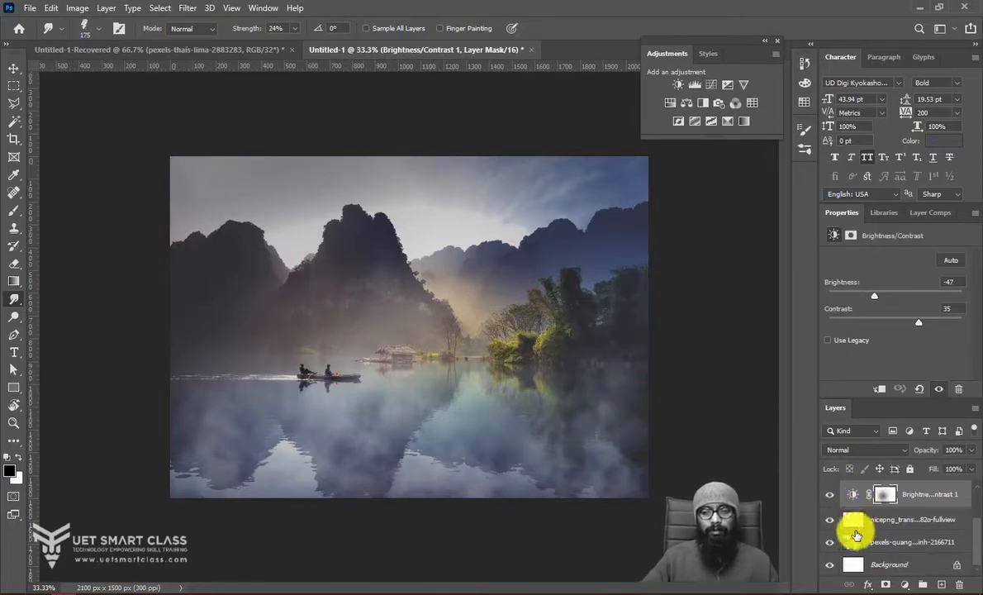
Compare the photo with and without the Exposure, Levels, Brightness/Contrast and fog layers, restoring the visibility of all four
scroll(910, 526, "up", 3)
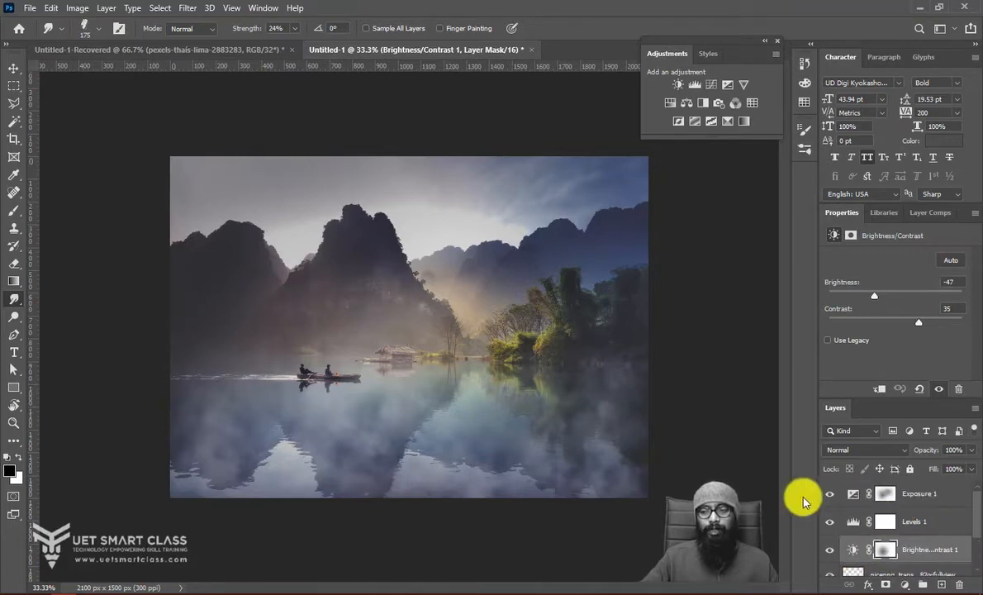
scroll(868, 523, "down", 2)
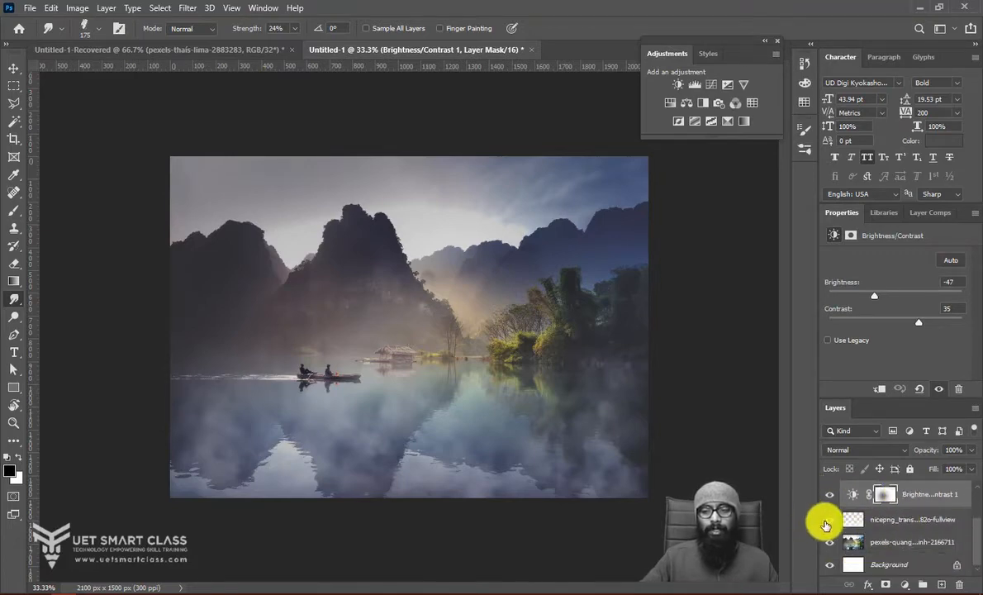
scroll(829, 525, "up", 2)
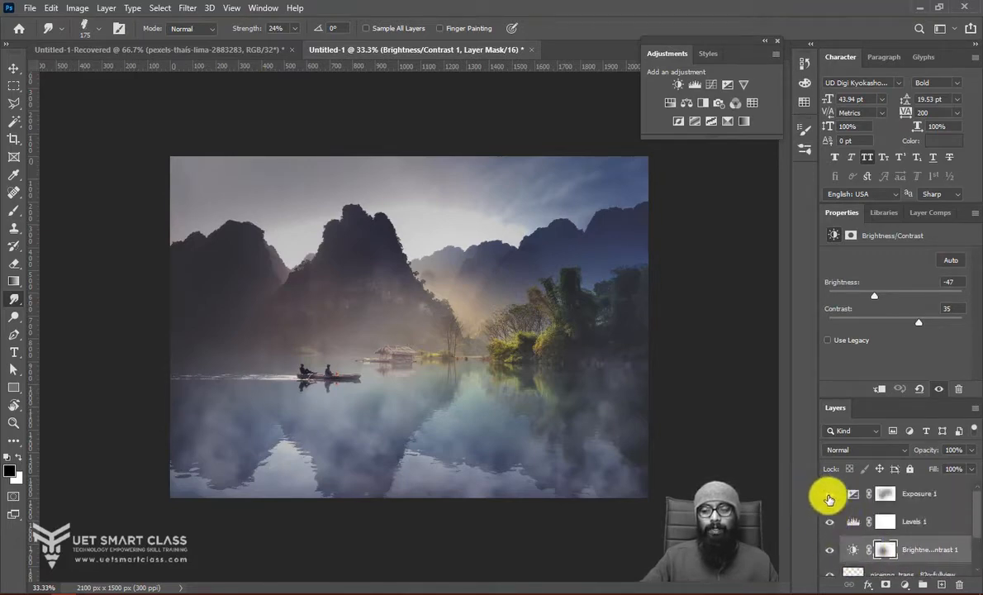
left_click(830, 521)
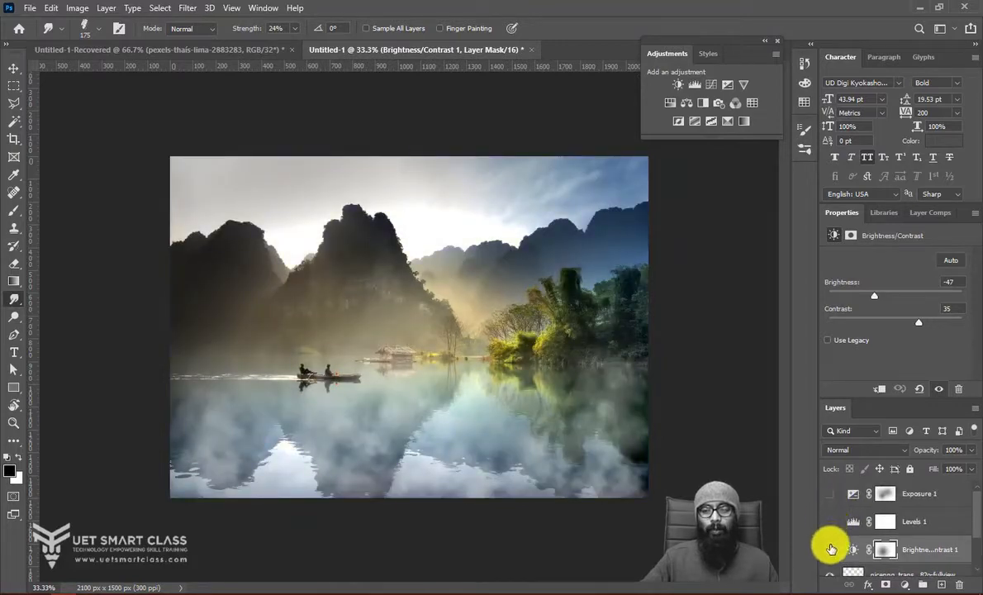
left_click(829, 549)
scroll(831, 554, "down", 1)
left_click(829, 547)
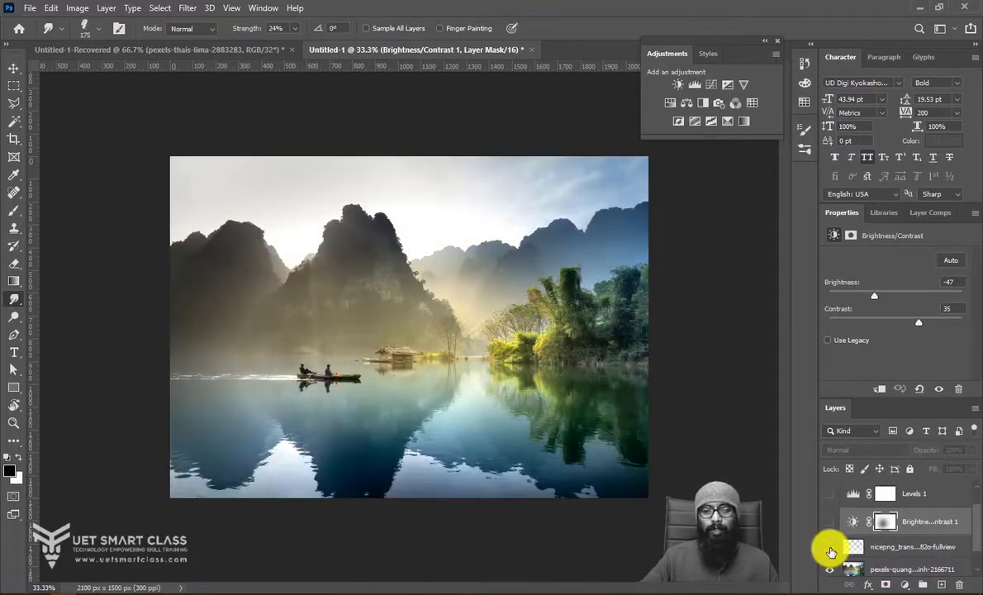
left_click(829, 547)
left_click(830, 521)
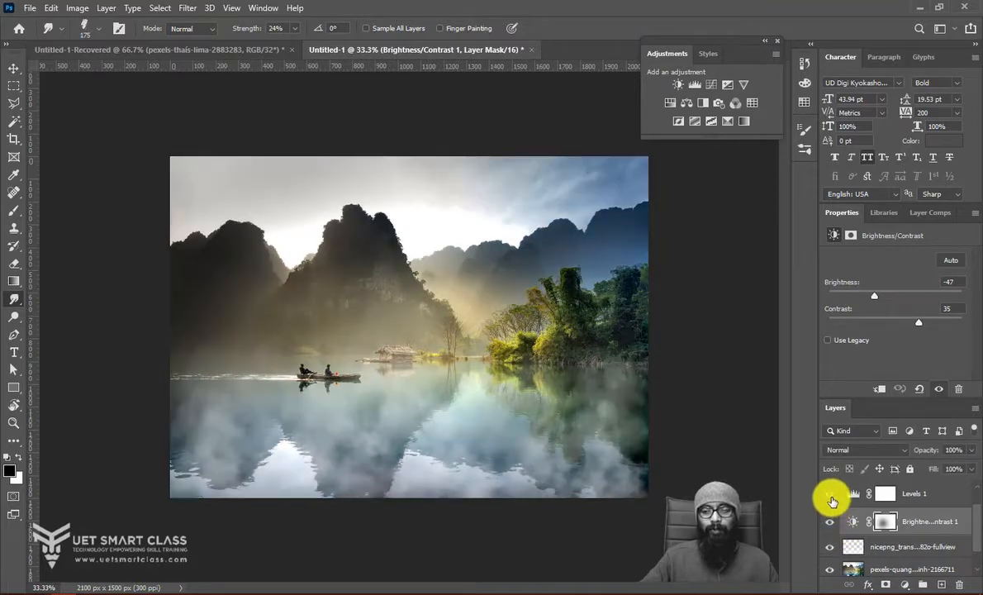
scroll(831, 501, "up", 1)
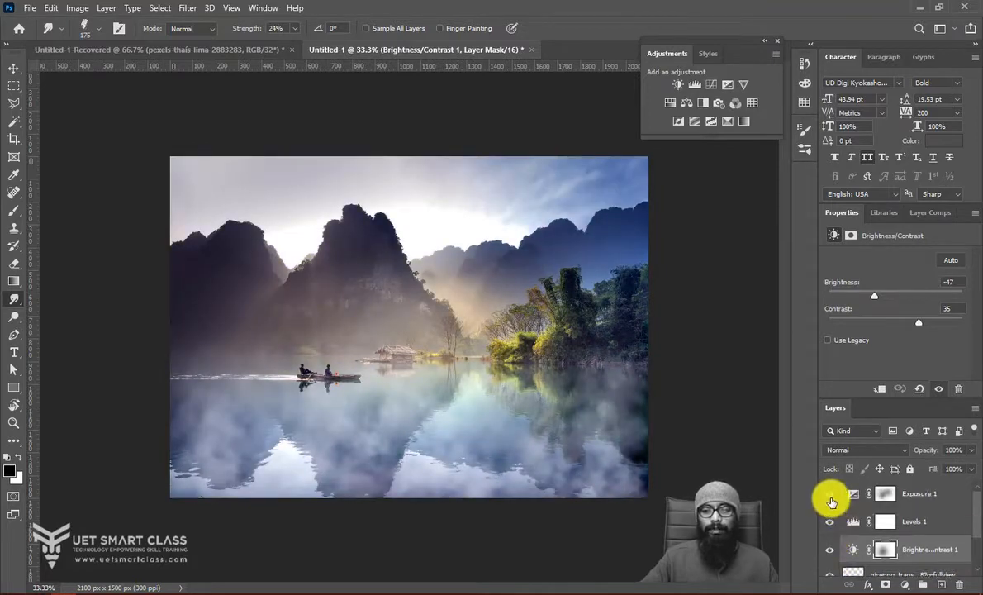
left_click(830, 494)
Duplicate the Exposure, Levels, Brightness/Contrast and fog layers together, then deselect the copies
left_click(913, 495)
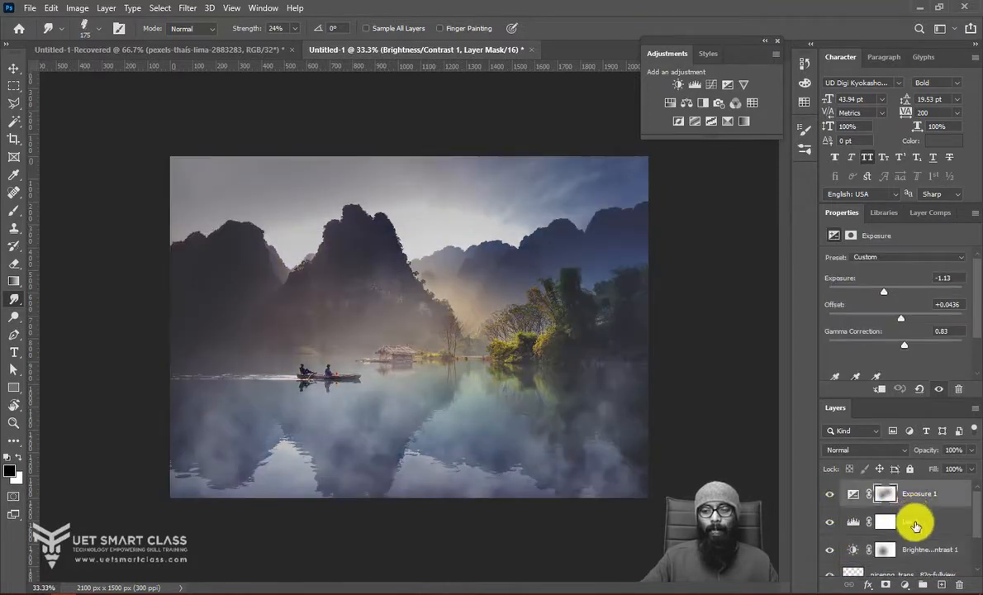
scroll(916, 526, "down", 2)
left_click(909, 525, "shift")
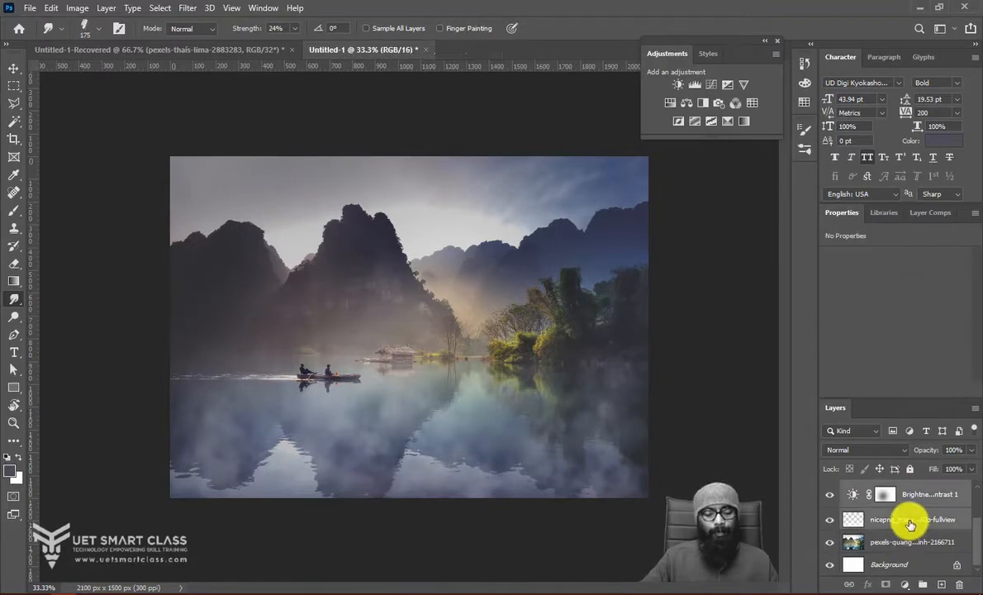
key("ctrl+j")
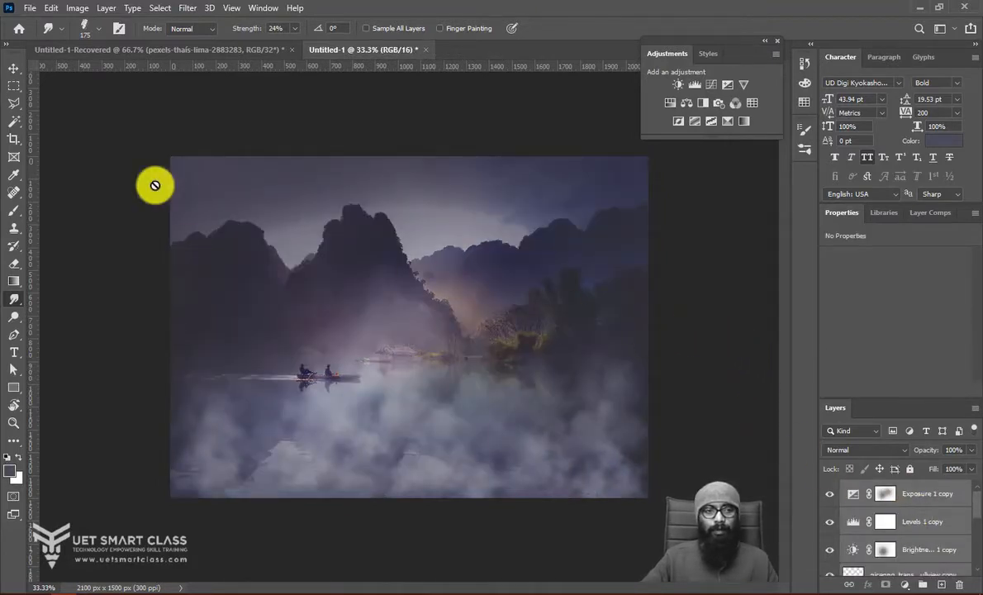
left_click(14, 68)
left_click(169, 86)
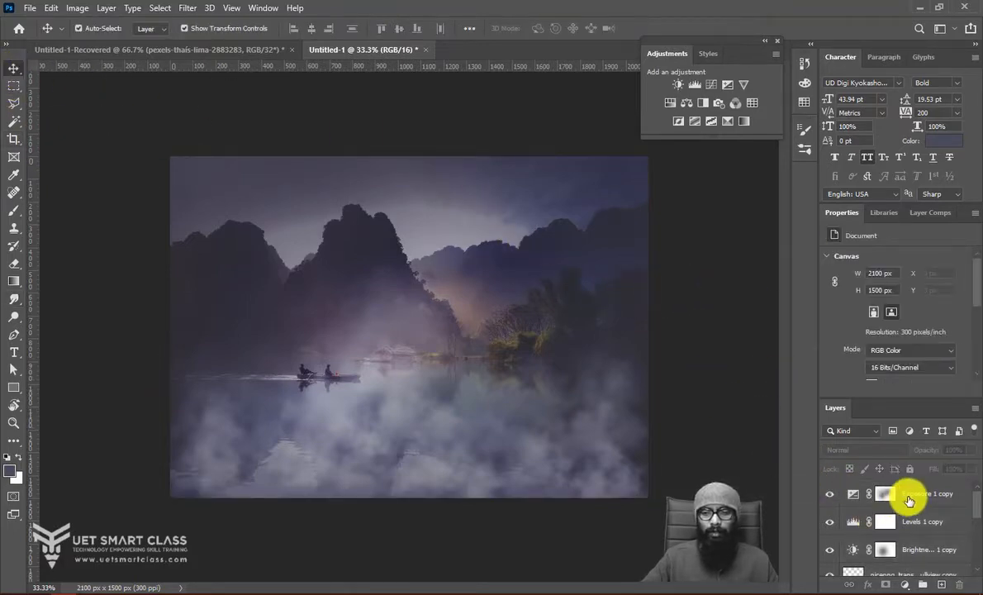
Hide the duplicated fog layer
scroll(919, 517, "down", 2)
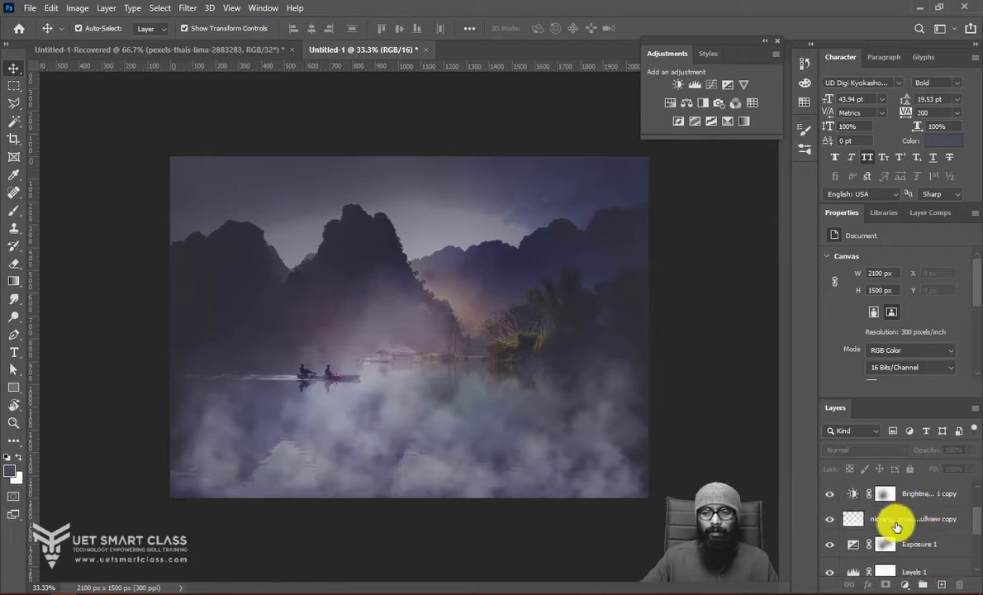
left_click(829, 520)
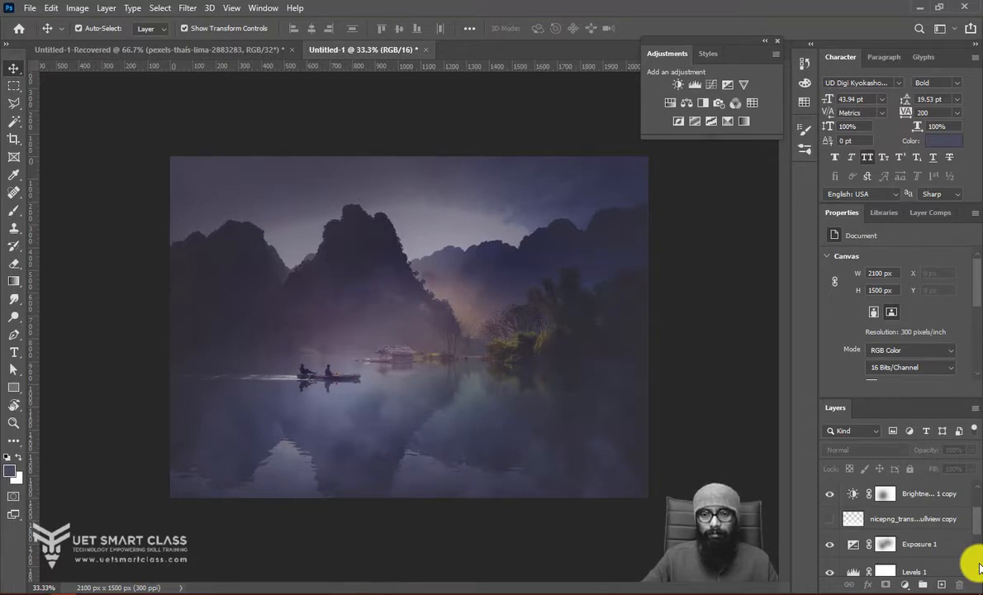
Compare the scene with and without the duplicated Exposure layer, restoring its visibility
scroll(877, 545, "up", 2)
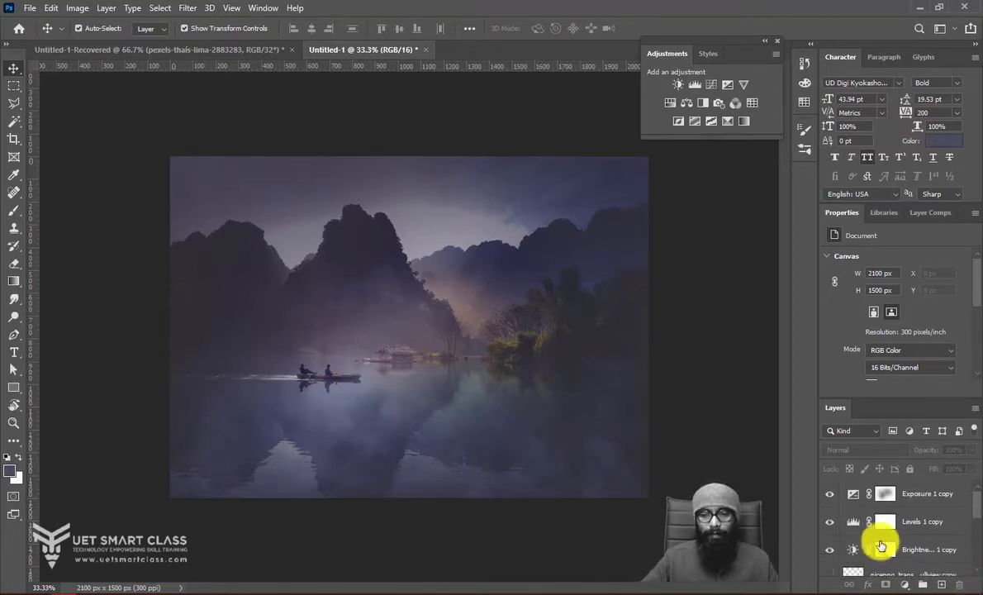
left_click(833, 495)
left_click(831, 497)
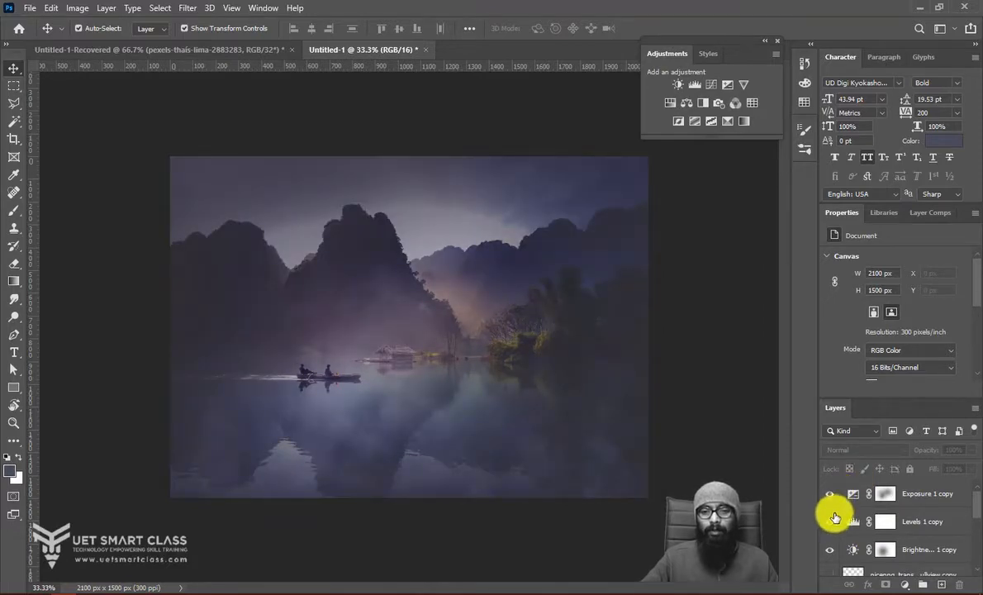
Preview other blend modes on the duplicated Exposure layer, keep Normal, and deselect the layer
left_click(885, 494)
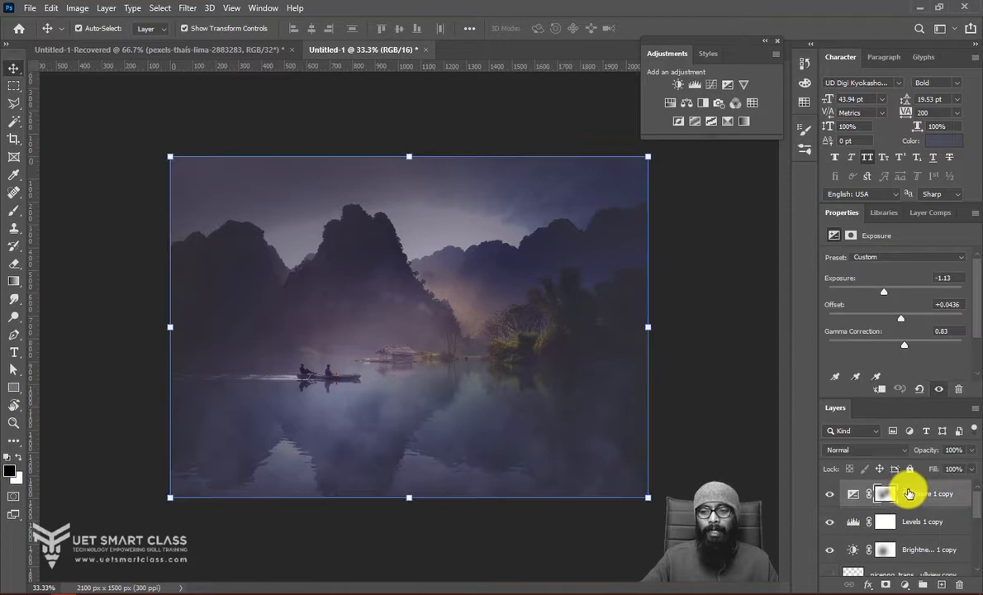
left_click(867, 450)
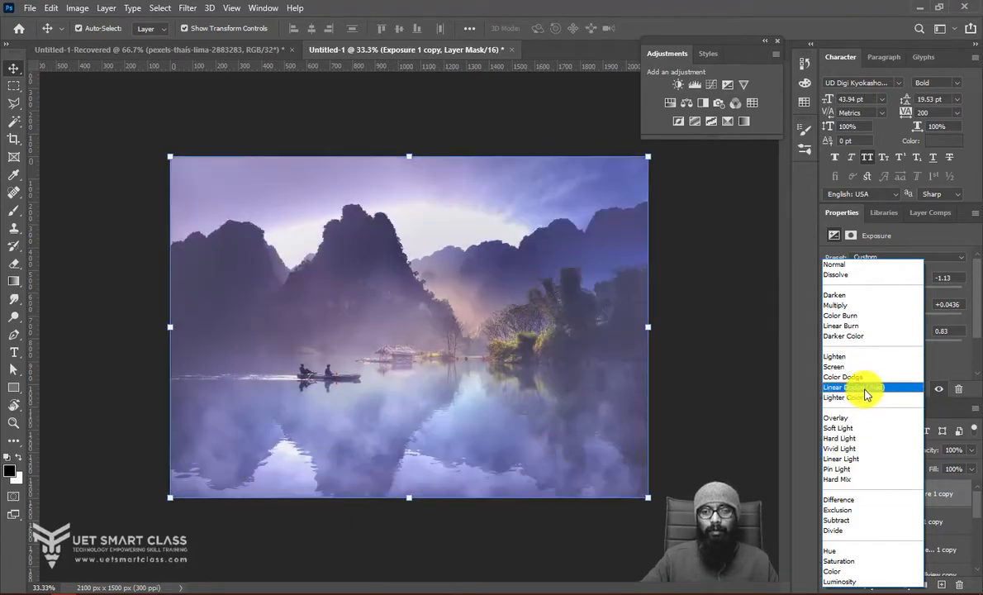
left_click(867, 263)
left_click(733, 272)
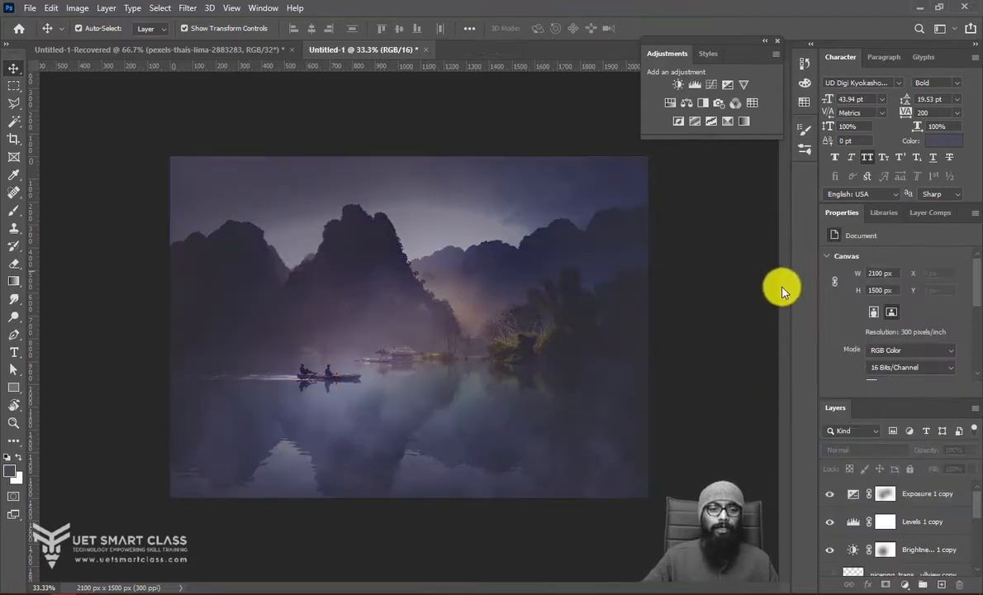
key("f")
key("alt+f")
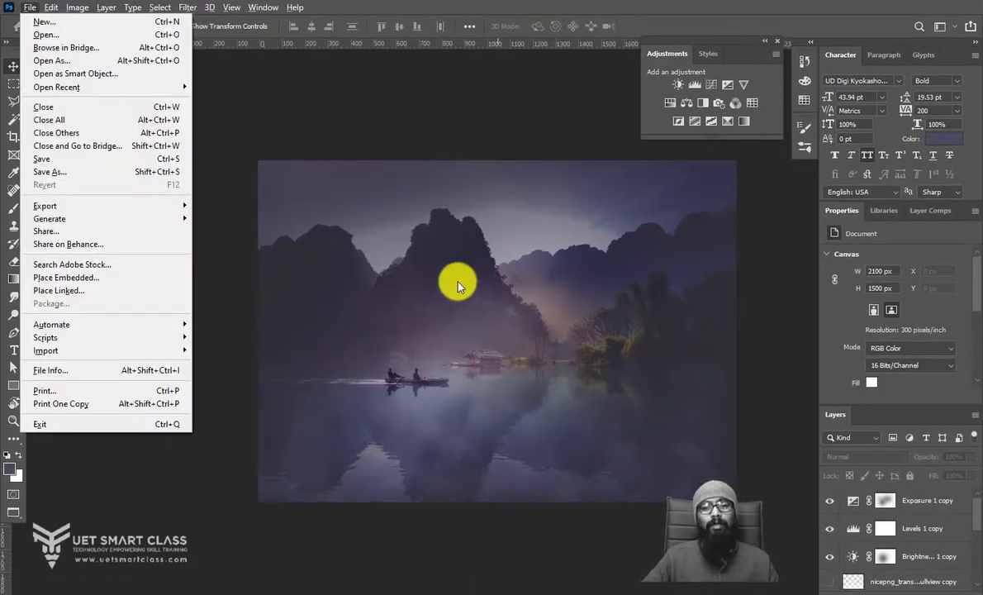
key("Escape")
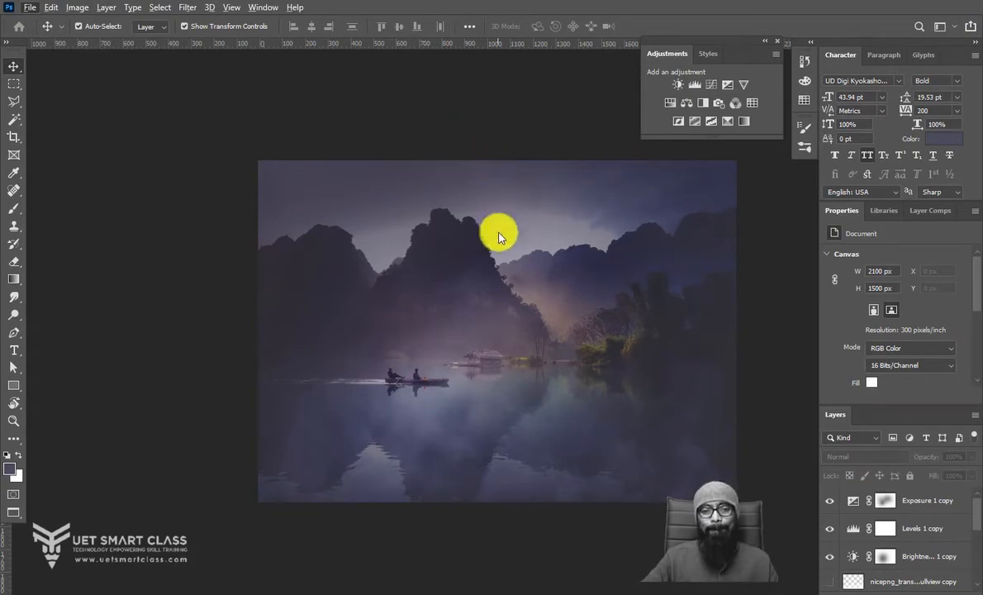
key("ctrl+alt+shift+i")
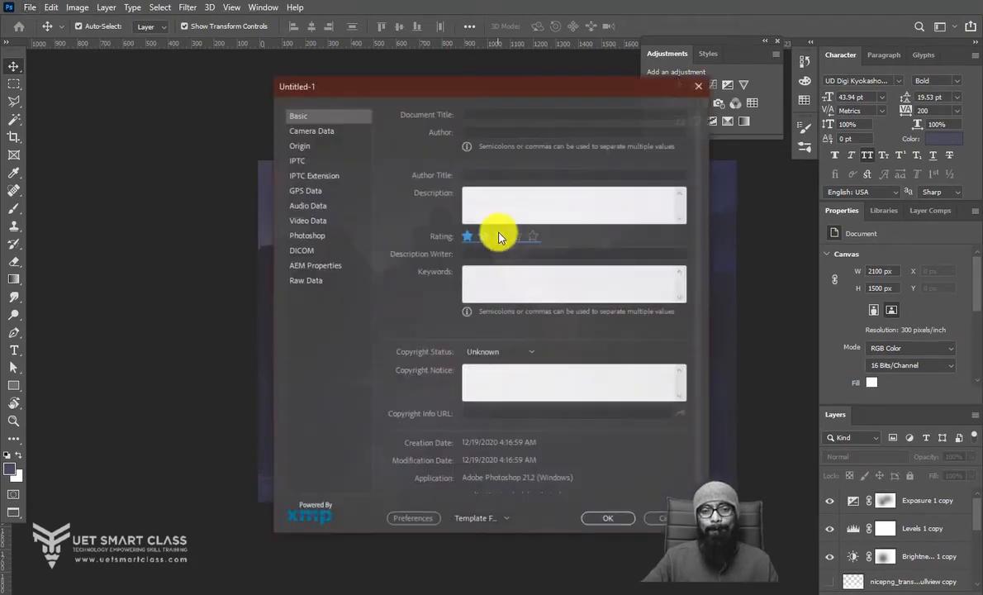
left_click(500, 236)
left_click(695, 89)
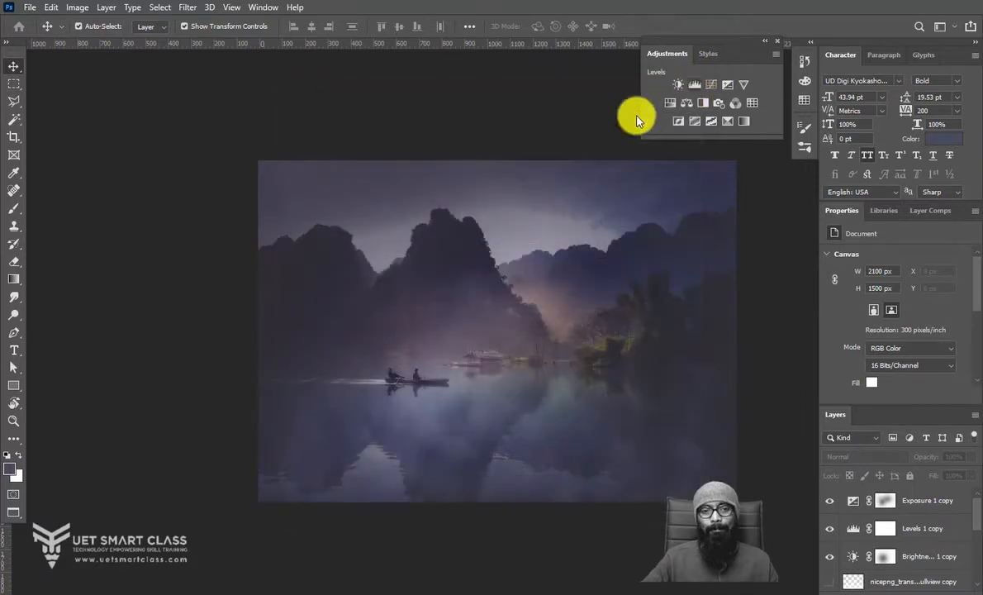
Examine the boat, hut, trees and misty mountains up close in full screen mode
key("f")
left_click(383, 255)
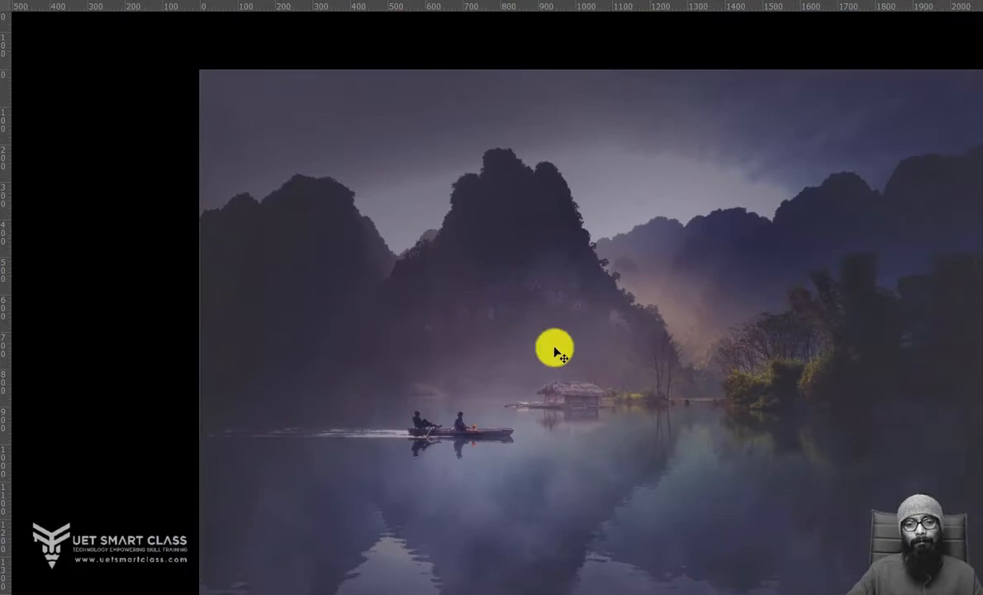
mouse_move(627, 375)
left_mouse_down()
mouse_move(565, 333)
mouse_move(548, 347)
mouse_move(553, 325)
mouse_move(653, 388)
mouse_move(623, 369)
mouse_move(631, 374)
left_mouse_up()
key("ctrl+space")
left_click_drag(726, 372, 660, 288)
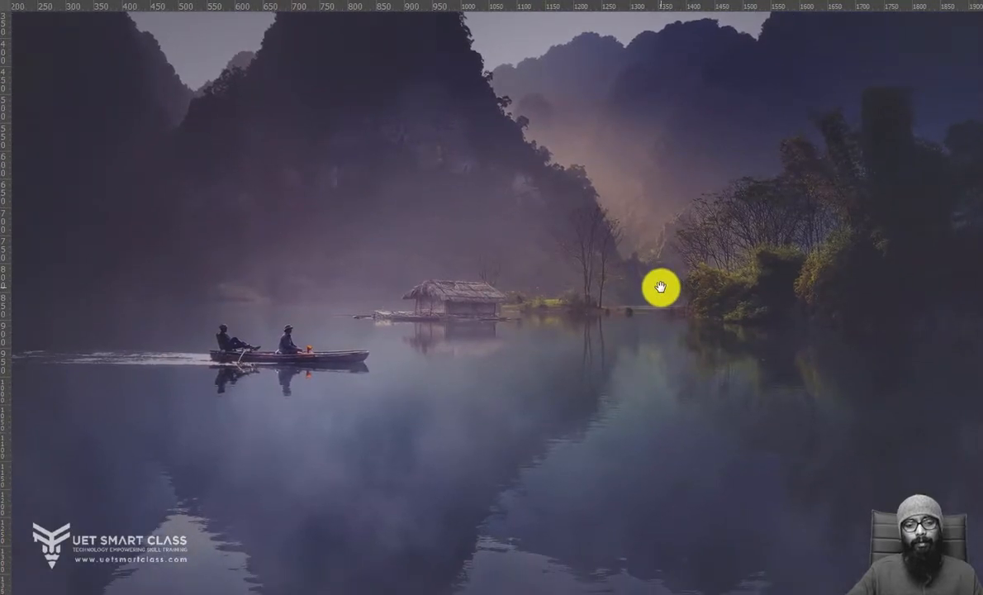
scroll(660, 288, "down", 1)
scroll(660, 287, "up", 1)
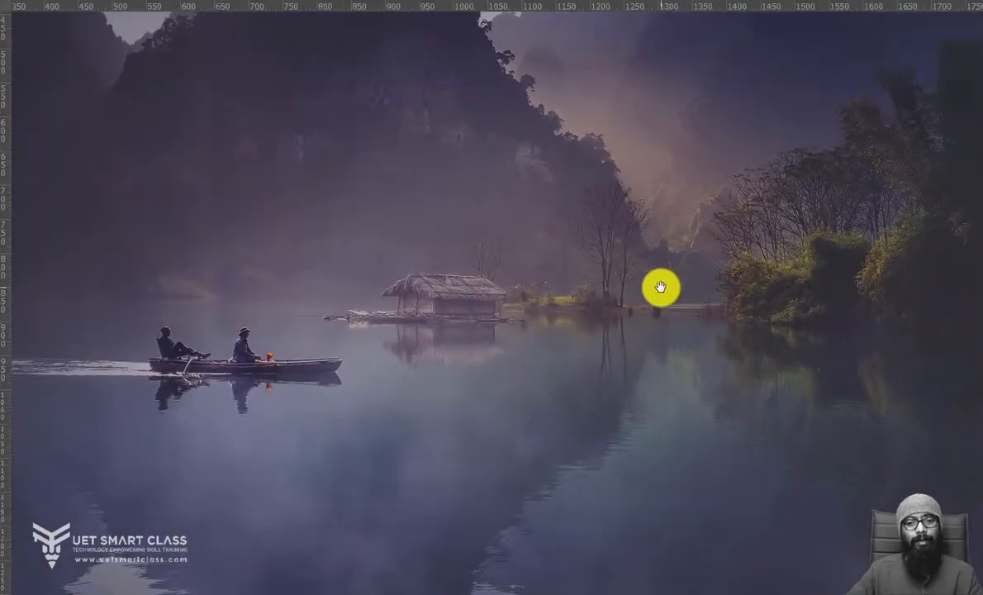
left_click_drag(642, 297, 652, 334)
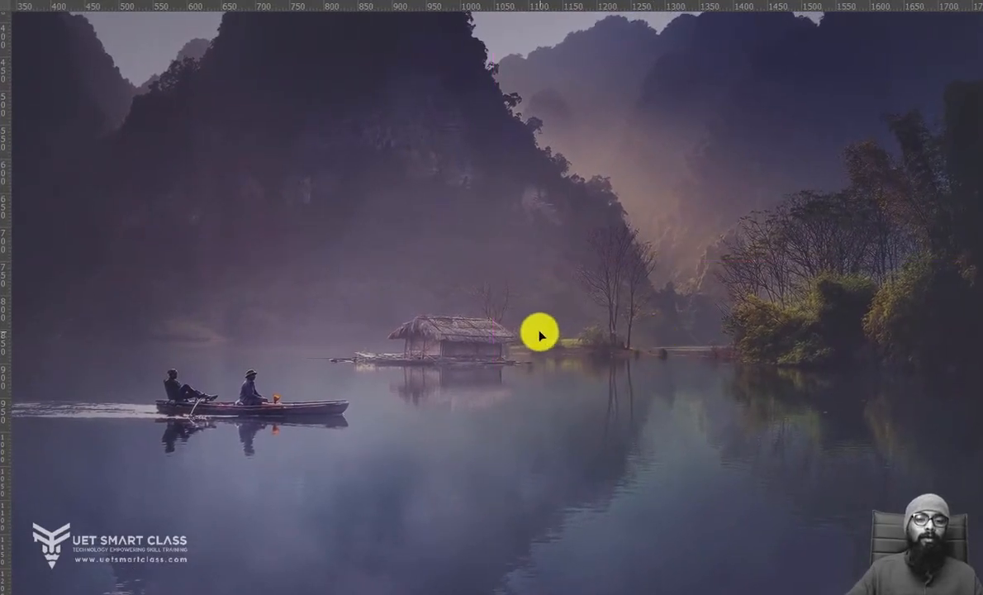
left_click_drag(486, 327, 648, 329)
left_click_drag(518, 324, 689, 322)
left_click_drag(765, 320, 406, 443)
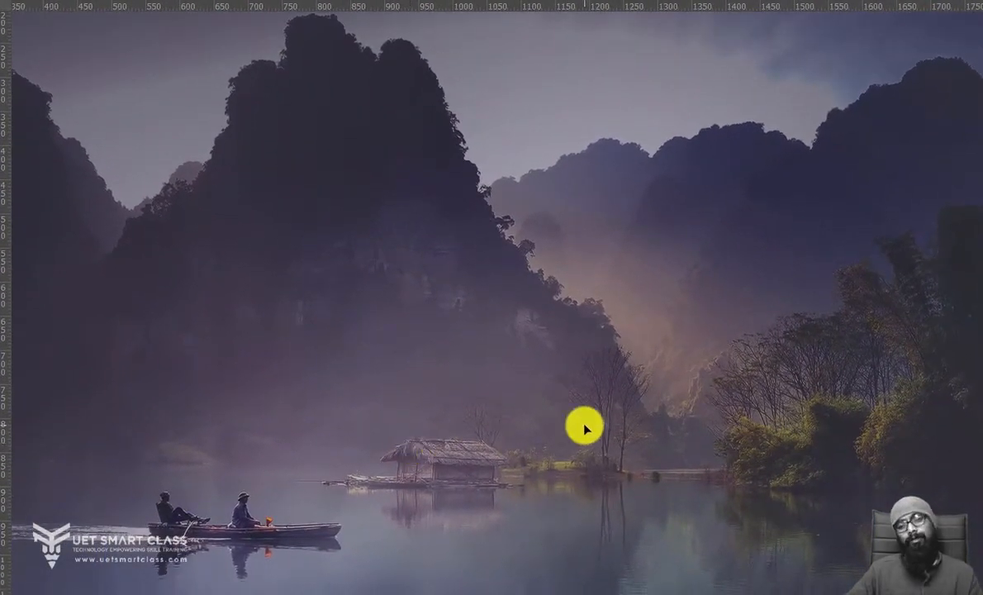
Review the overall composition with the image fitted to the screen, then return to the standard screen mode
key("ctrl+0")
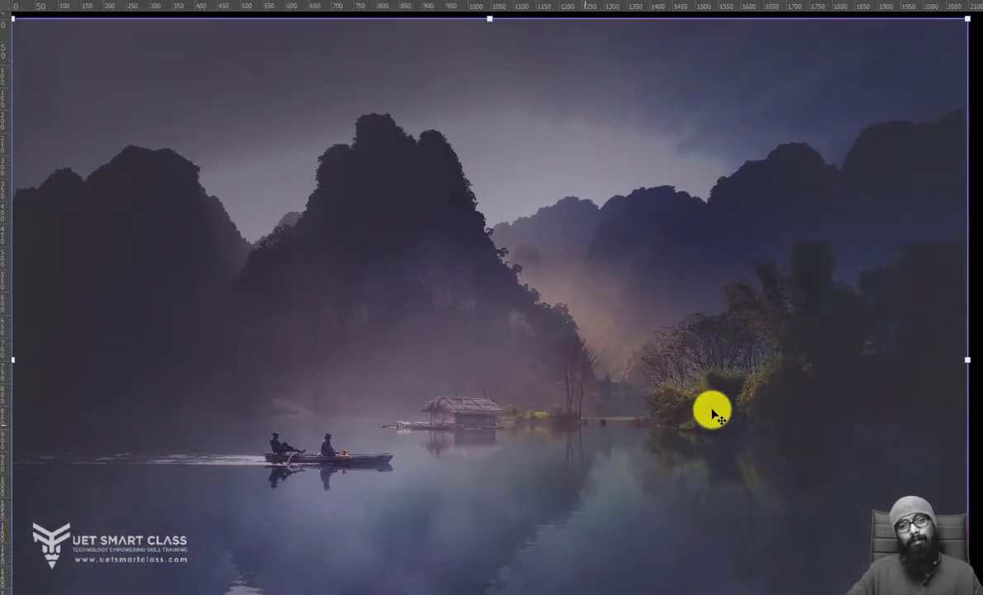
left_click_drag(707, 405, 698, 406)
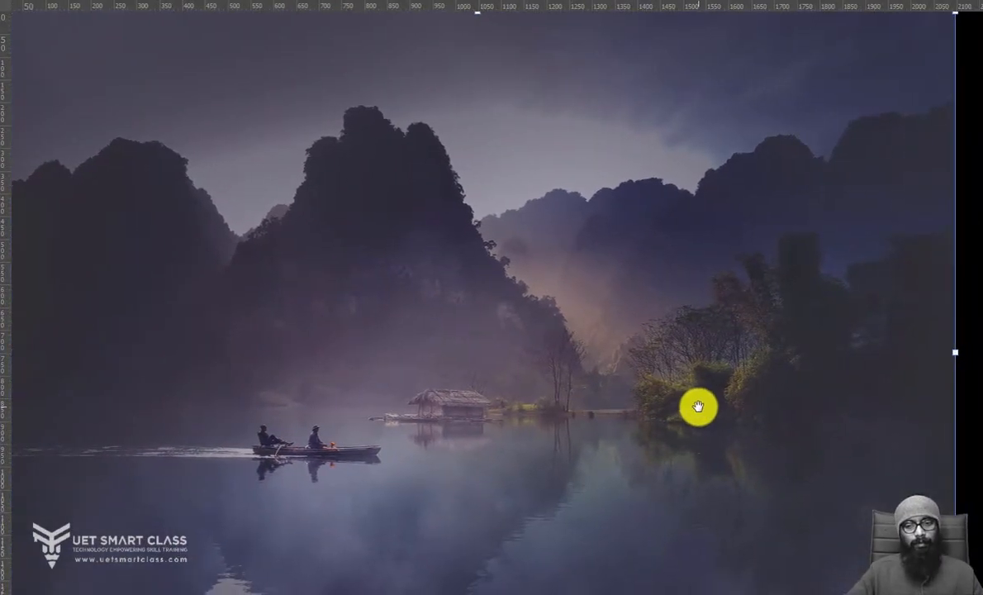
left_click_drag(513, 385, 674, 402)
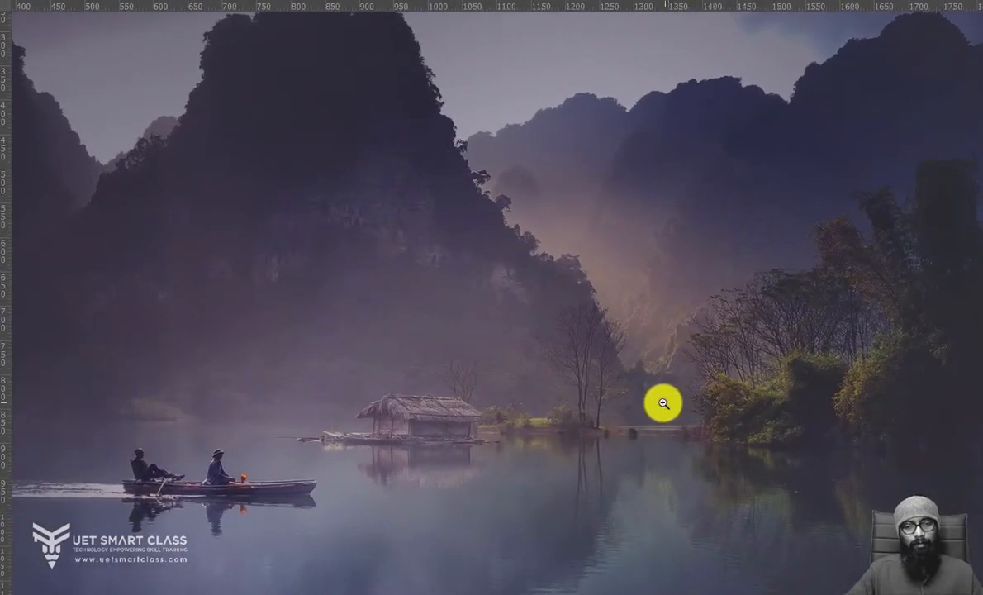
left_click(663, 403, "alt")
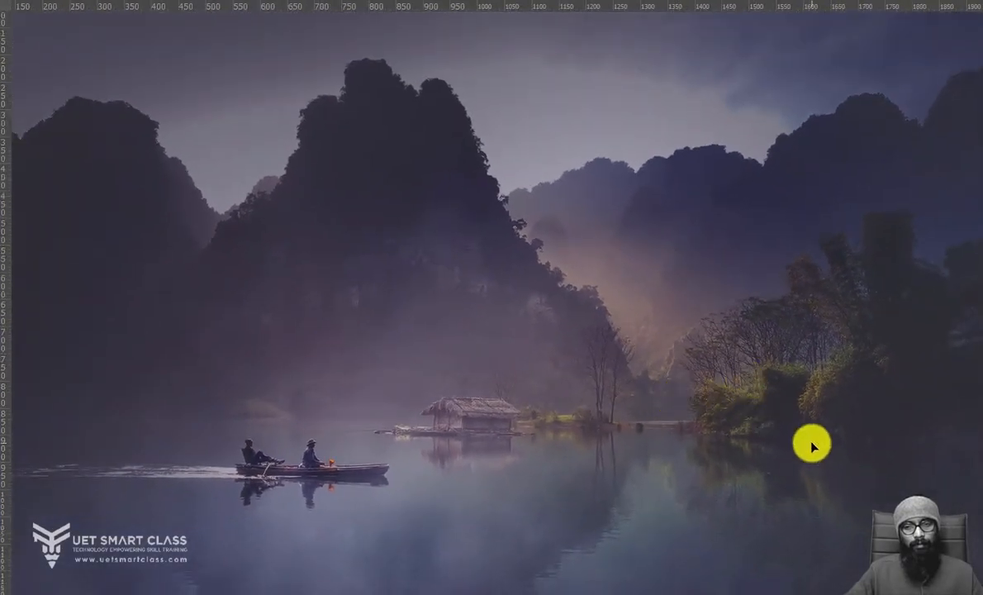
left_click_drag(812, 446, 772, 435)
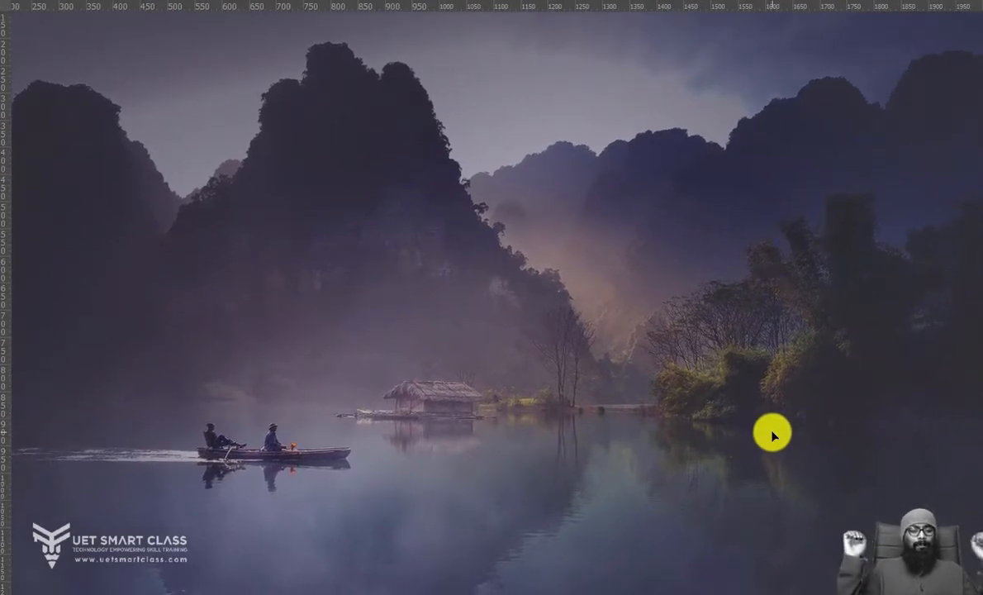
key("f")
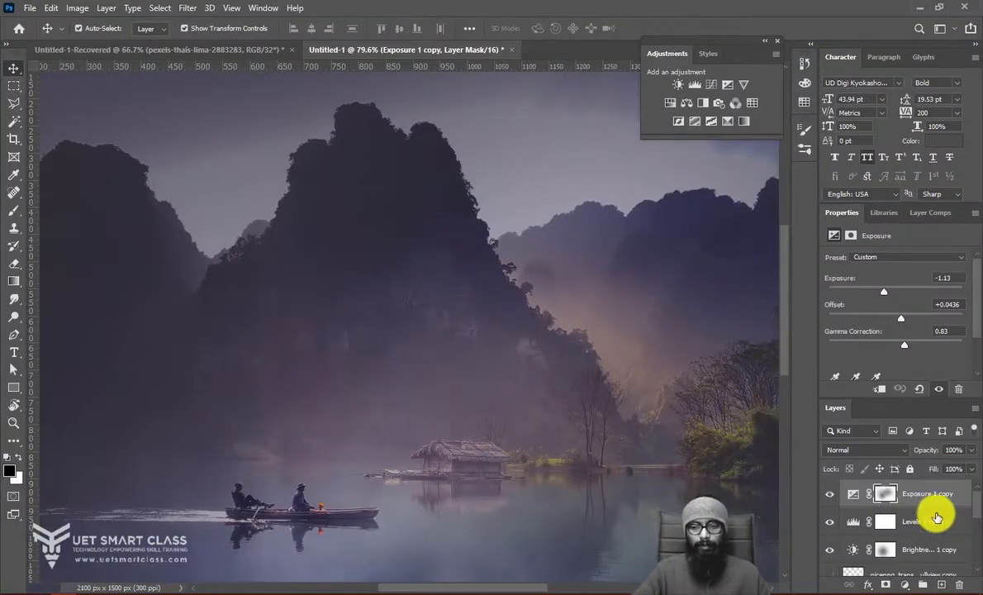
Duplicate all layers from the lake photo up to the duplicated Exposure layer, leaving out the Background
scroll(925, 574, "down", 3)
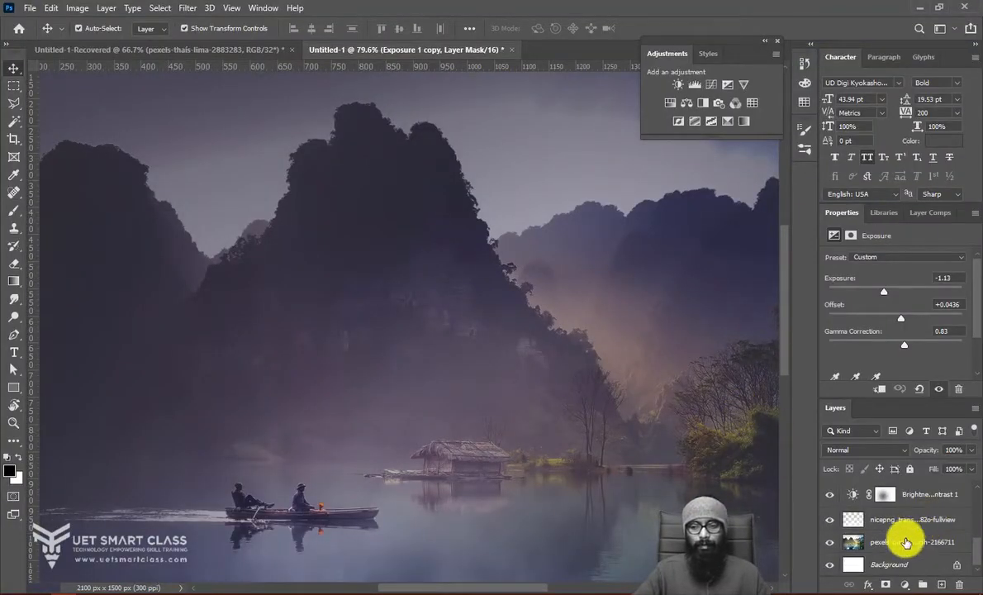
left_click(906, 543)
scroll(909, 521, "up", 3)
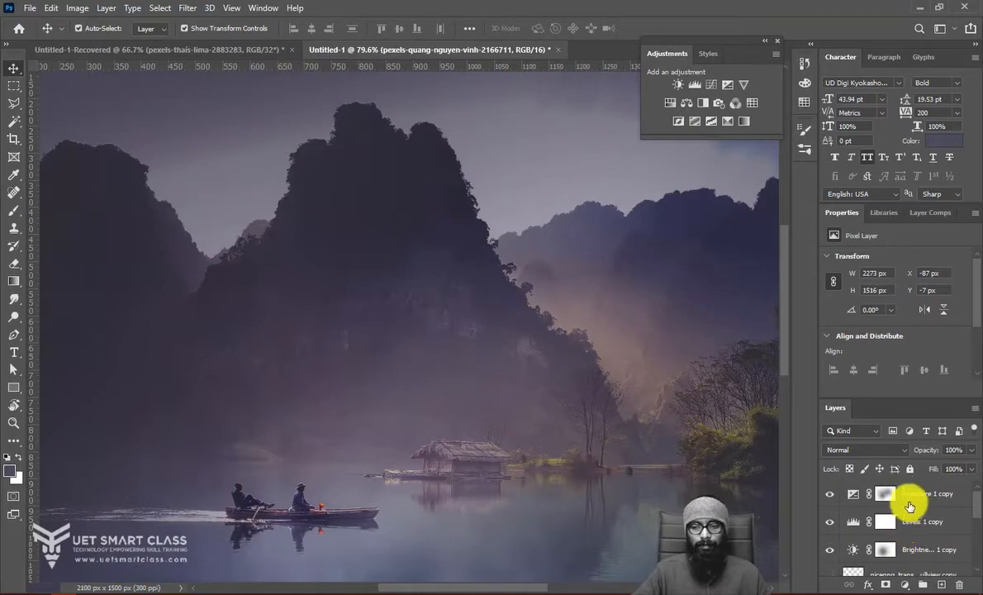
left_click(915, 495, "shift")
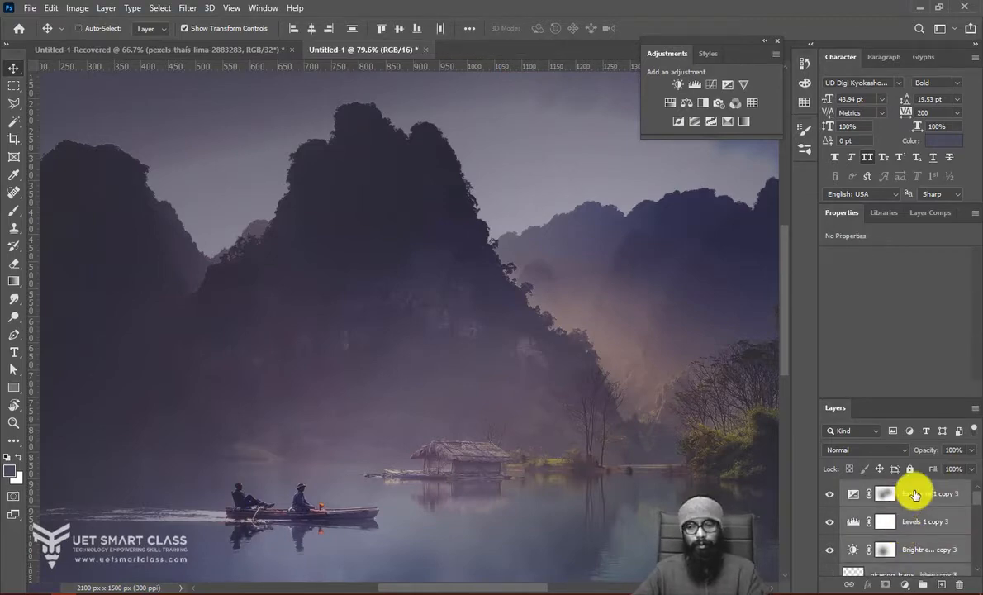
key("ctrl+j")
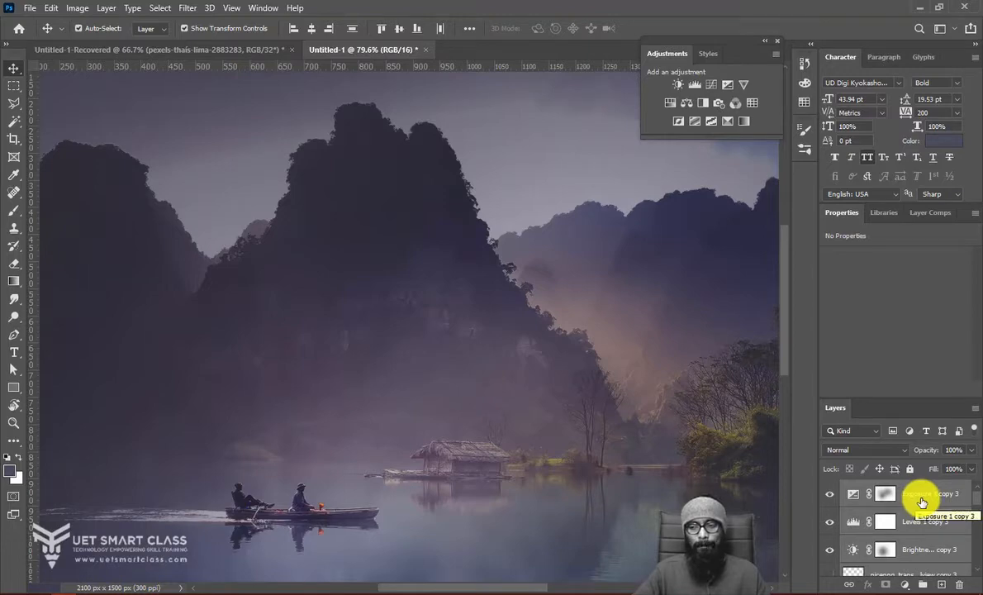
Convert the newly duplicated set of layers into a single smart object
scroll(919, 501, "down", 5)
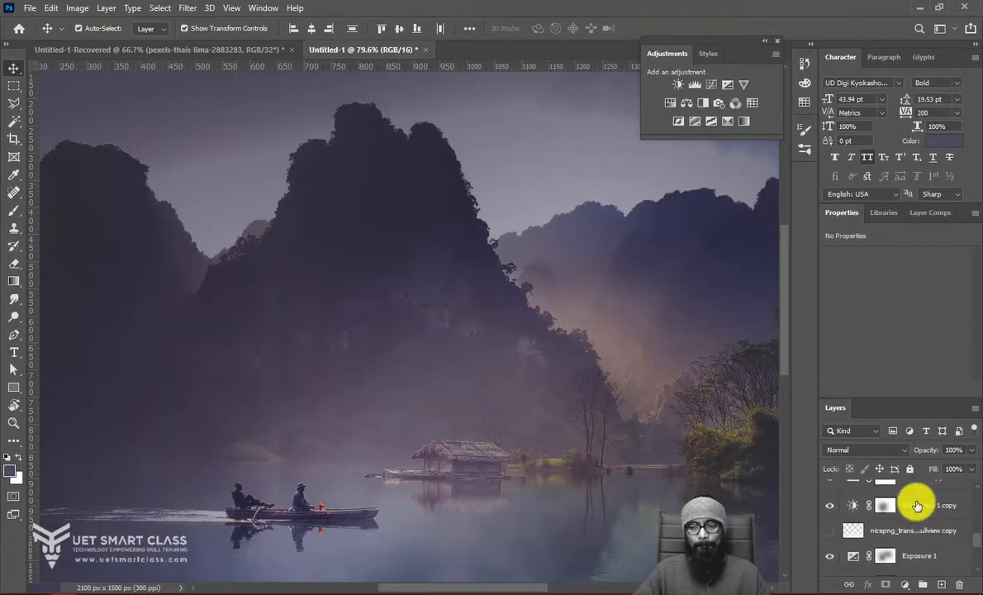
scroll(919, 502, "up", 3)
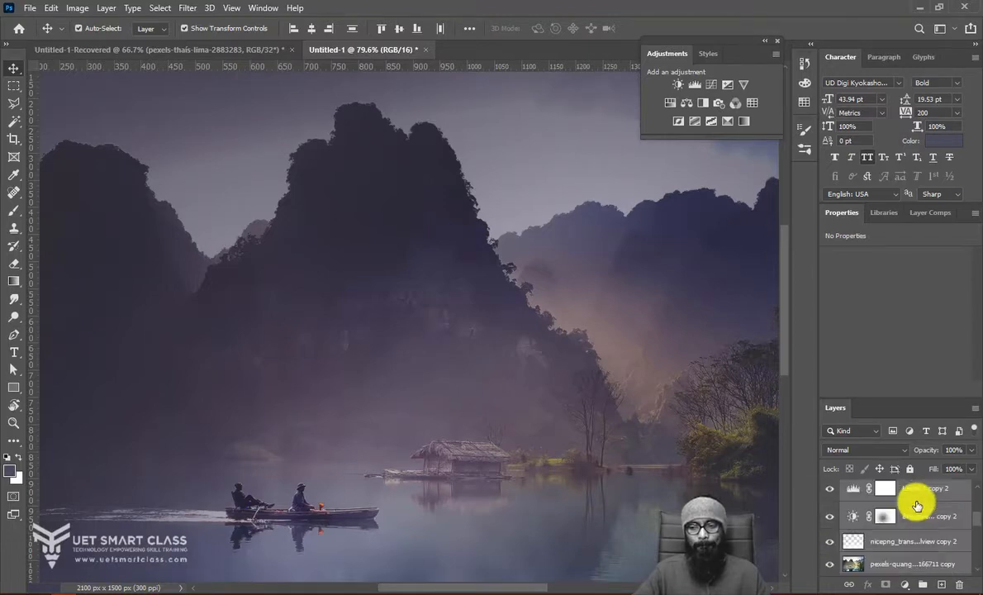
right_click(925, 496)
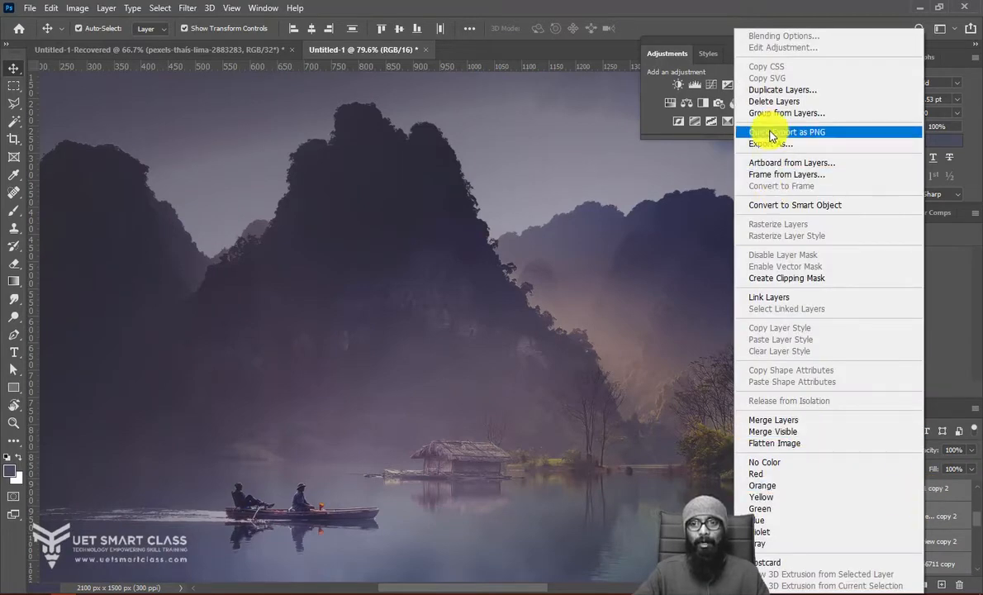
left_click(797, 205)
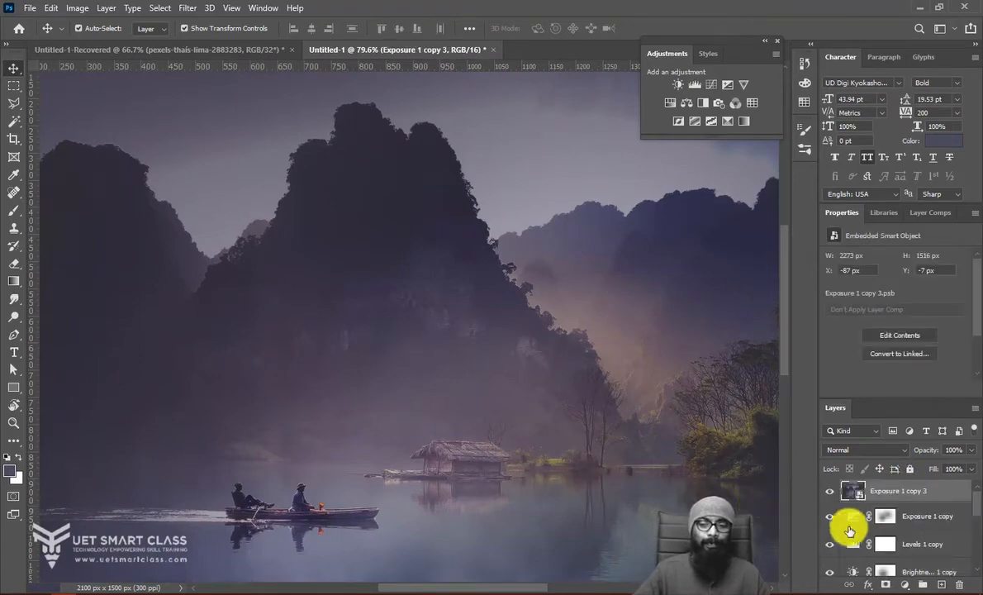
Hide the adjustment layers beneath the combined smart object and rasterize the smart object into a pixel layer
mouse_move(828, 517)
left_mouse_down()
mouse_move(833, 584)
mouse_move(833, 498)
left_mouse_up()
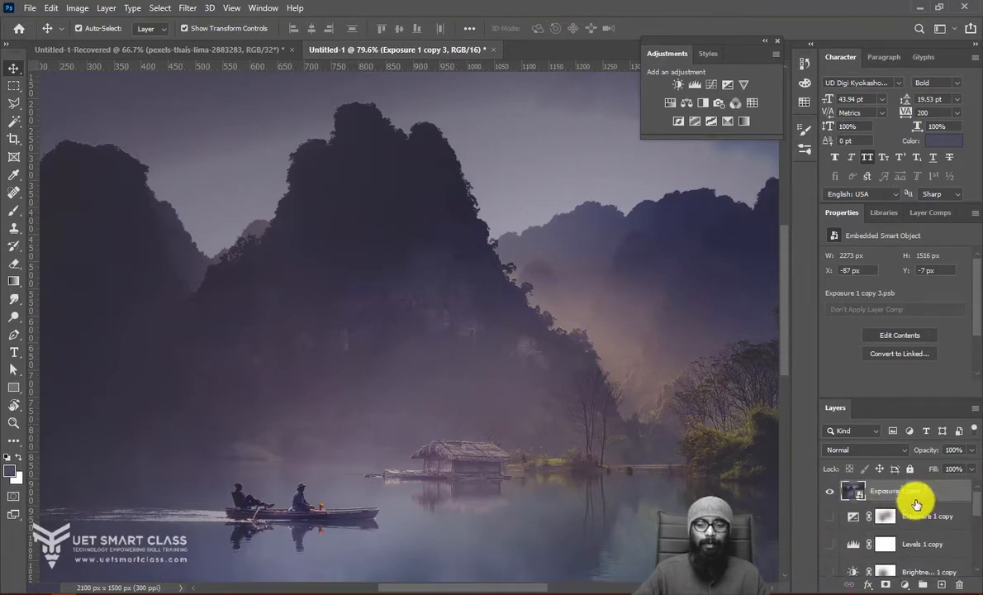
right_click(901, 504)
left_click(712, 316)
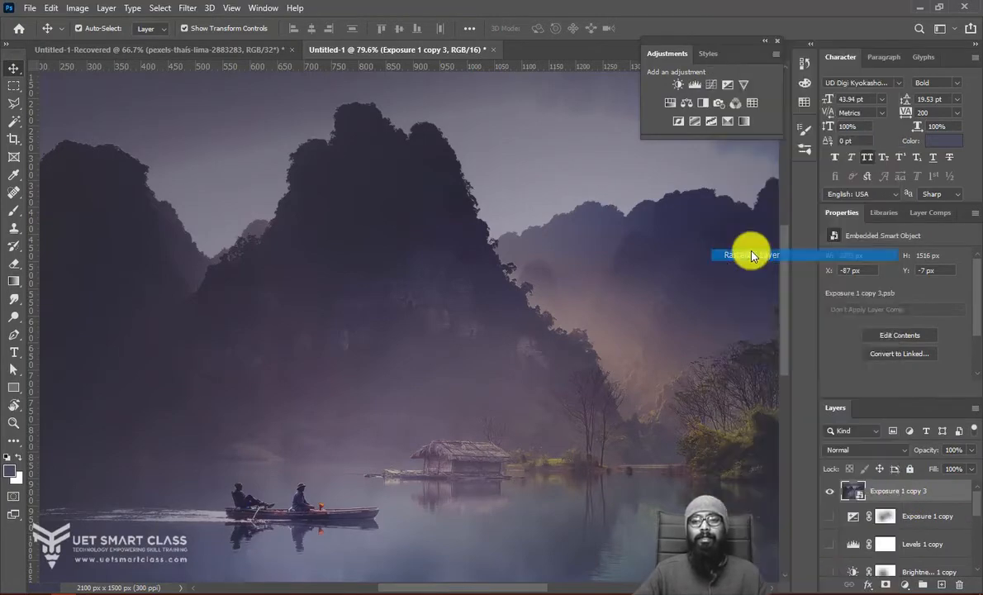
Compare the combined graded layer with the original lake photo across the whole canvas by switching its visibility
key("ctrl+minus")
key("ctrl+minus")
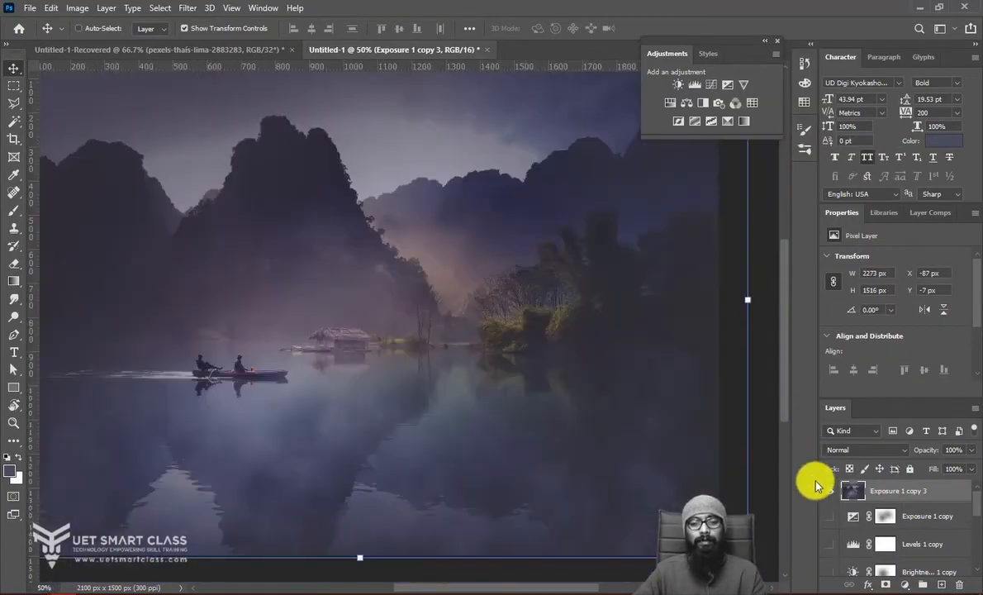
left_click_drag(365, 291, 430, 316)
key("ctrl+minus")
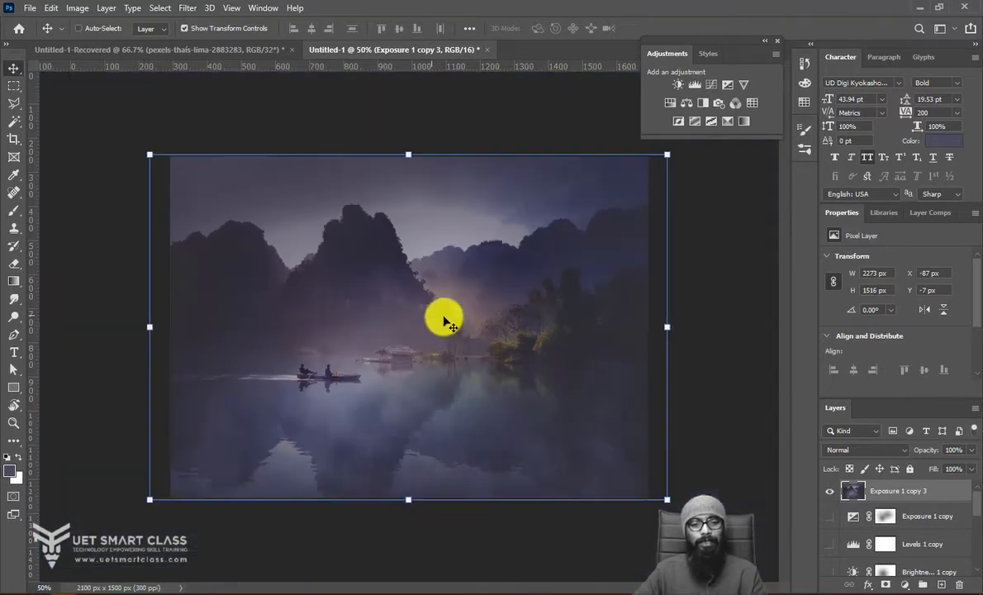
left_click(756, 364)
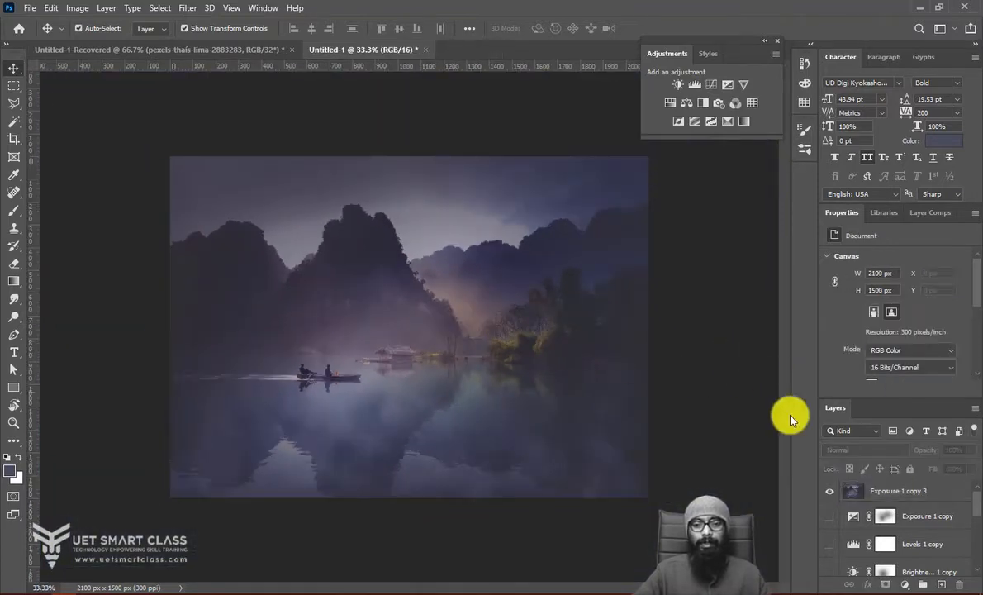
left_click(833, 494)
left_click(833, 494)
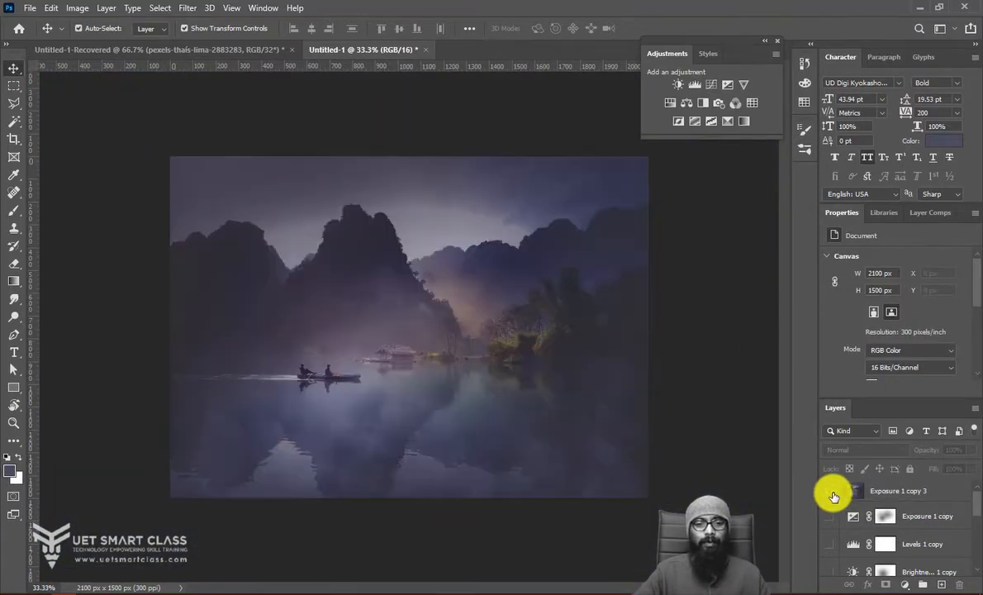
left_click(833, 494)
left_click(833, 494)
left_click(833, 494)
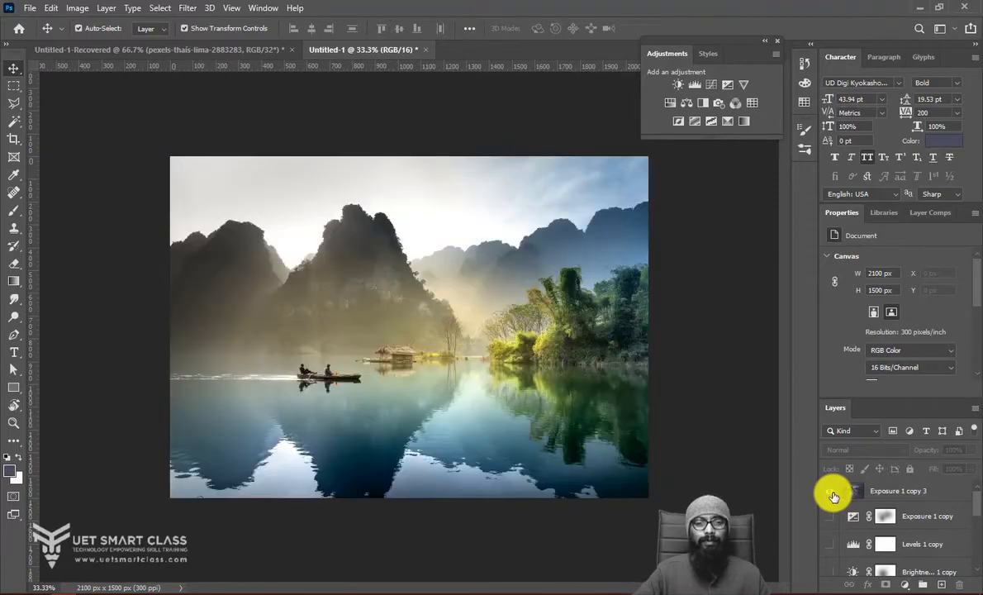
Switch the combined graded layer off and on several times to judge the before/after difference, leaving it shown
left_click(833, 494)
left_click(833, 494)
left_click(832, 494)
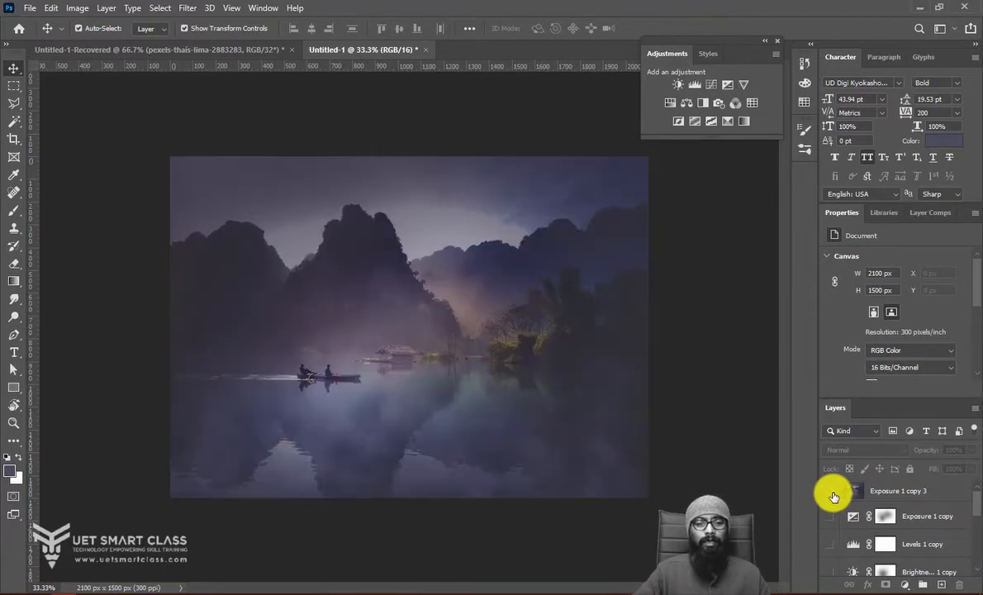
left_click(833, 494)
left_click(833, 494)
left_click(832, 494)
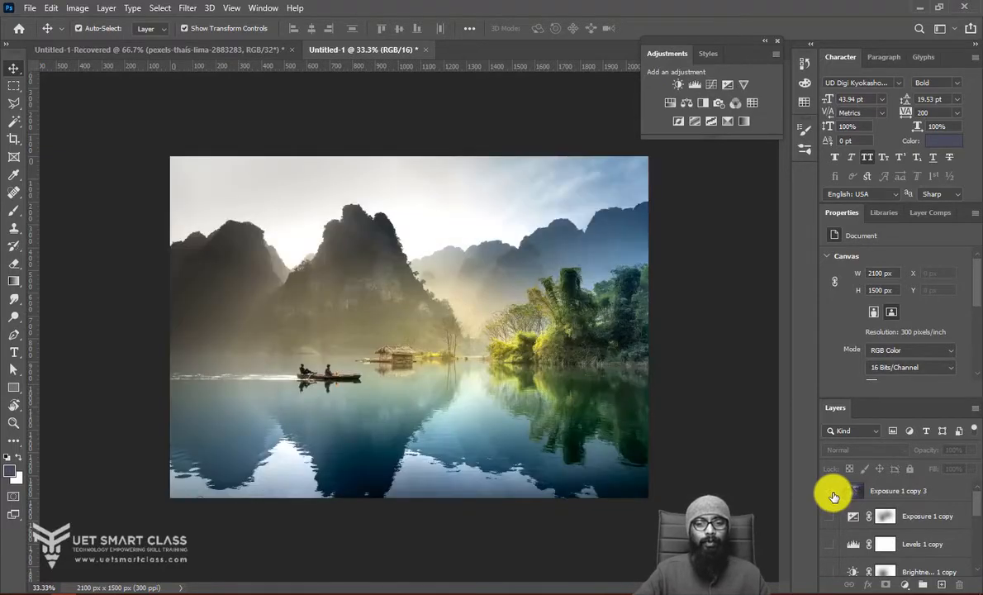
left_click(833, 494)
left_click(833, 494)
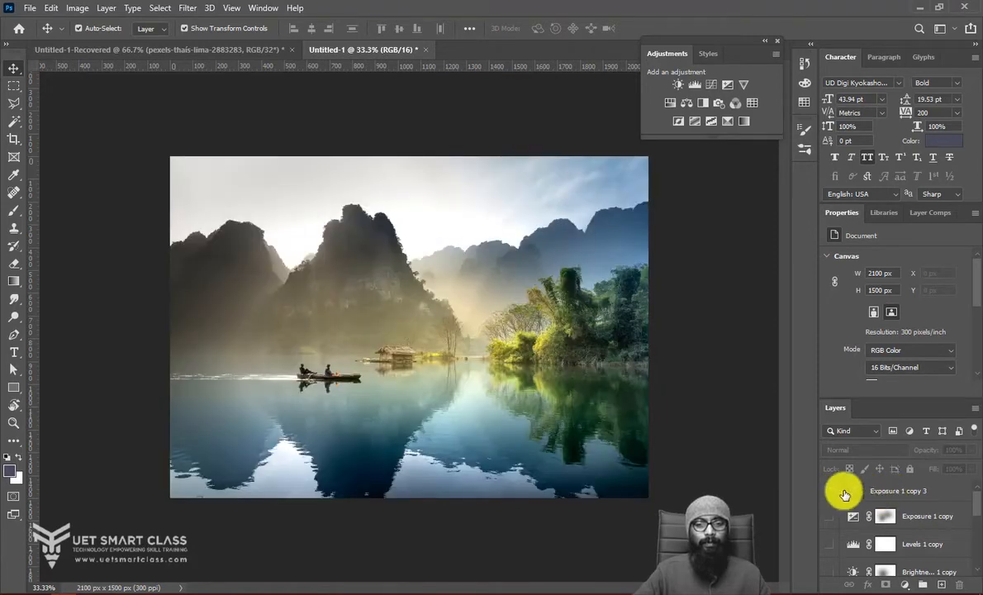
left_click(829, 491)
Delete the right part of the combined graded layer, about 989 px wide and full canvas height, and clear the selection
left_click(890, 497)
key("ctrl+t")
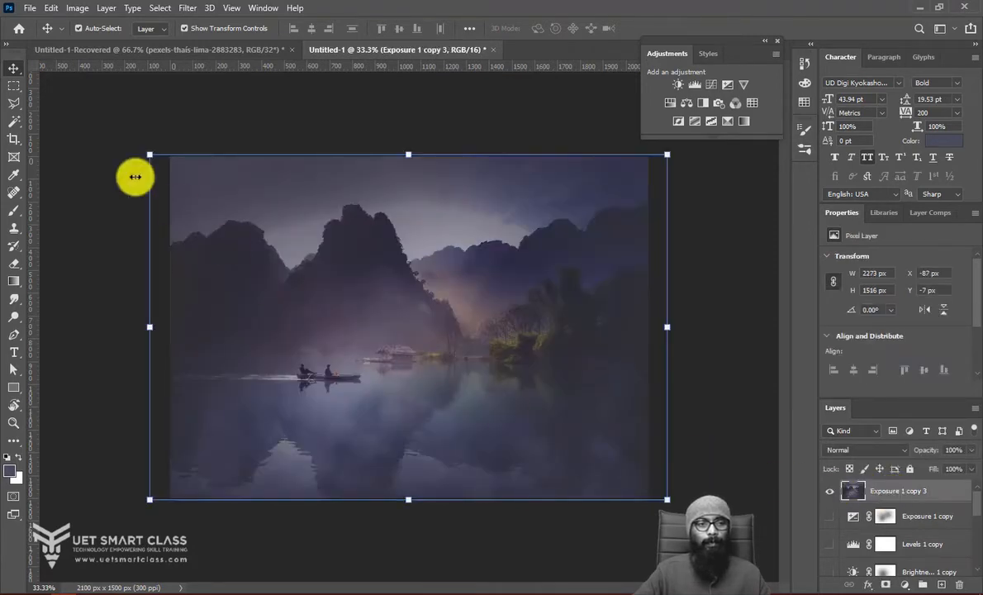
left_click(13, 85)
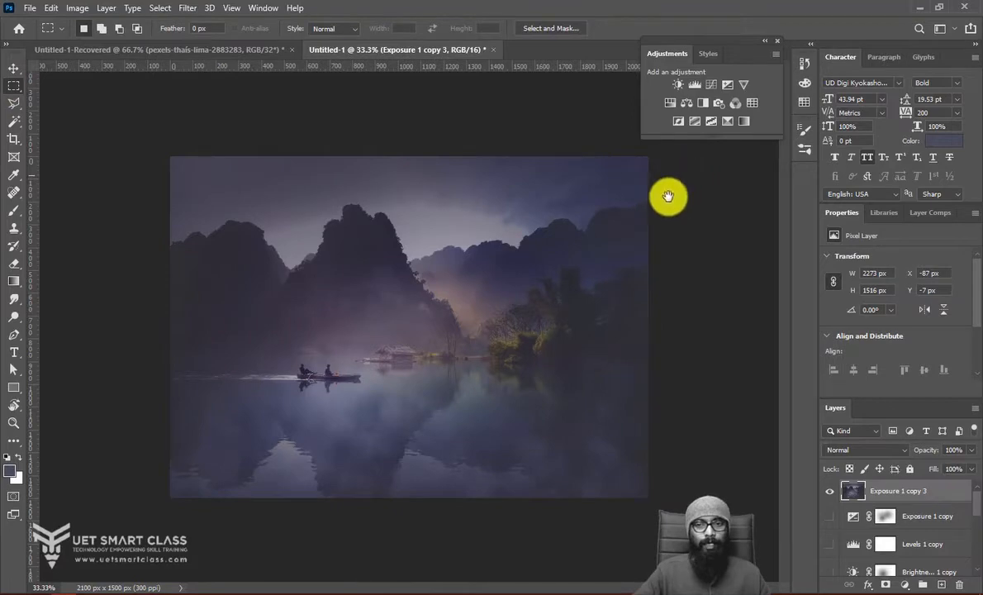
left_click_drag(674, 156, 424, 527)
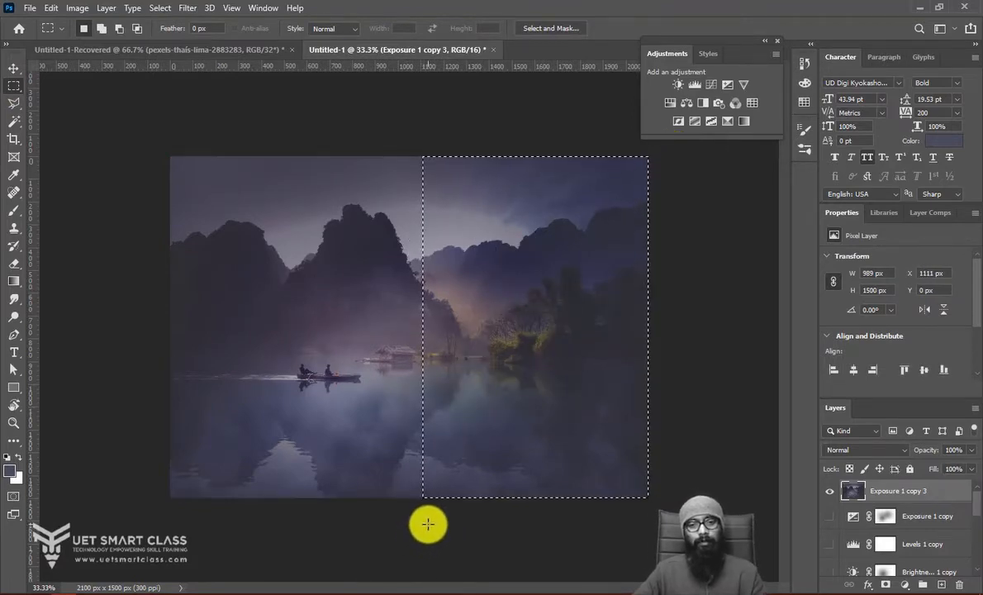
key("Delete")
key("ctrl+d")
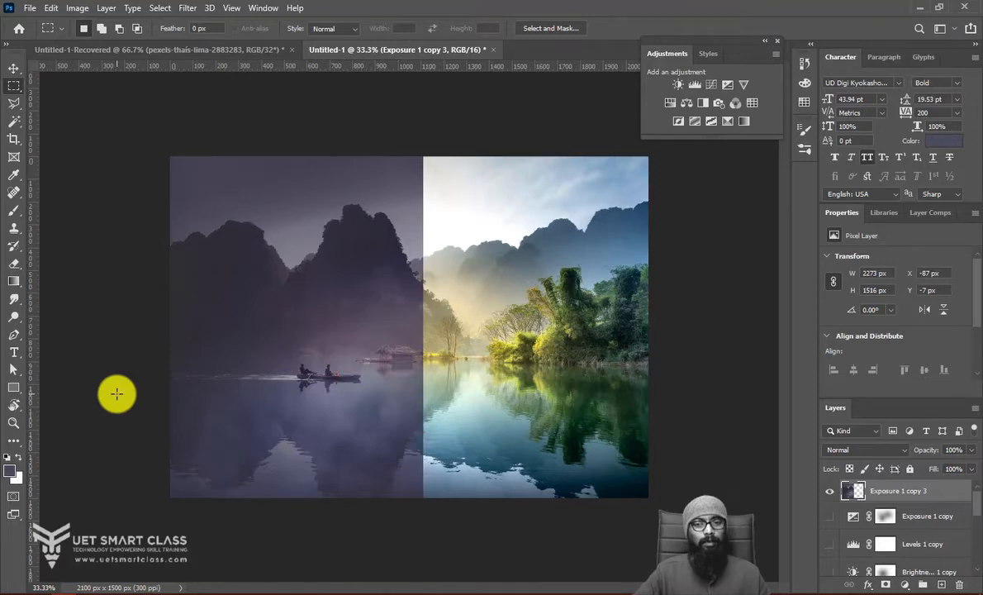
Undo the deletion on the combined graded layer and clear the selection
key("ctrl+shift+d")
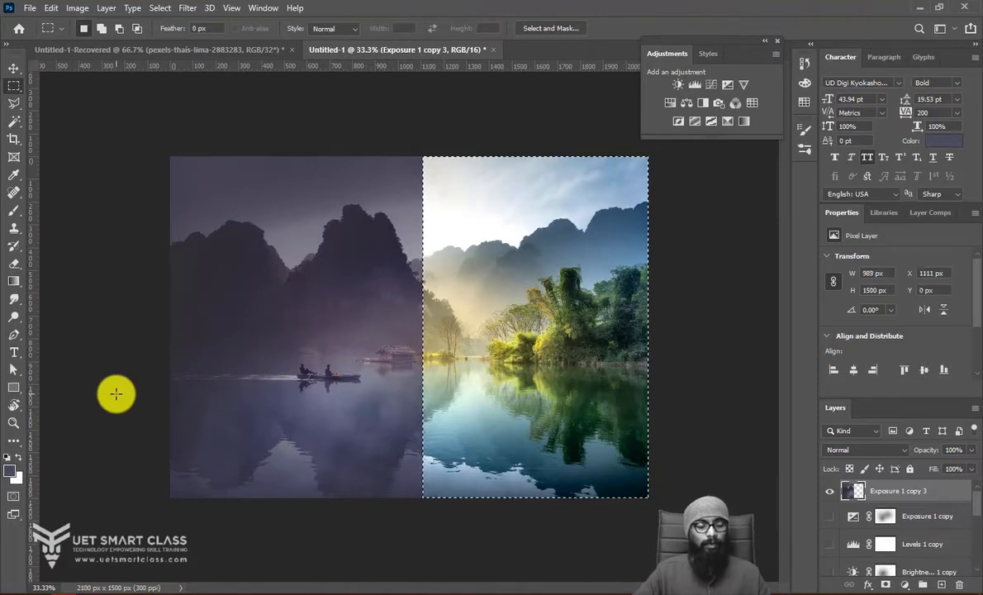
key("Delete")
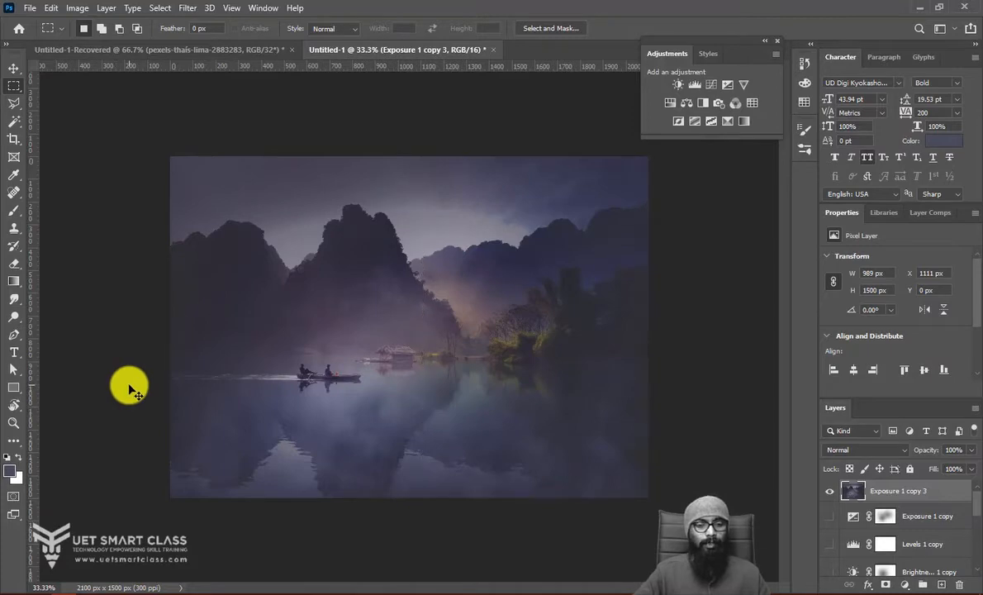
key("ctrl+d")
Examine the dark graded lake scene up close in full screen mode, and return to the standard view
key("f")
key("f")
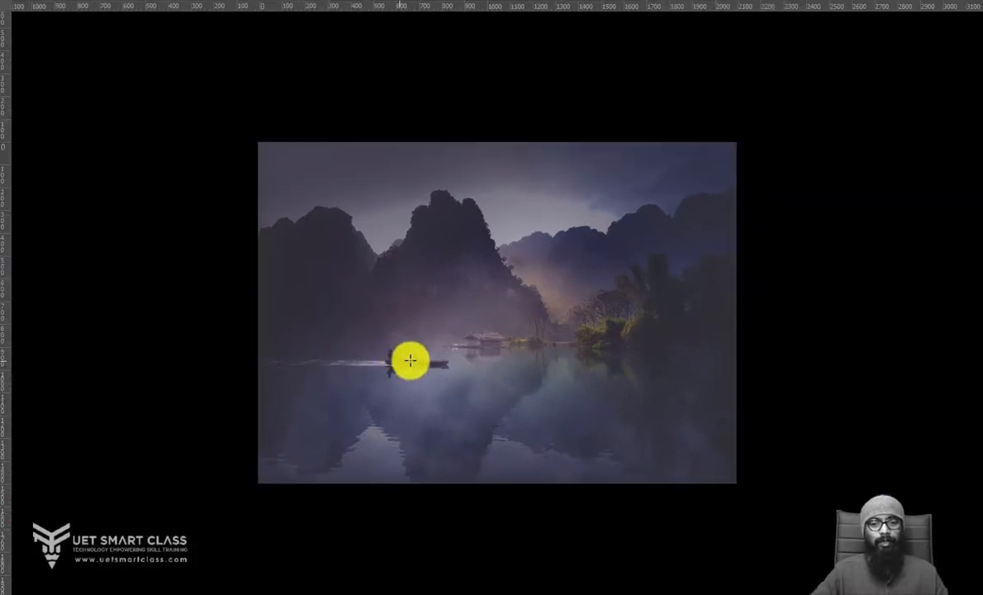
left_click_drag(309, 316, 343, 345)
left_click_drag(658, 334, 550, 323)
left_click_drag(484, 317, 494, 324)
left_click_drag(656, 314, 598, 314)
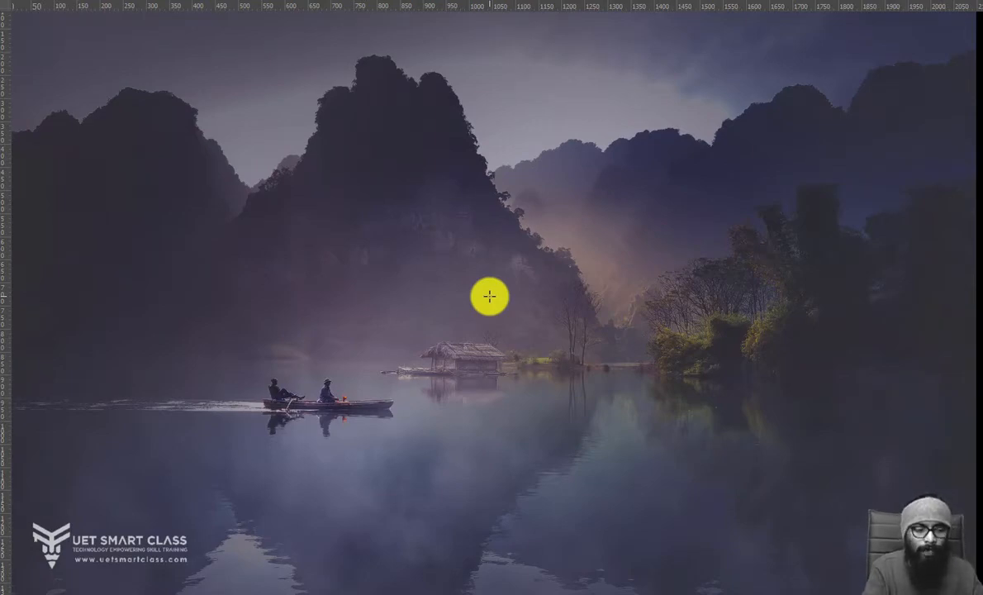
key("f")
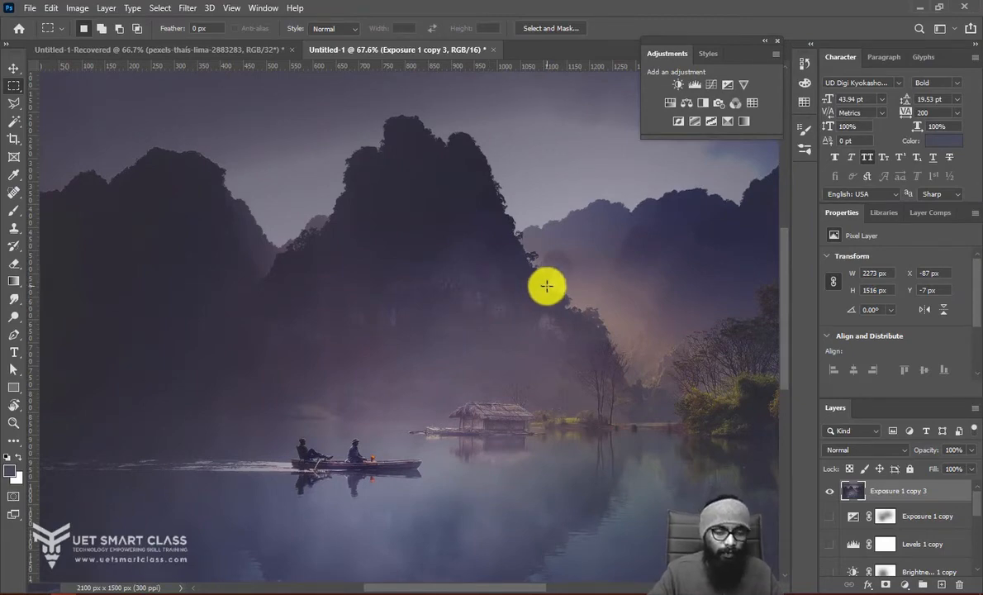
key("ctrl+minus")
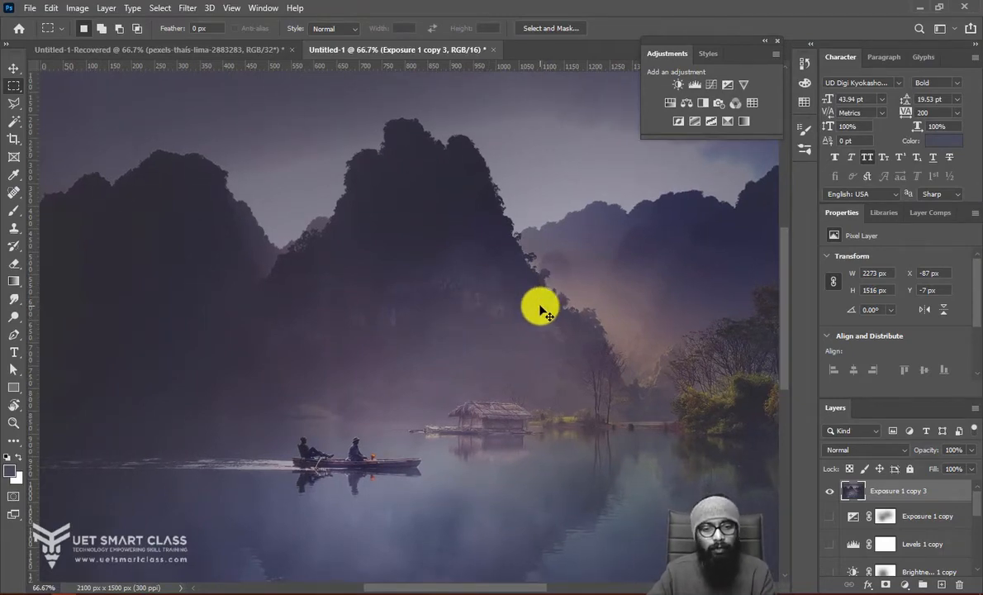
key("ctrl+minus")
key("ctrl+plus")
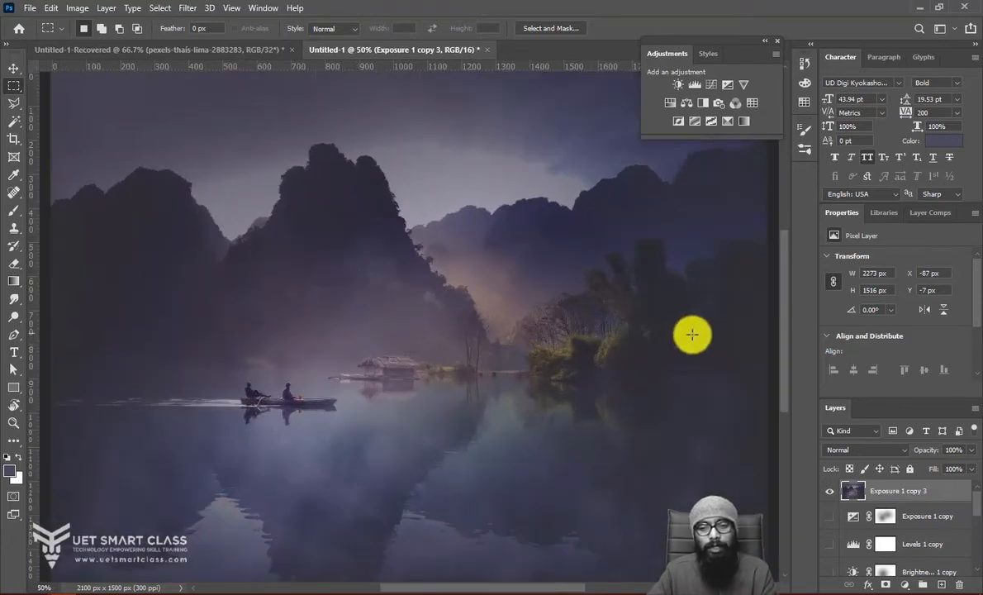
Hide the combined graded layer and delete all adjustment and fog layers between it and the original lake photo
left_click(829, 491)
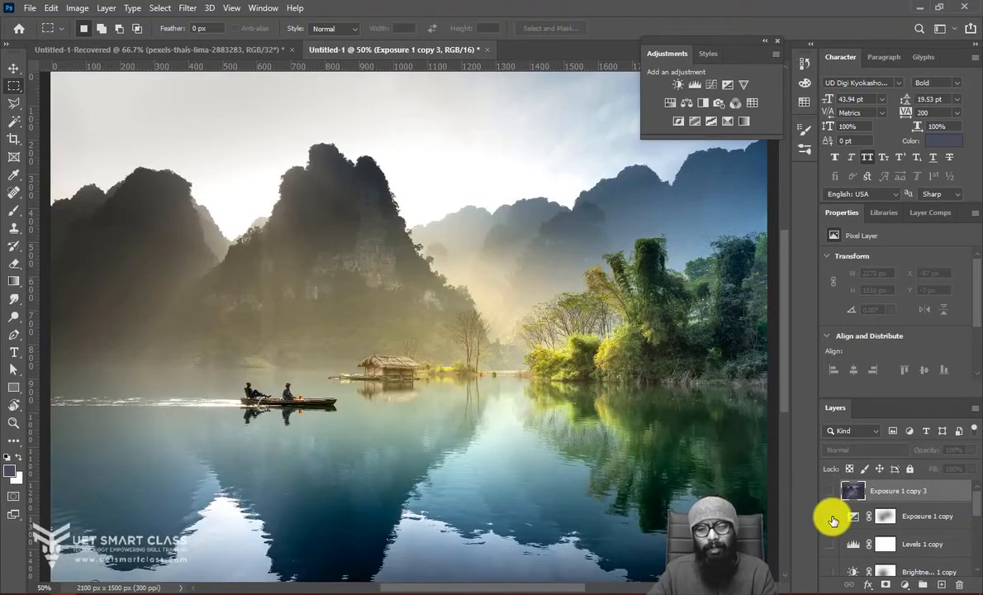
key("ctrl+minus")
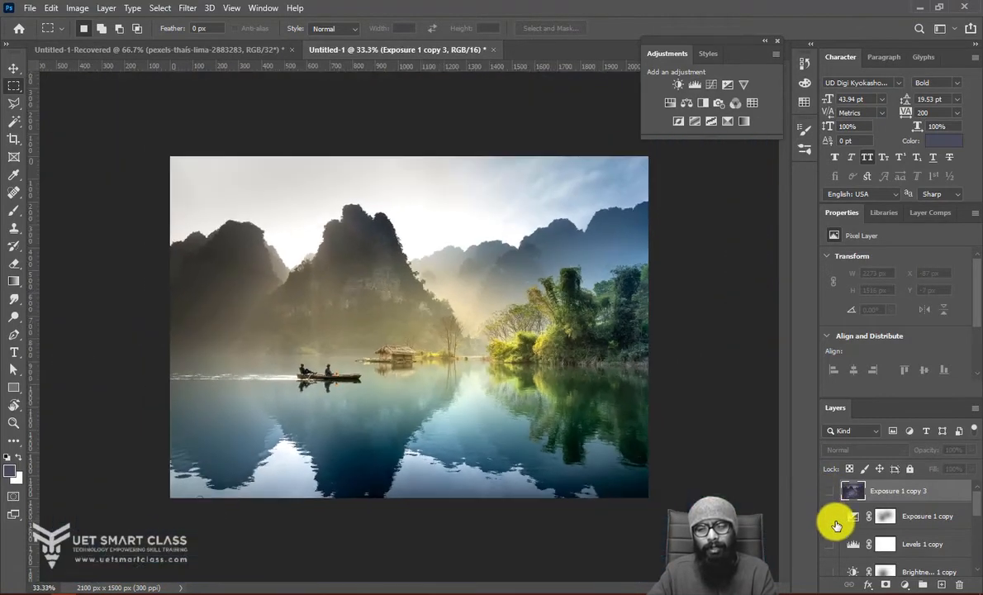
left_click(914, 518)
key("Delete")
key("Delete")
key("Delete")
key("Delete")
key("Delete")
key("Delete")
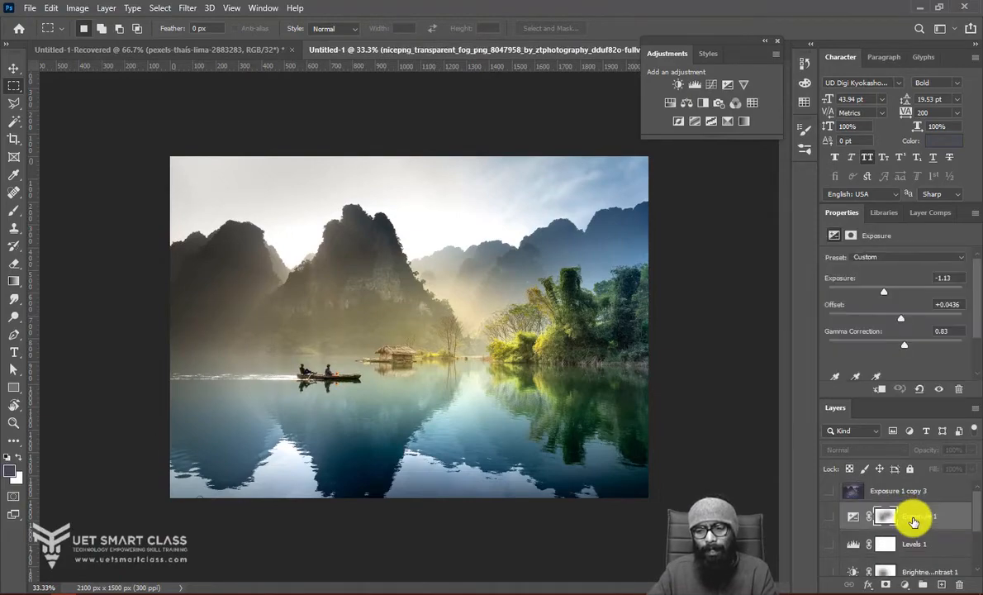
key("Delete")
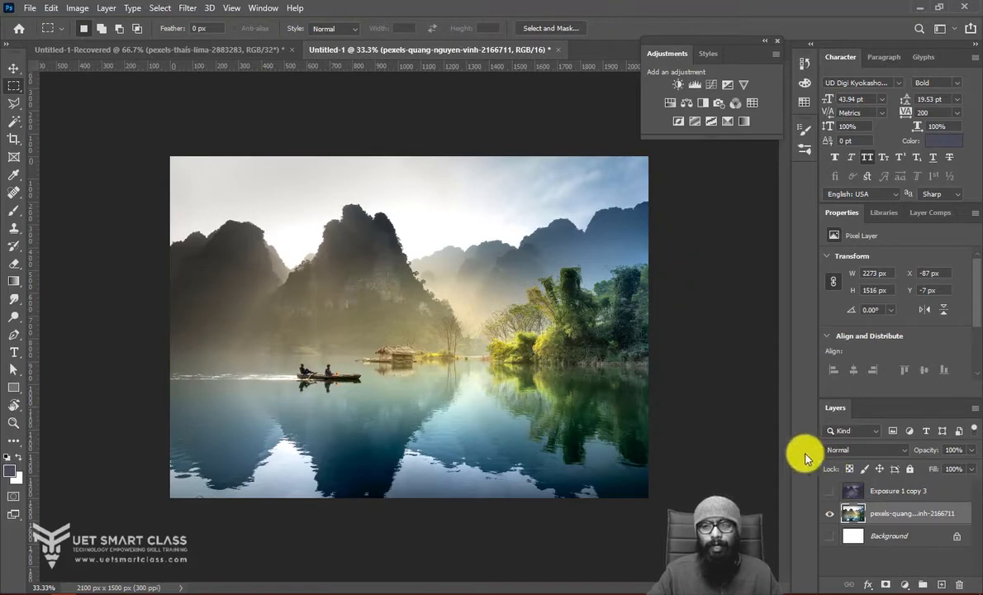
Add a Color Balance adjustment above the lake photo with midtones Cyan-Red +63, Magenta-Green +7 and Yellow-Blue -28
left_click(728, 86)
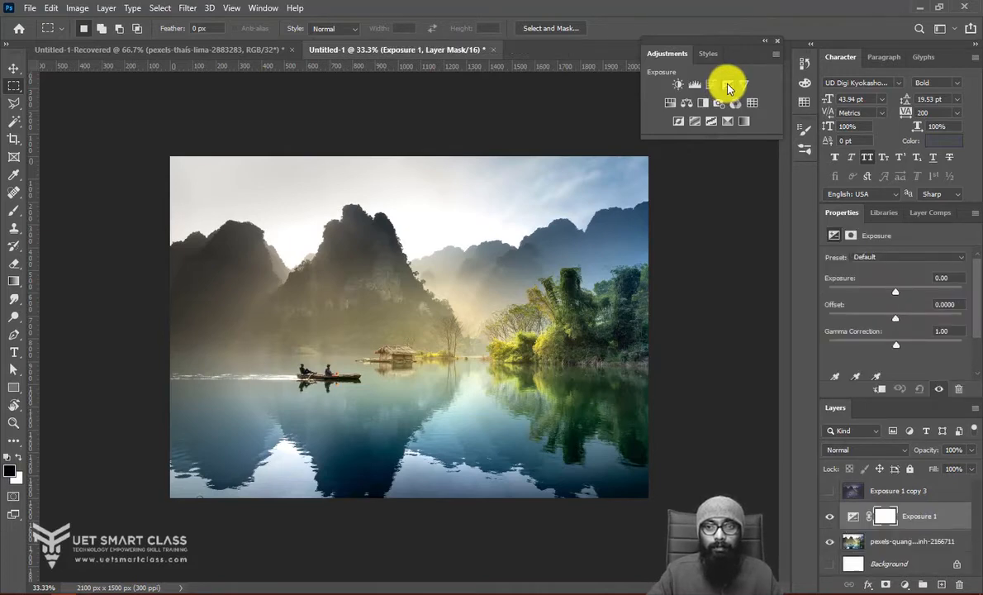
left_click(686, 102)
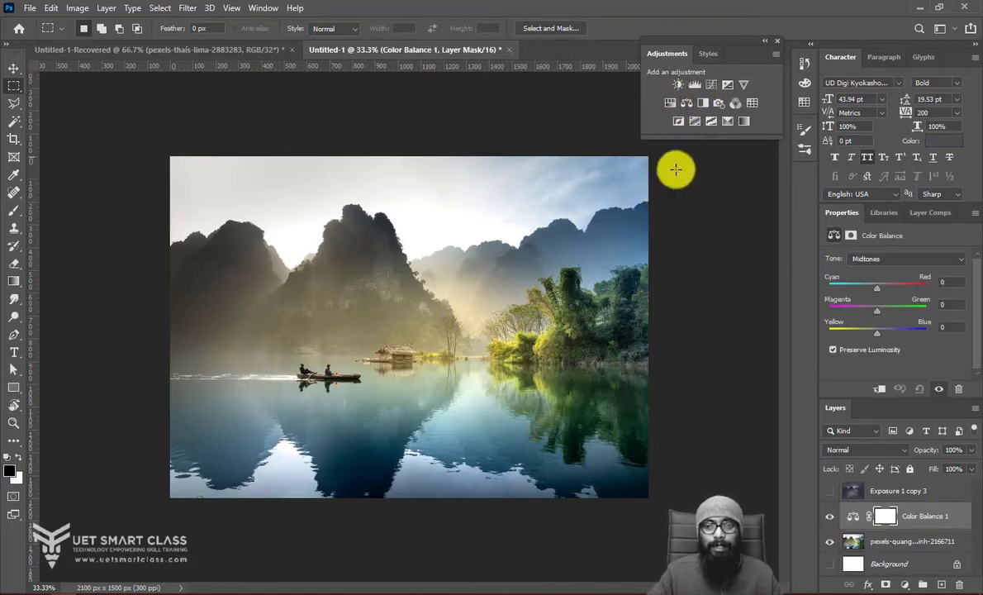
left_click_drag(876, 288, 865, 335)
left_click(880, 333)
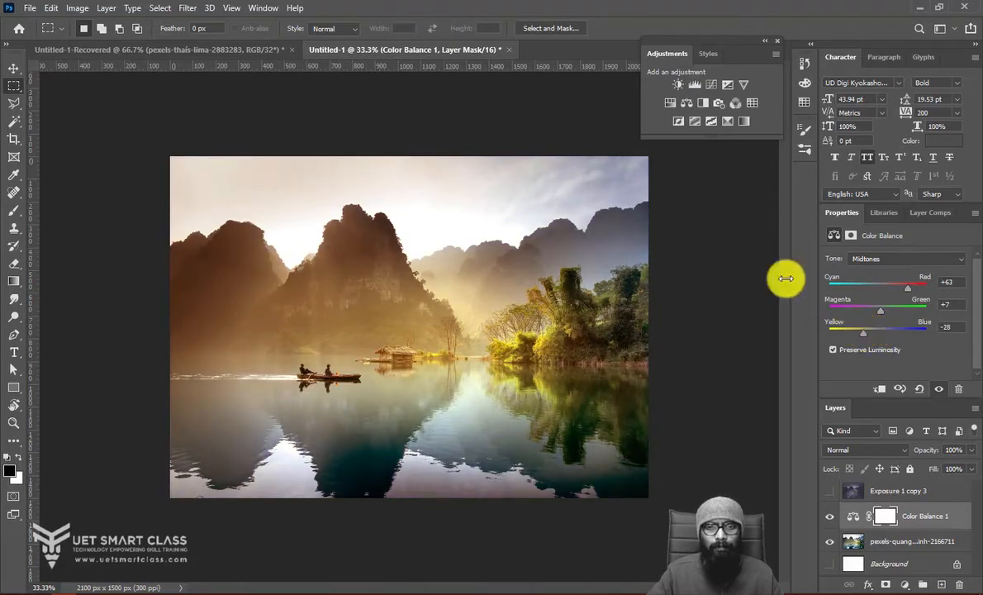
Add a Hue/Saturation adjustment above the Color Balance with Hue -3 and Saturation -10
left_click(670, 103)
left_click_drag(897, 341, 886, 316)
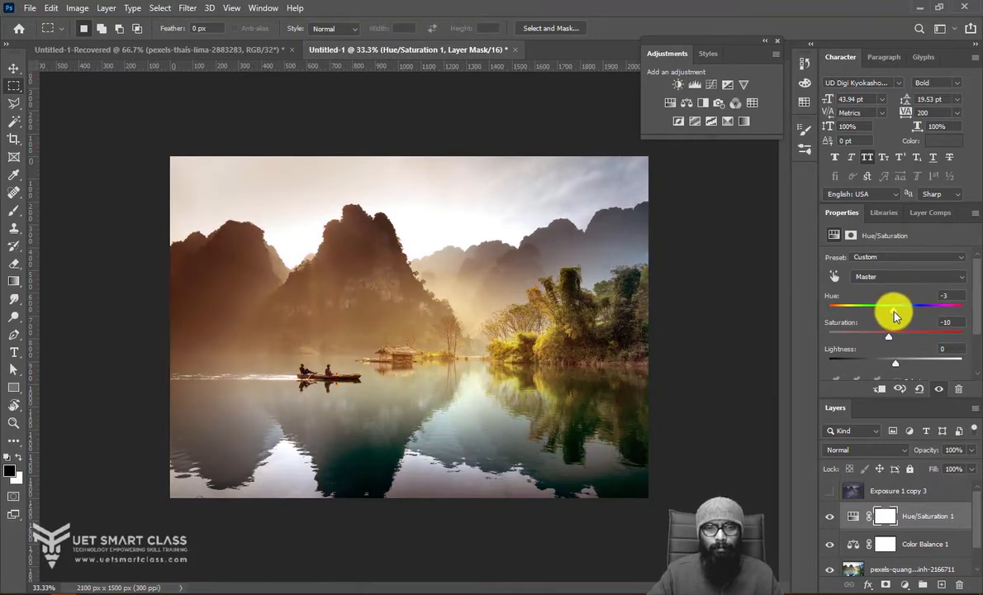
left_click(706, 102)
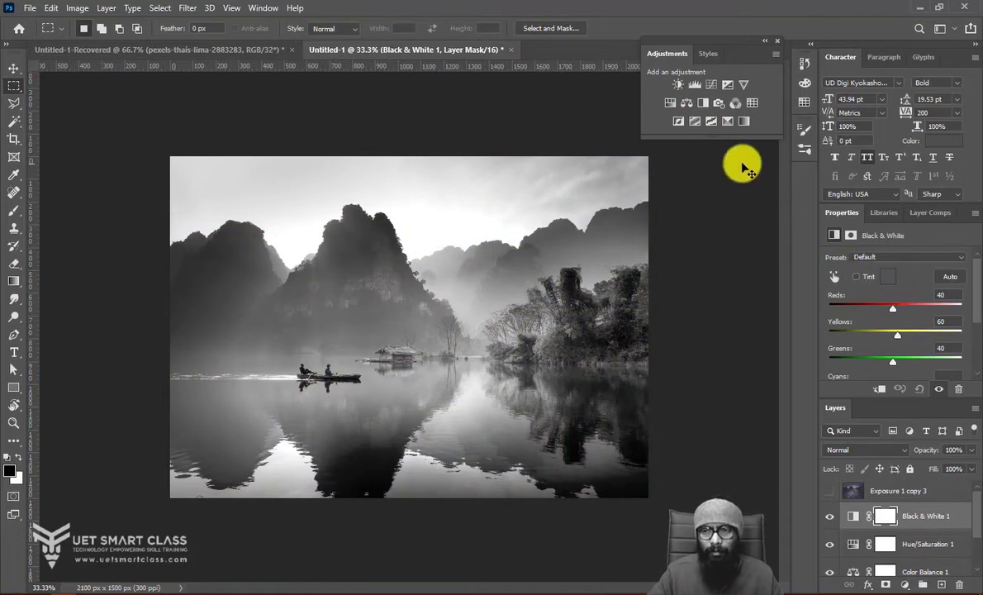
key("ctrl+z")
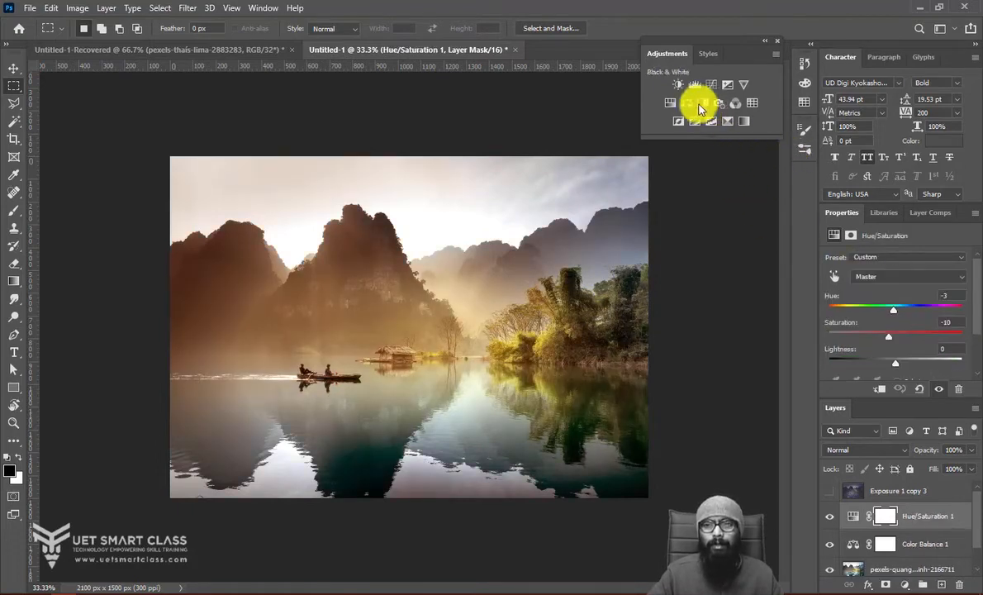
Add a Photo Filter adjustment with the custom orange-red color ff4e00 at 60% density
left_click(717, 106)
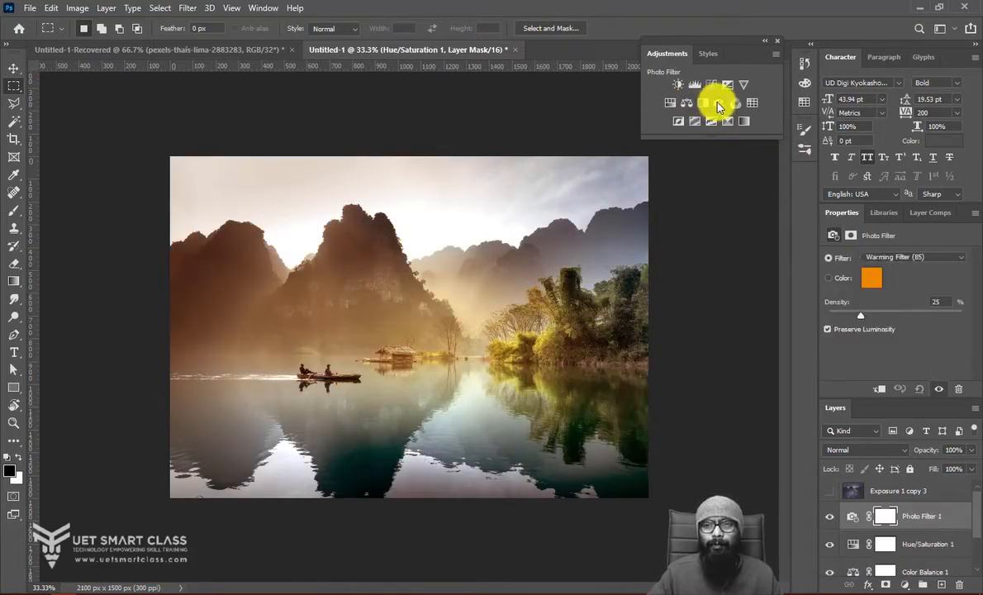
left_click(869, 279)
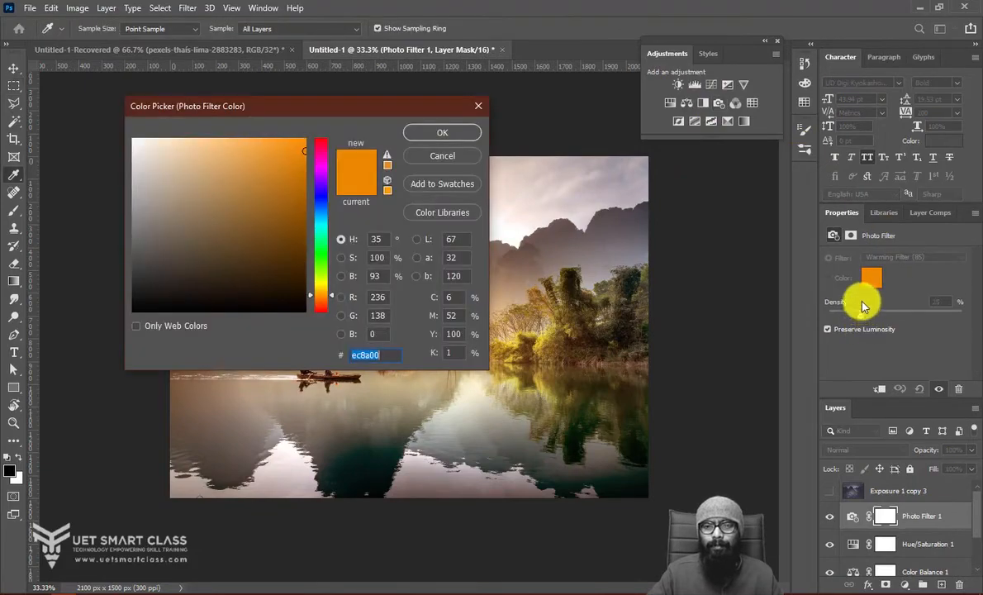
left_click_drag(304, 169, 324, 142)
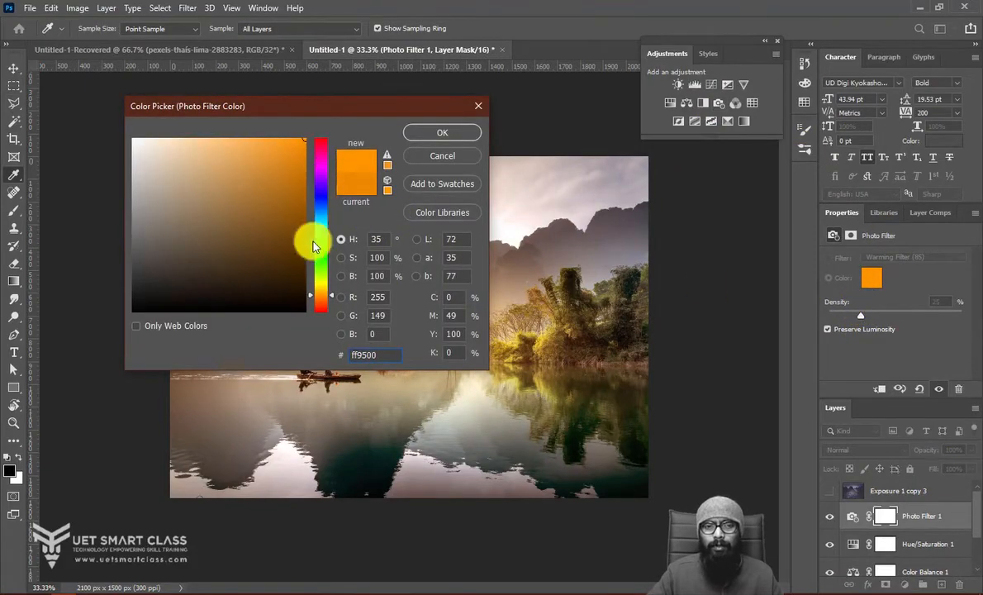
left_click(329, 301)
left_click(328, 304)
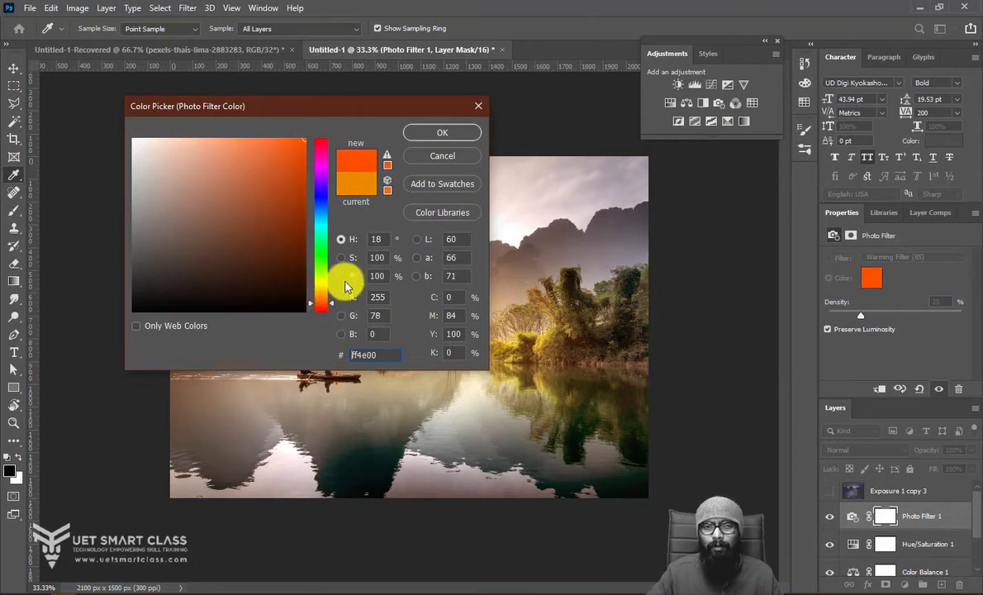
left_click(442, 133)
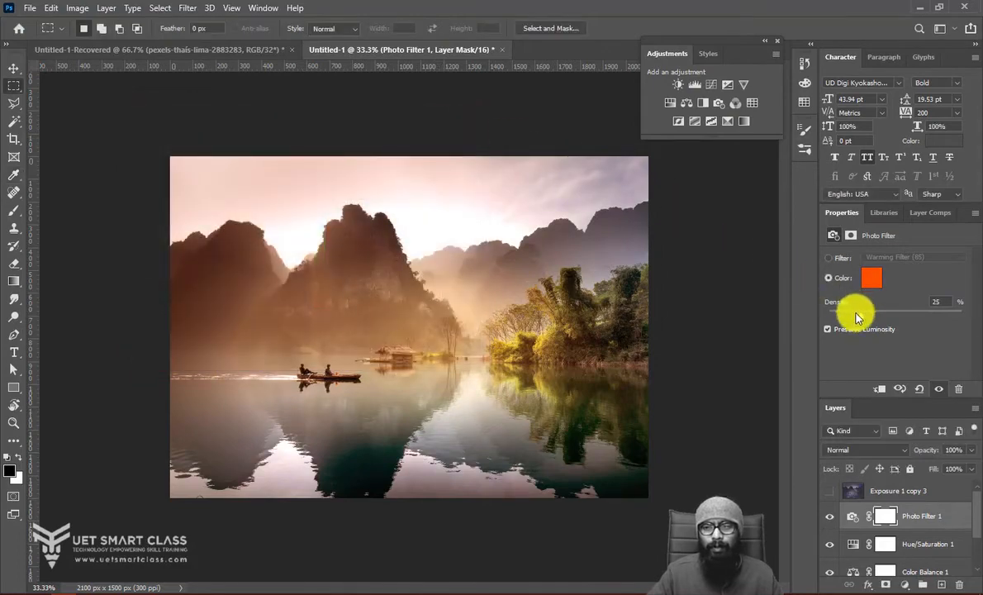
left_click_drag(855, 312, 898, 312)
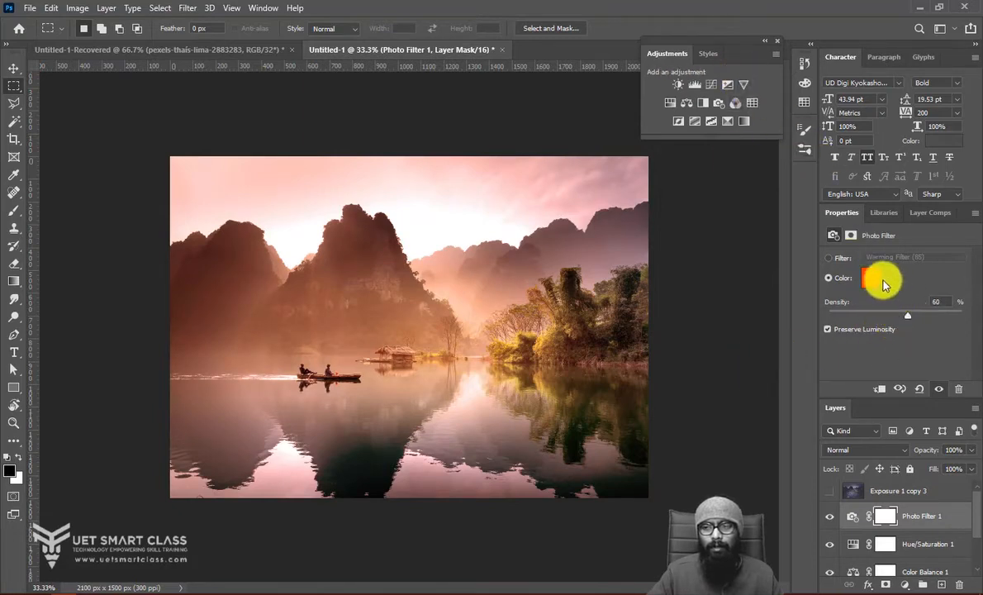
left_click(775, 41)
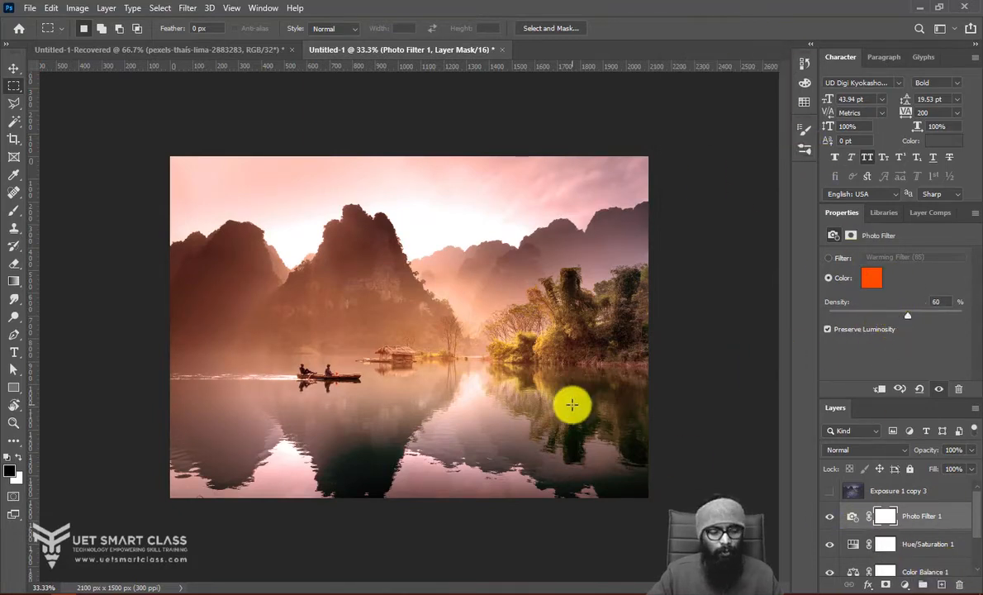
Paint the Photo Filter mask with a soft black 1100 px brush at 23% opacity to weaken the tint over the water
key("b")
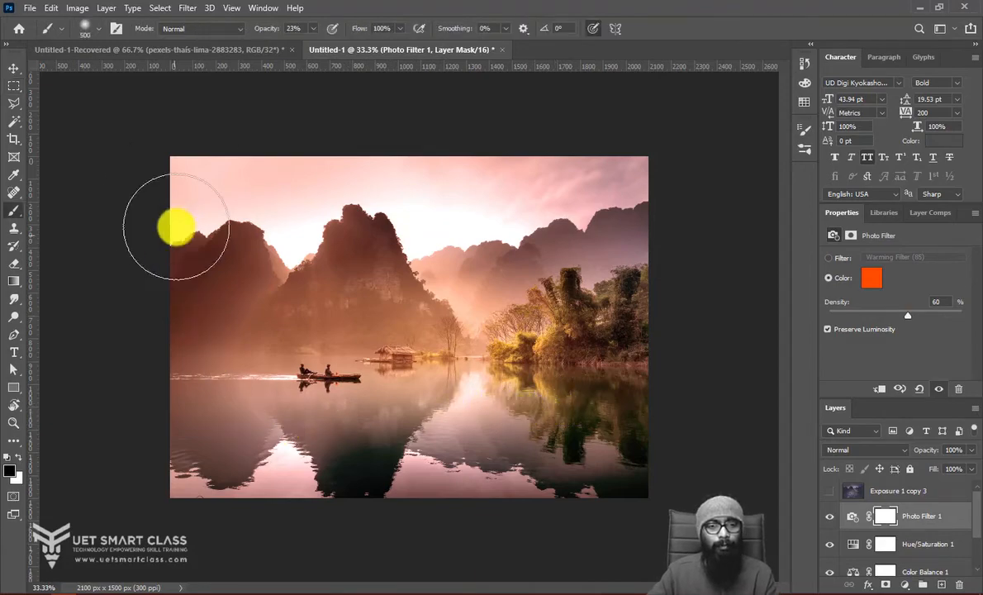
key("bracketright")
key("bracketright")
key("bracketright")
key("bracketright")
key("bracketright")
key("bracketright")
key("bracketright")
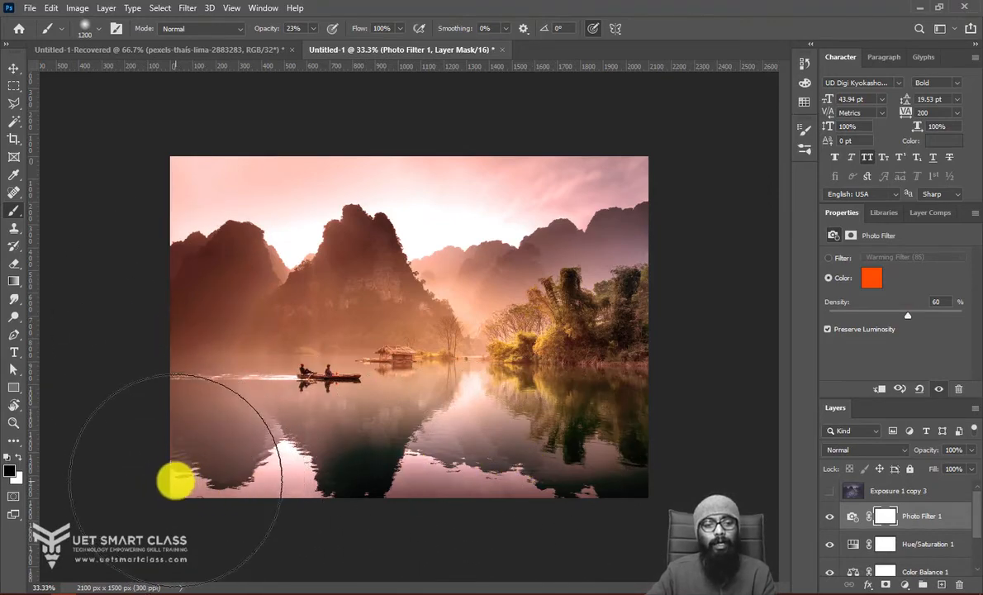
key("bracketleft")
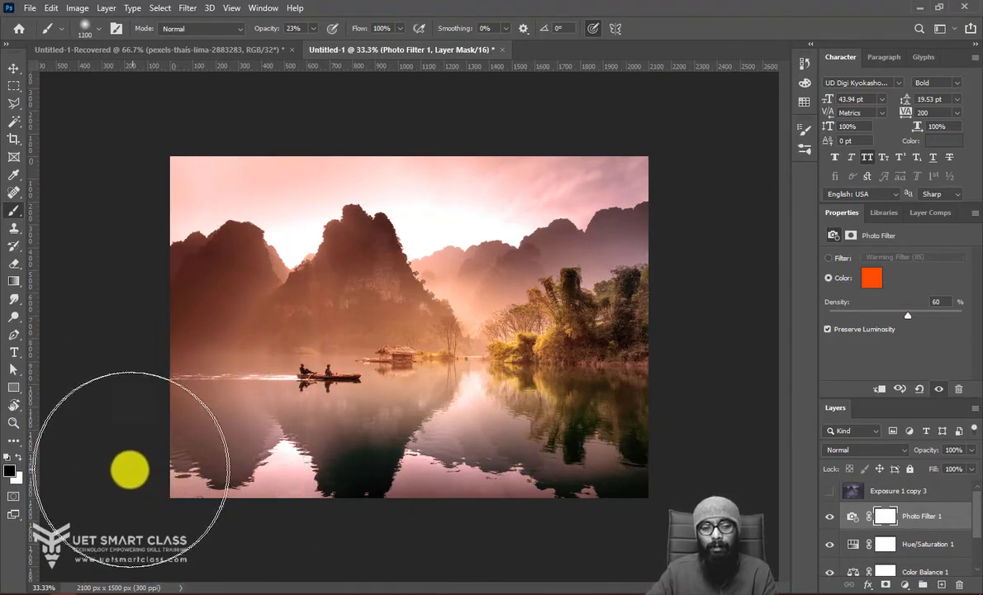
mouse_move(130, 470)
left_mouse_down()
mouse_move(699, 457)
mouse_move(160, 457)
mouse_move(160, 438)
mouse_move(669, 392)
mouse_move(144, 400)
mouse_move(723, 361)
mouse_move(492, 353)
mouse_move(151, 369)
mouse_move(221, 347)
mouse_move(650, 333)
mouse_move(851, 412)
mouse_move(435, 553)
mouse_move(350, 449)
mouse_move(766, 451)
mouse_move(772, 481)
mouse_move(664, 427)
mouse_move(630, 364)
mouse_move(777, 358)
mouse_move(855, 155)
left_mouse_up()
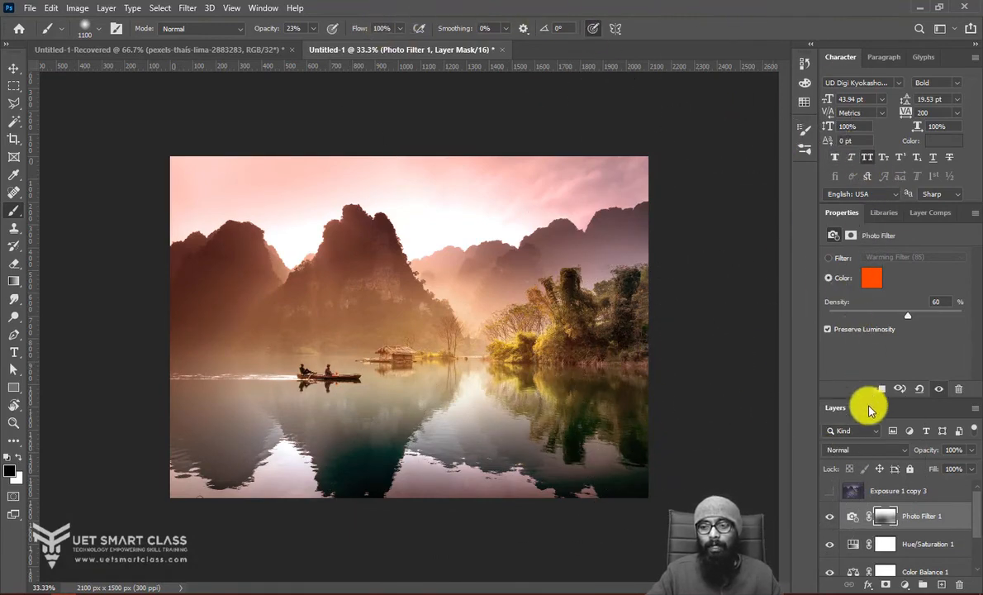
Add an Exposure adjustment above the Photo Filter with Exposure +0.17, Offset +0.0538 and Gamma Correction 0.85
left_click(262, 8)
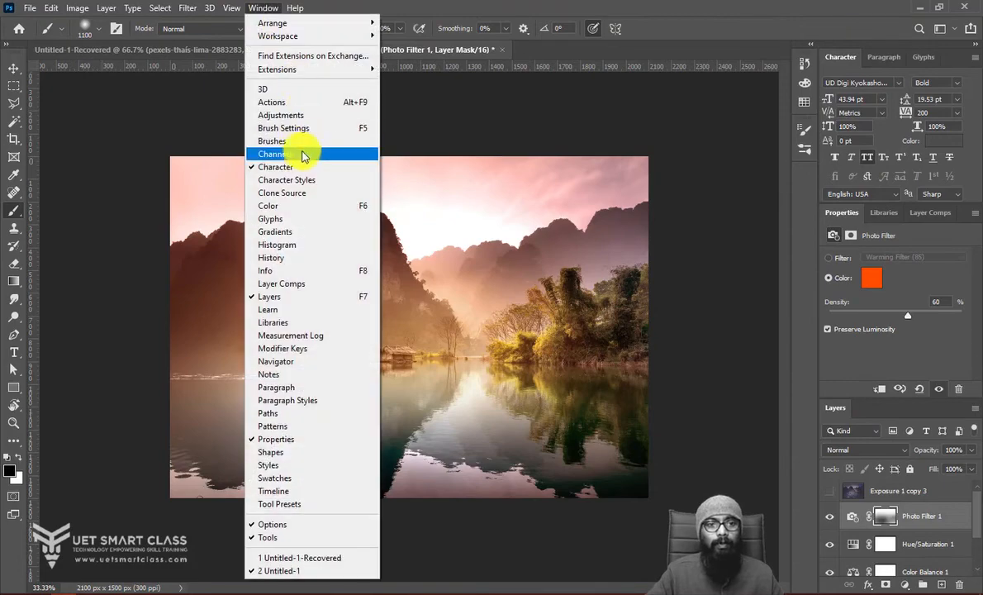
left_click(289, 115)
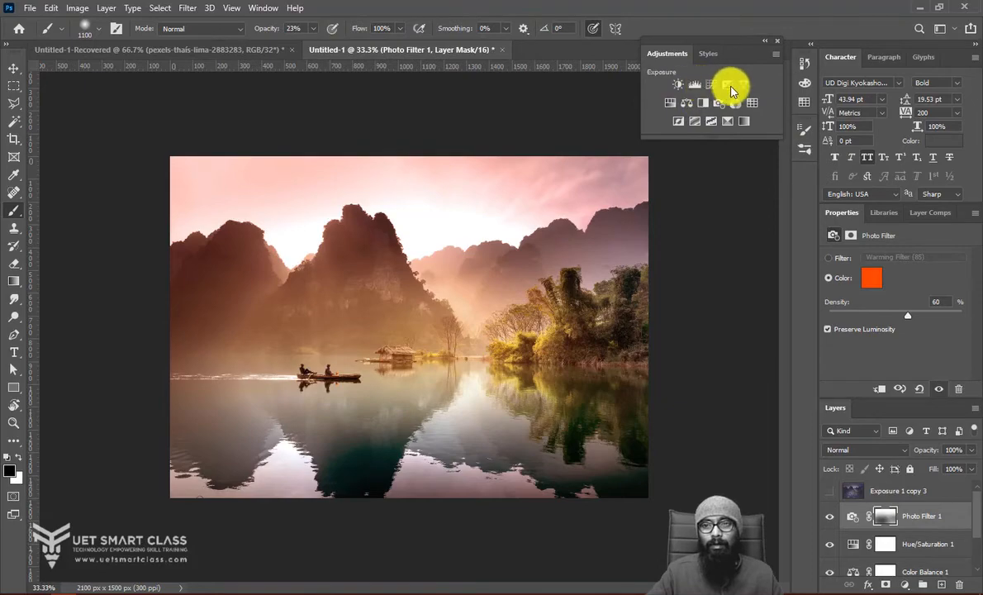
left_click(727, 85)
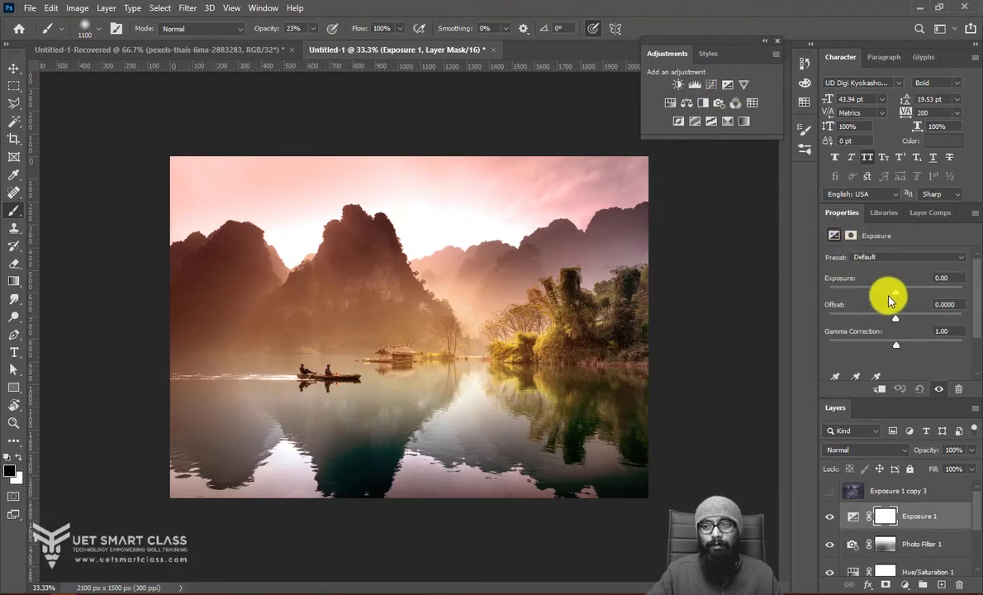
left_click_drag(895, 290, 898, 293)
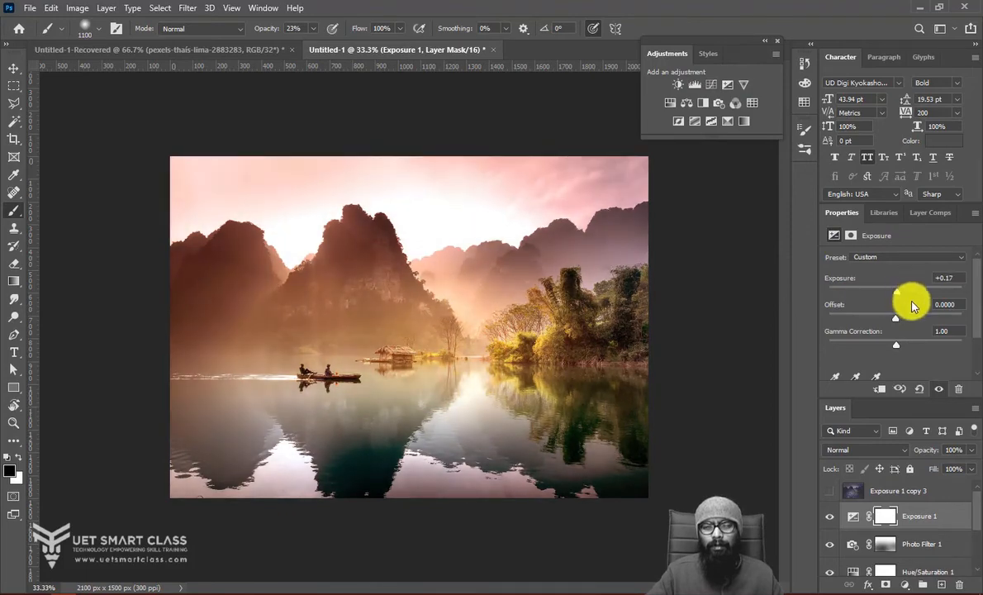
mouse_move(900, 321)
left_mouse_down()
mouse_move(897, 344)
mouse_move(908, 343)
mouse_move(901, 336)
left_mouse_up()
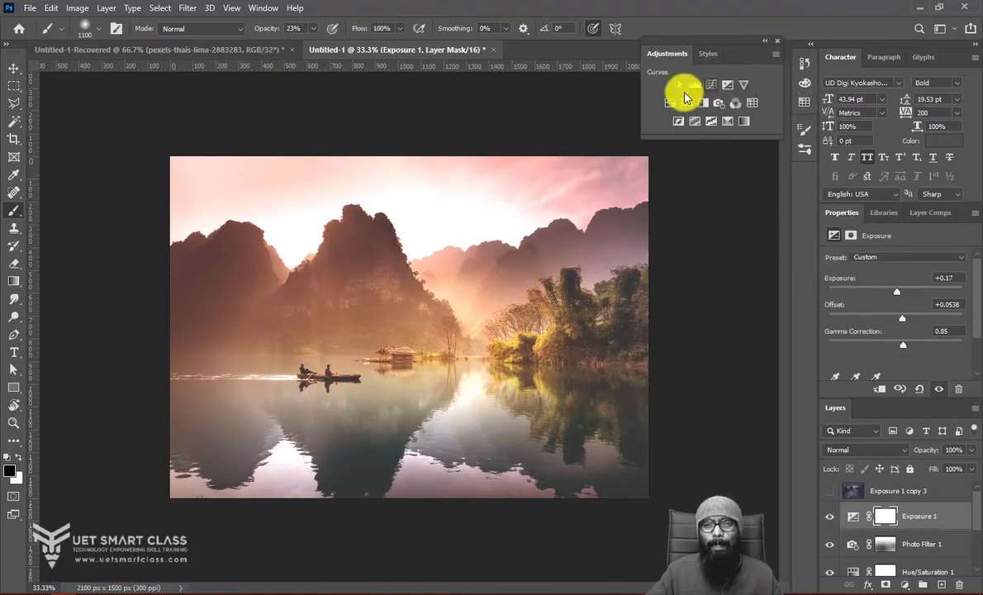
Add a Vibrance adjustment with Vibrance -3 and Saturation +13, and softly mask it over the right side of the photo
left_click(744, 86)
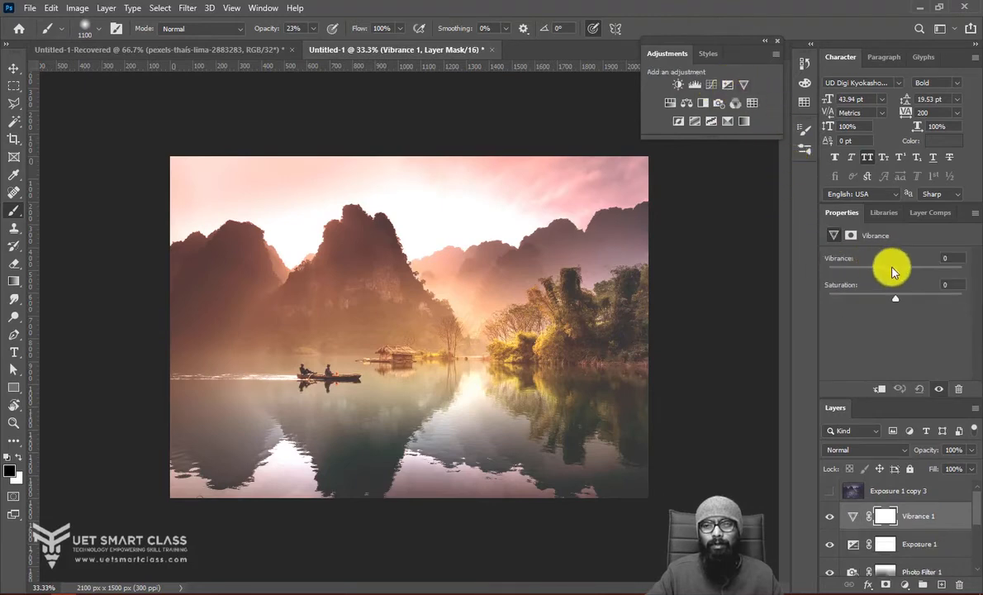
left_click_drag(893, 275, 904, 299)
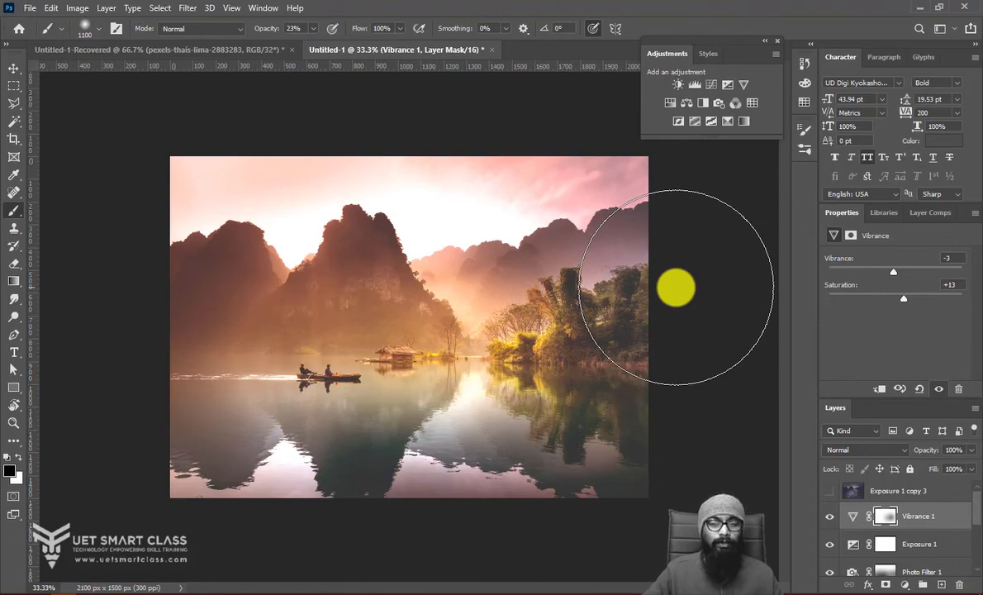
left_click(13, 66)
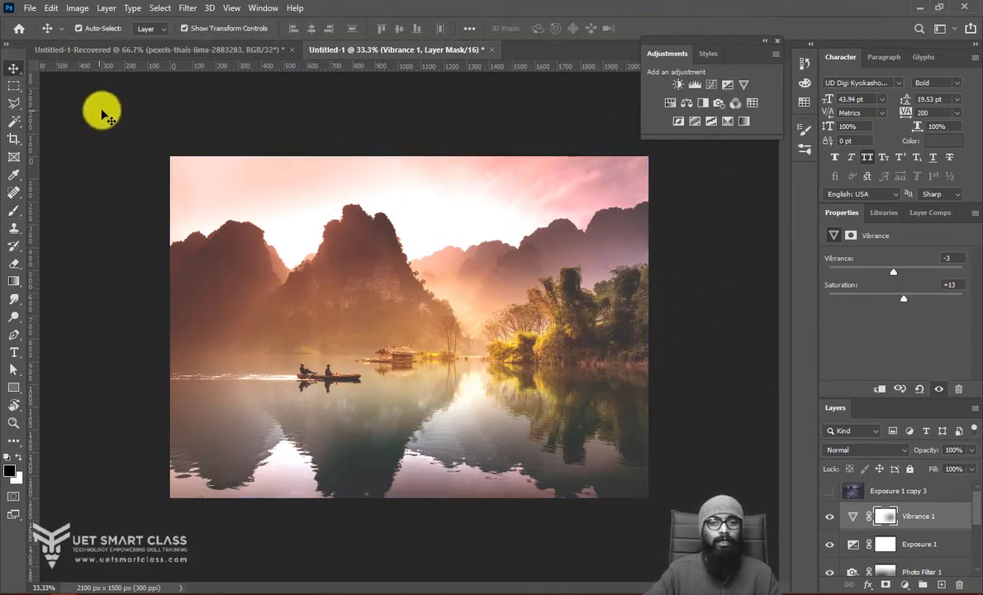
left_click(680, 308)
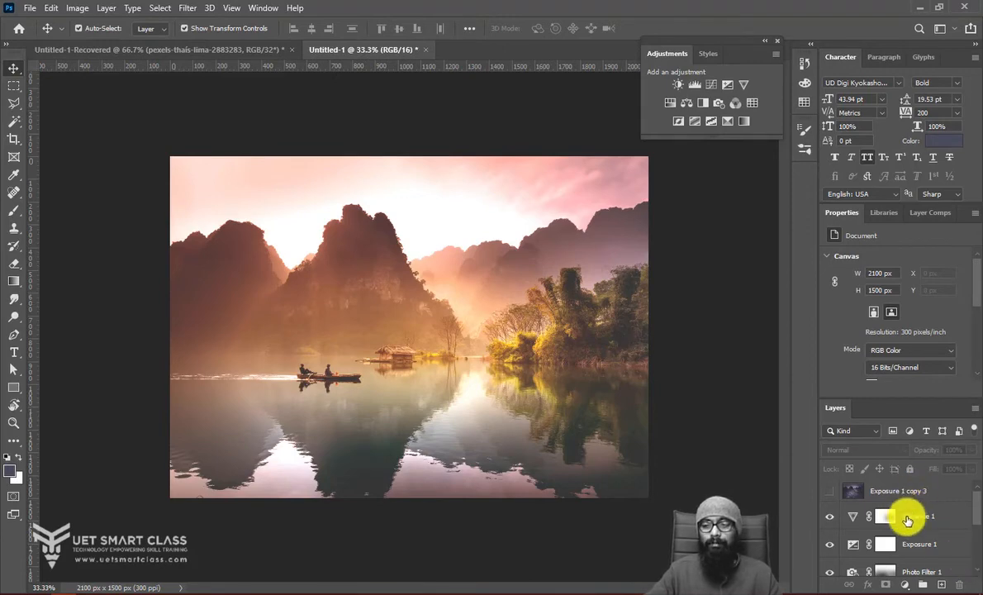
Duplicate the layers from Vibrance 1 down to the lake photo, convert the copies to one smart object and rasterize it
left_click(907, 521)
scroll(910, 515, "down", 3)
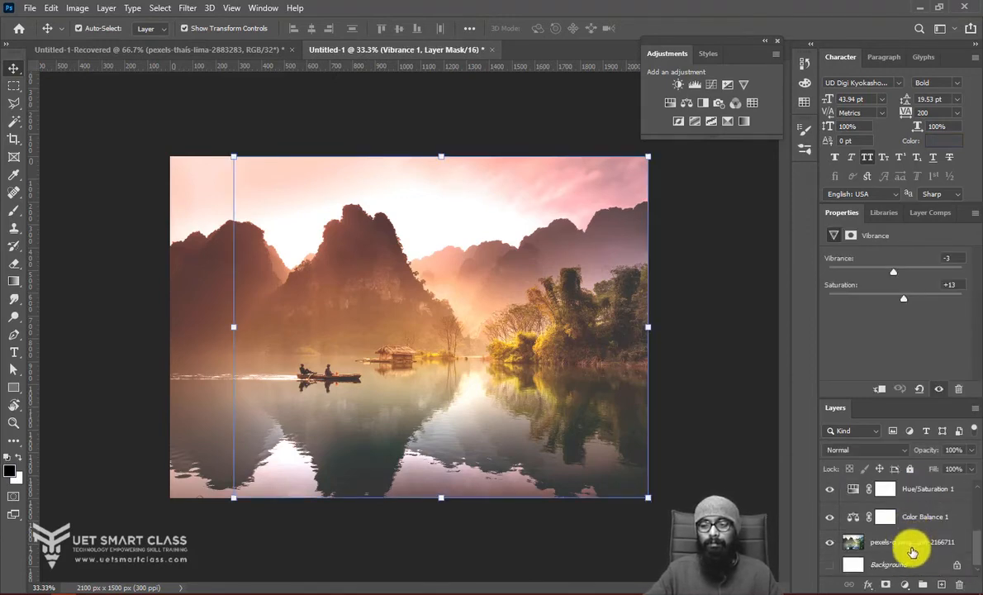
left_click(912, 547)
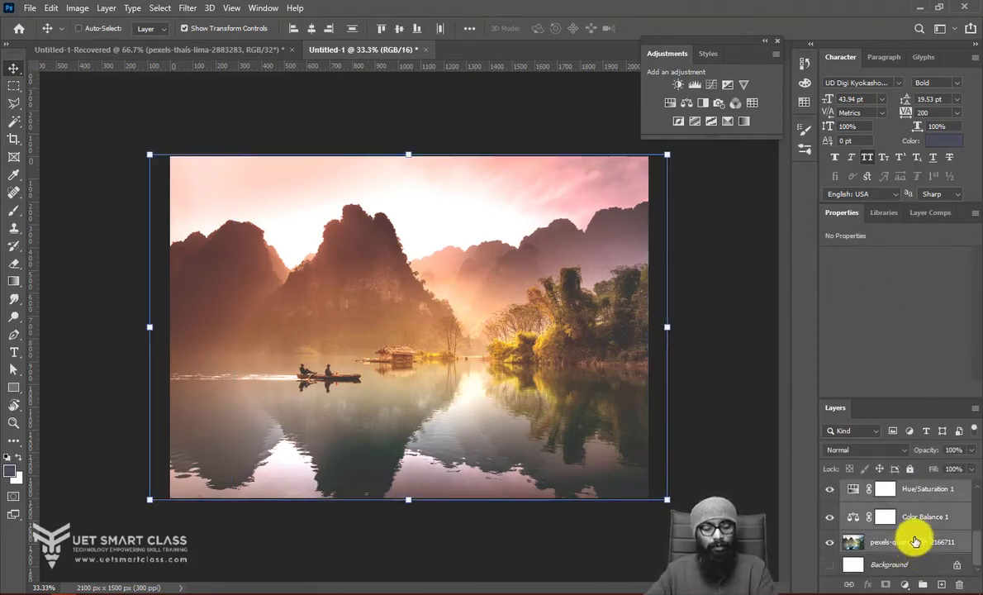
scroll(917, 536, "up", 5)
right_click(927, 494)
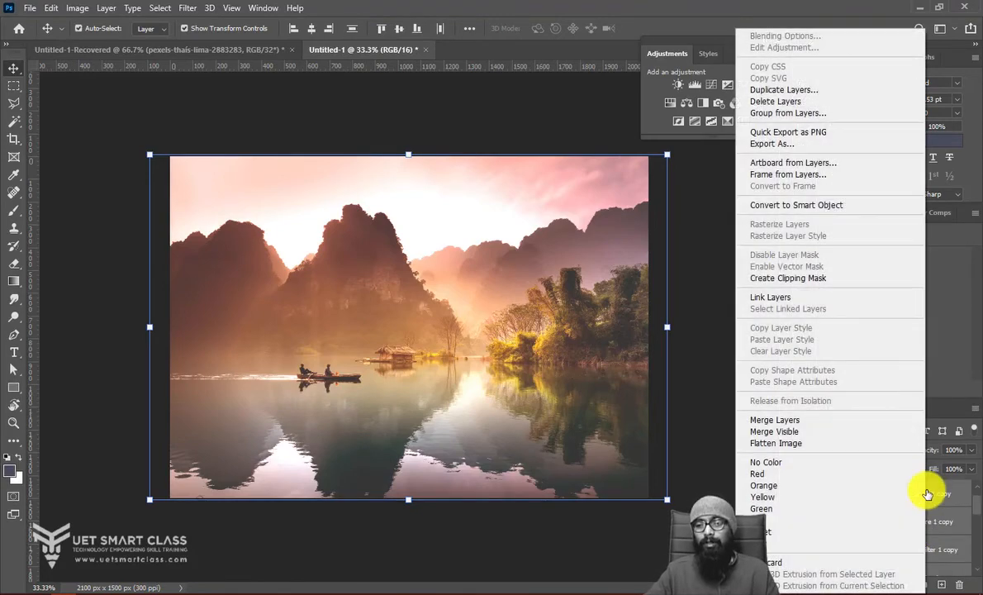
left_click(789, 206)
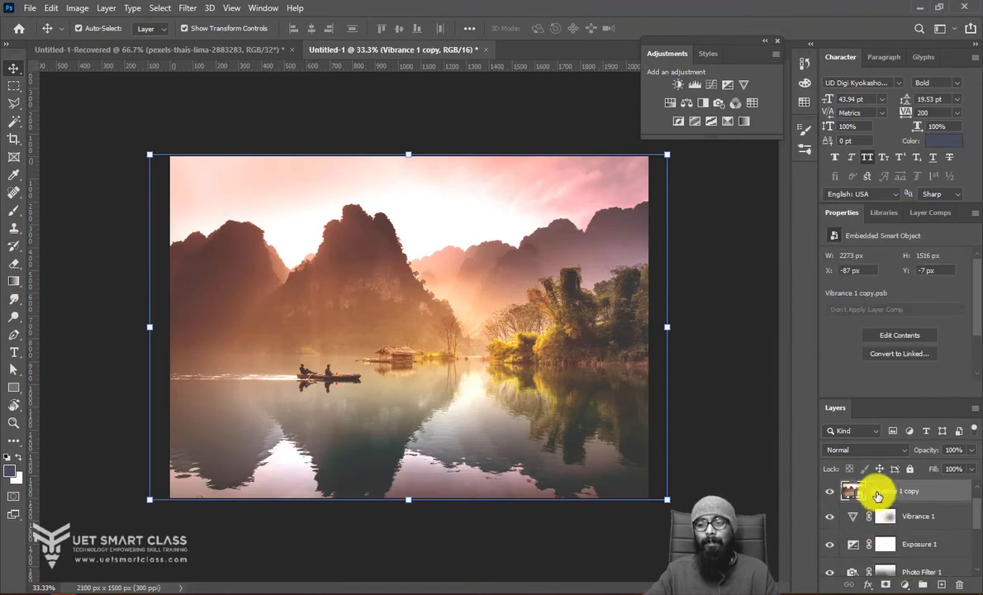
right_click(877, 496)
left_click(682, 255)
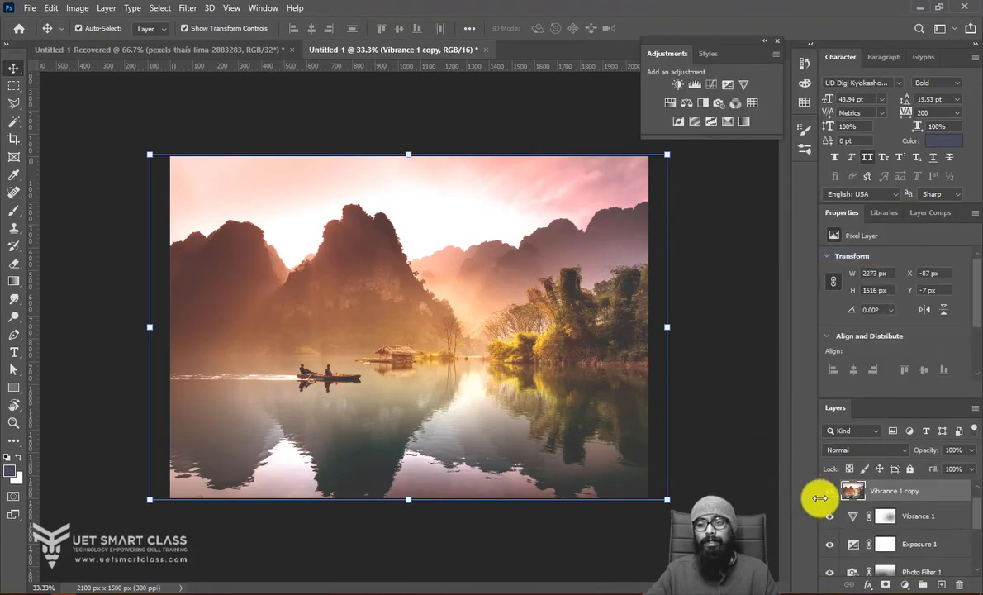
Hide the original adjustment layers from Vibrance 1 to Color Balance 1, leaving the lake photo layer visible
left_click_drag(829, 518, 836, 549)
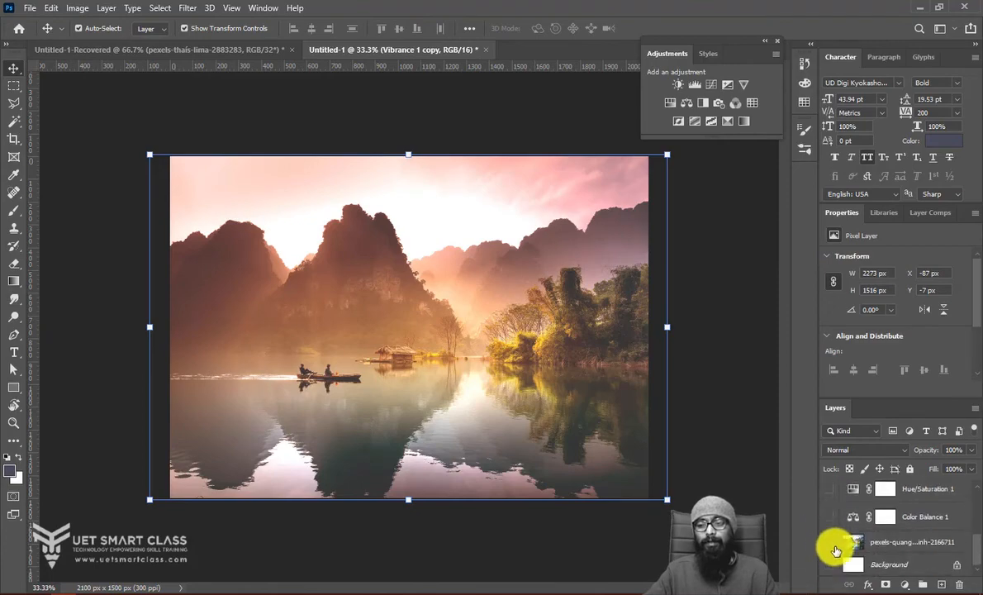
left_click(830, 542)
left_click(687, 279)
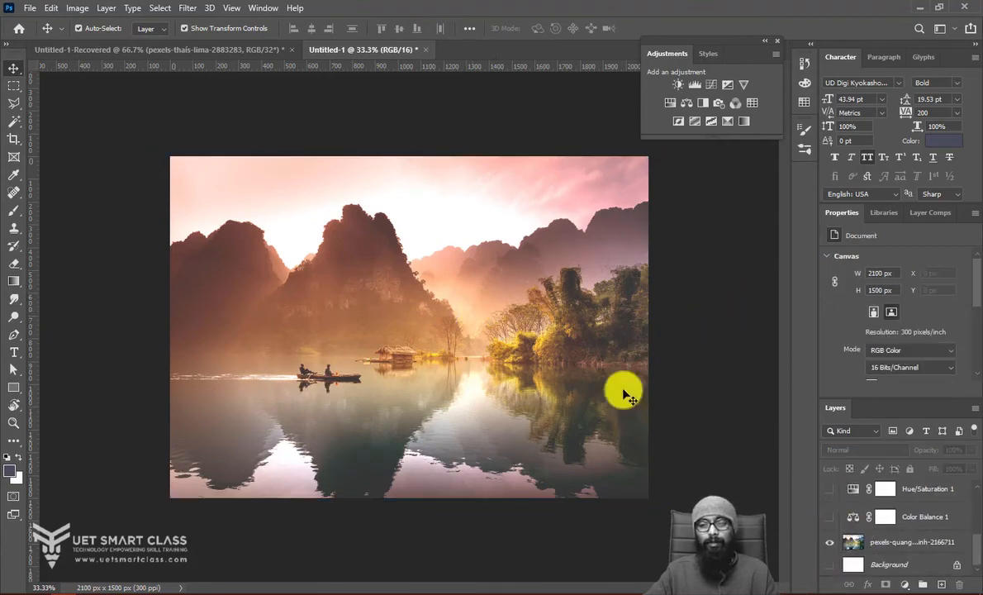
Toggle the combined dark blue and warm sunset layers to compare both grades with the original lake photo
scroll(845, 537, "up", 5)
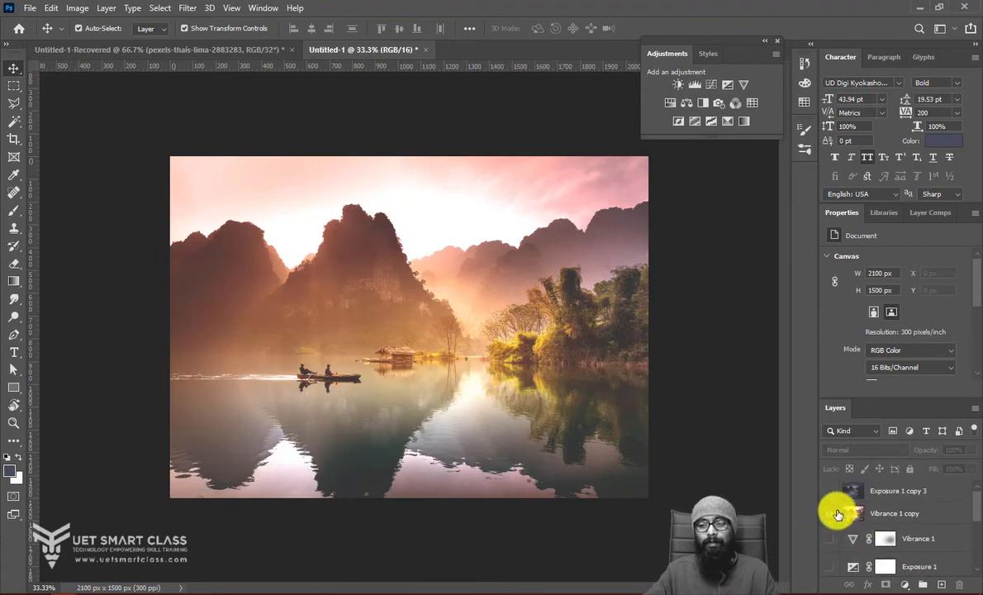
left_click(830, 490)
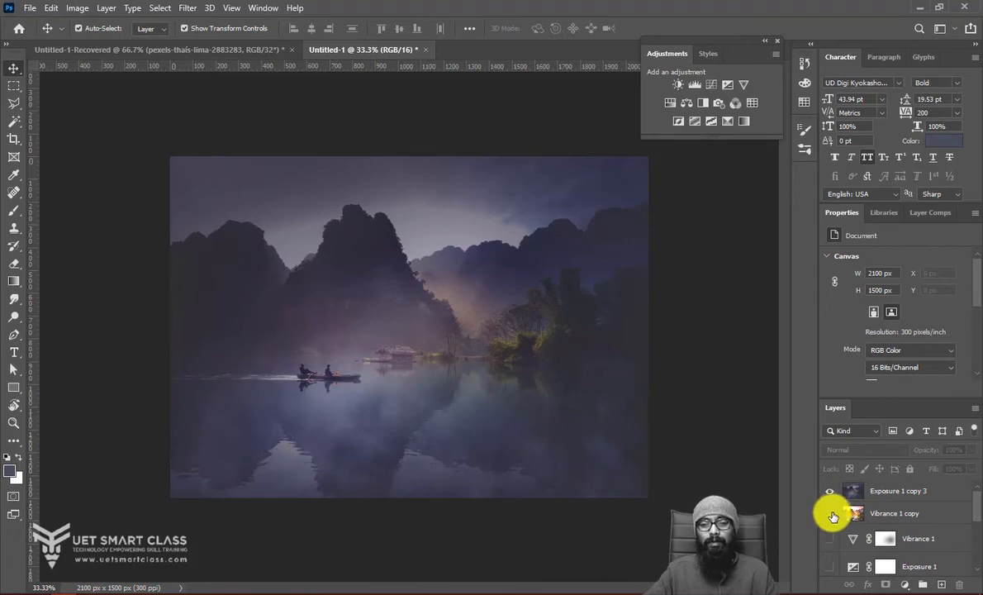
left_click(829, 491)
left_click(829, 491)
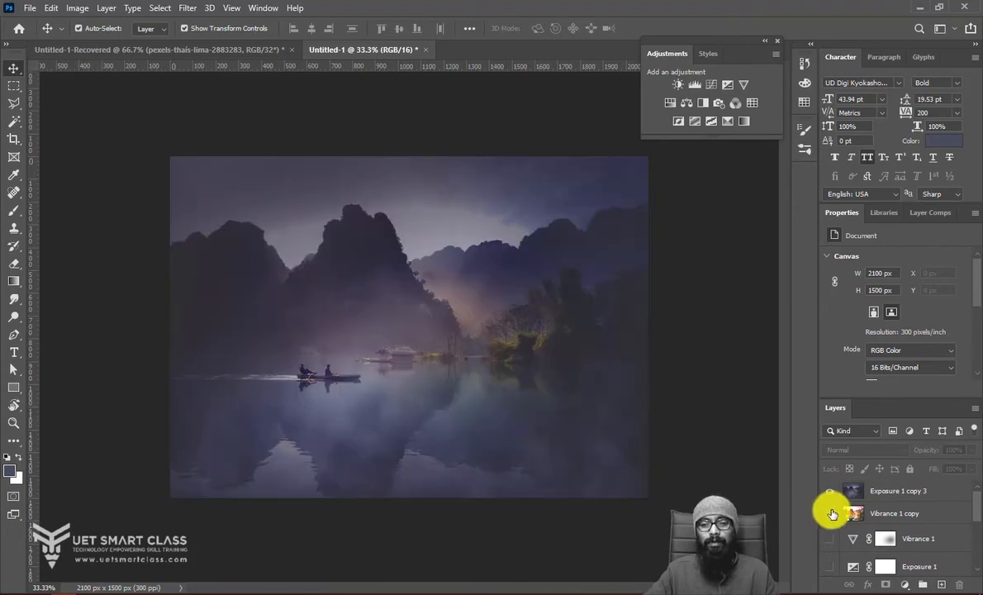
left_click(830, 491)
left_click(829, 514)
left_click(830, 514)
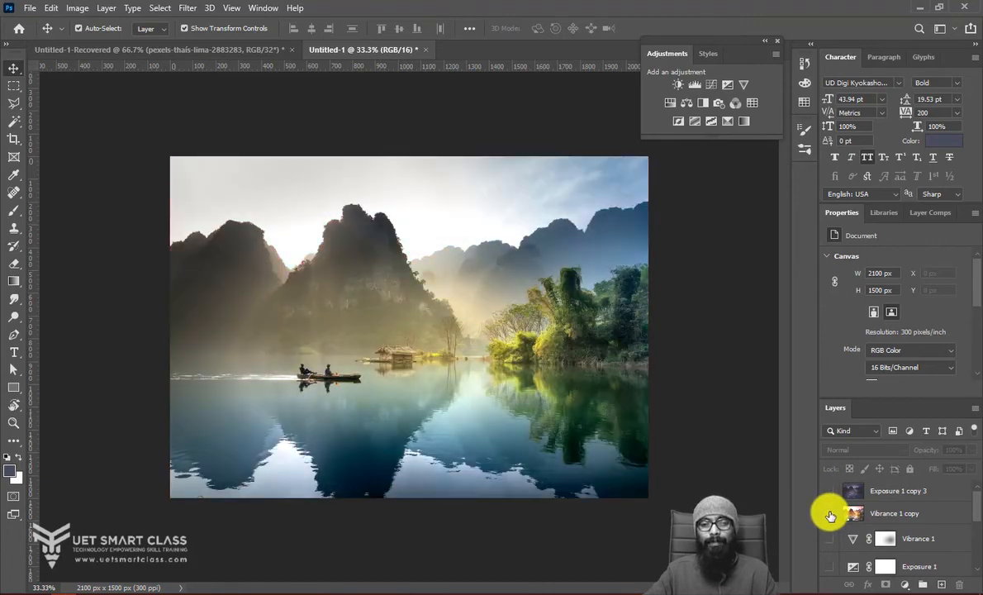
left_click(829, 514)
scroll(834, 515, "down", 5)
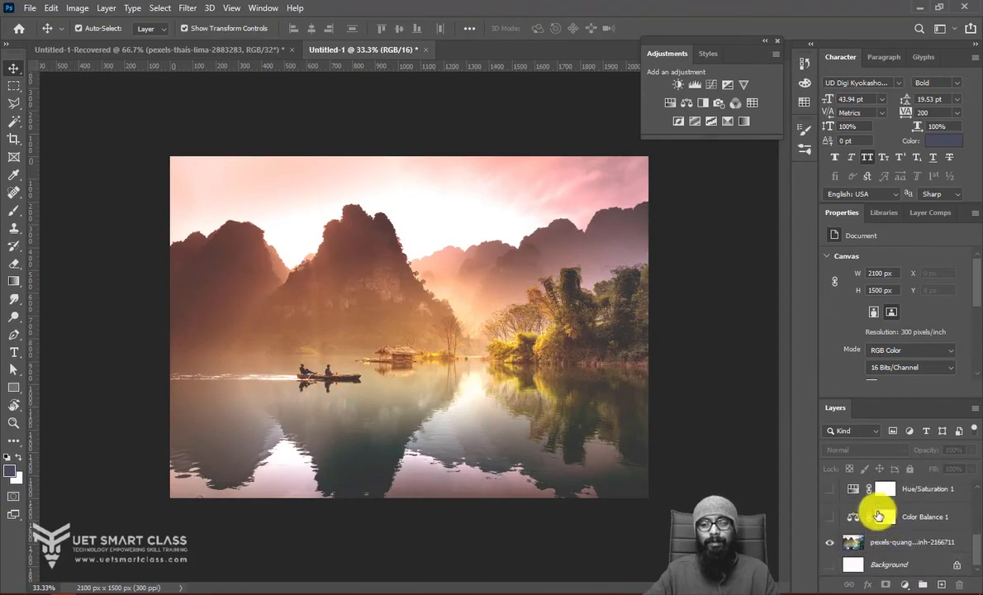
scroll(833, 514, "up", 5)
left_click(831, 514)
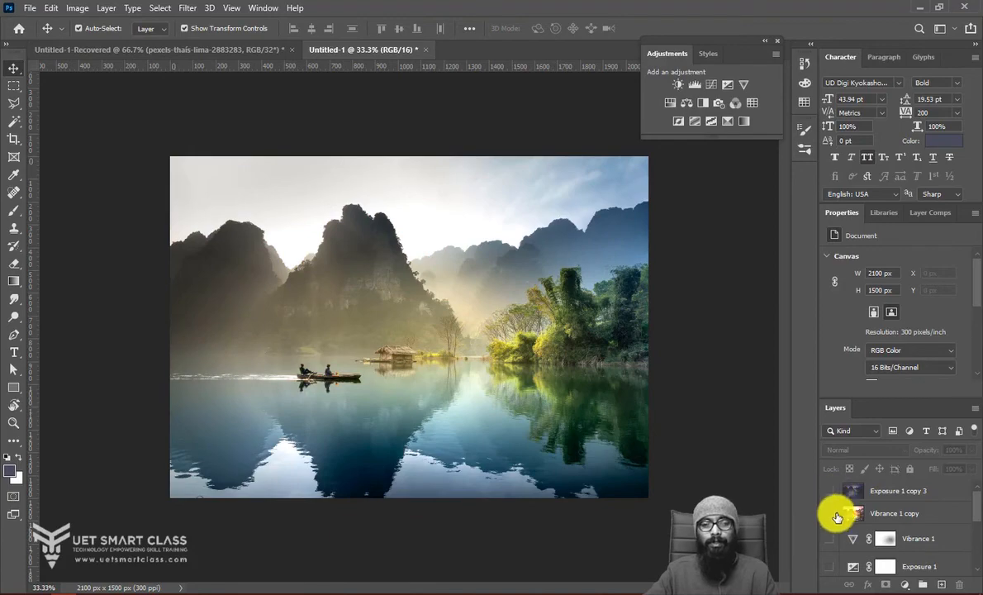
left_click(833, 513)
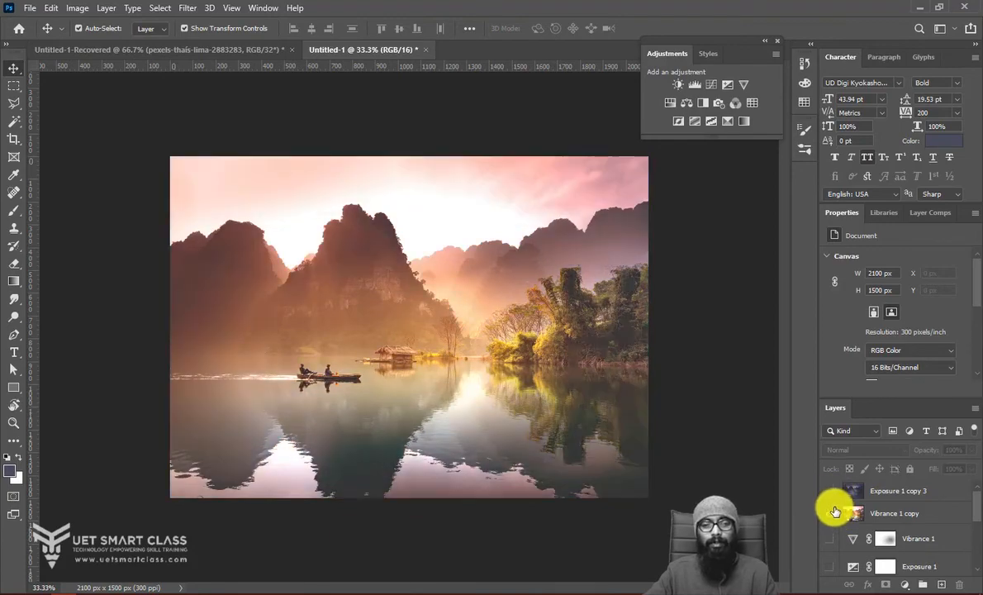
left_click(831, 498)
left_click(831, 498)
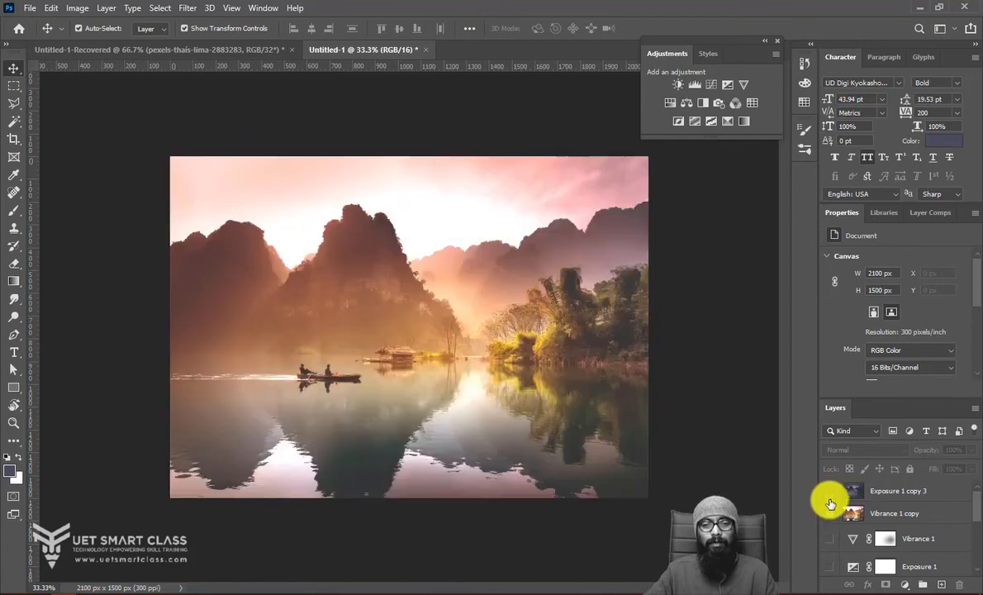
left_click(830, 513)
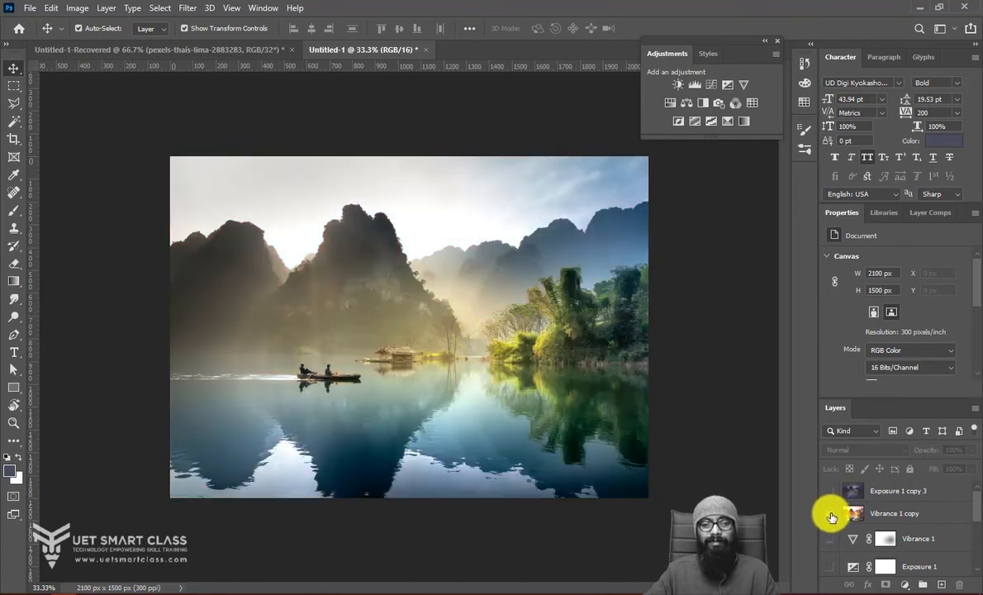
left_click(830, 513)
left_click(830, 497)
left_click(830, 498)
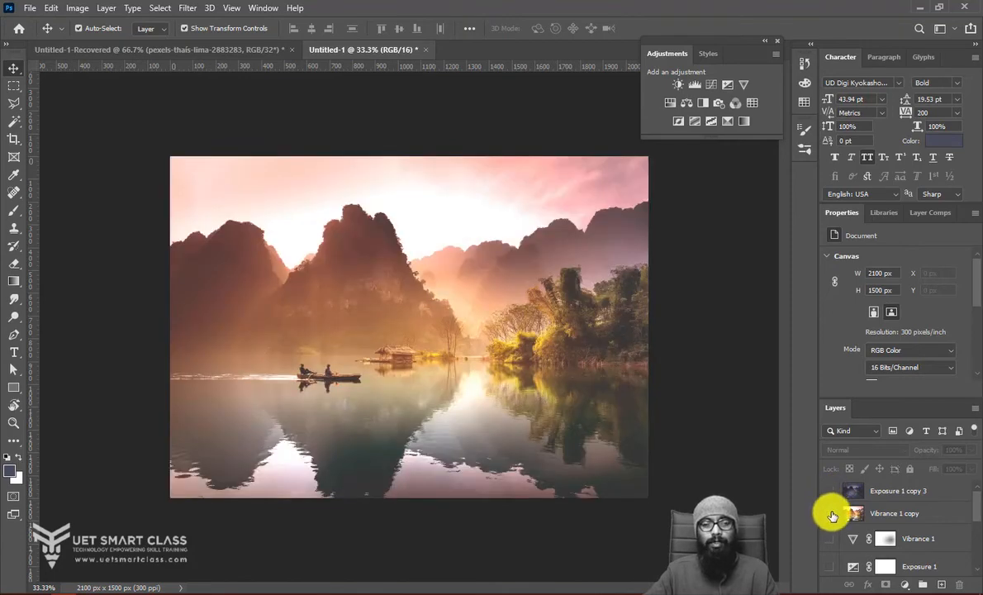
left_click(830, 512)
left_click(830, 512)
left_click(831, 497)
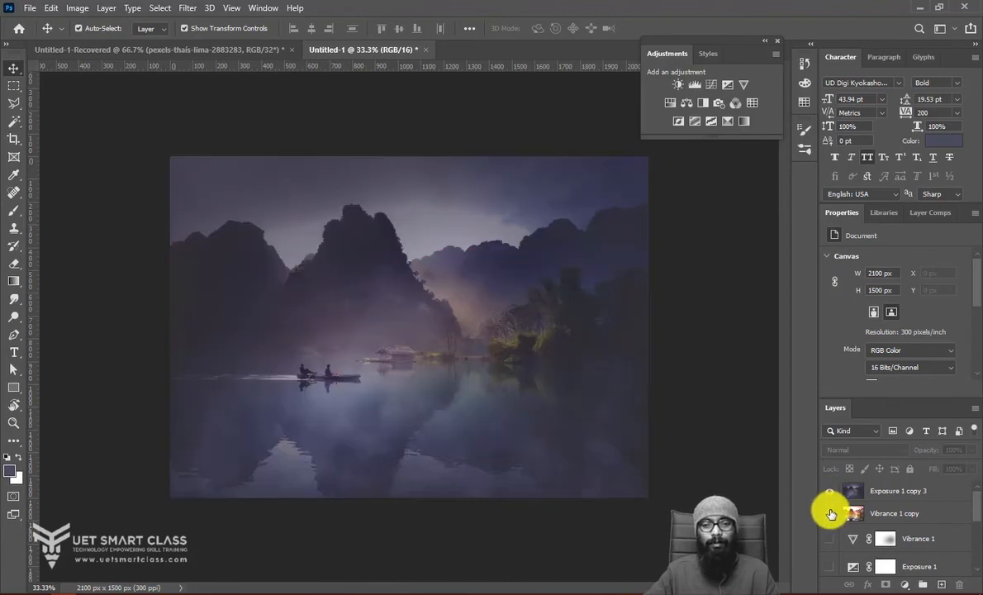
left_click(829, 513)
left_click(831, 493)
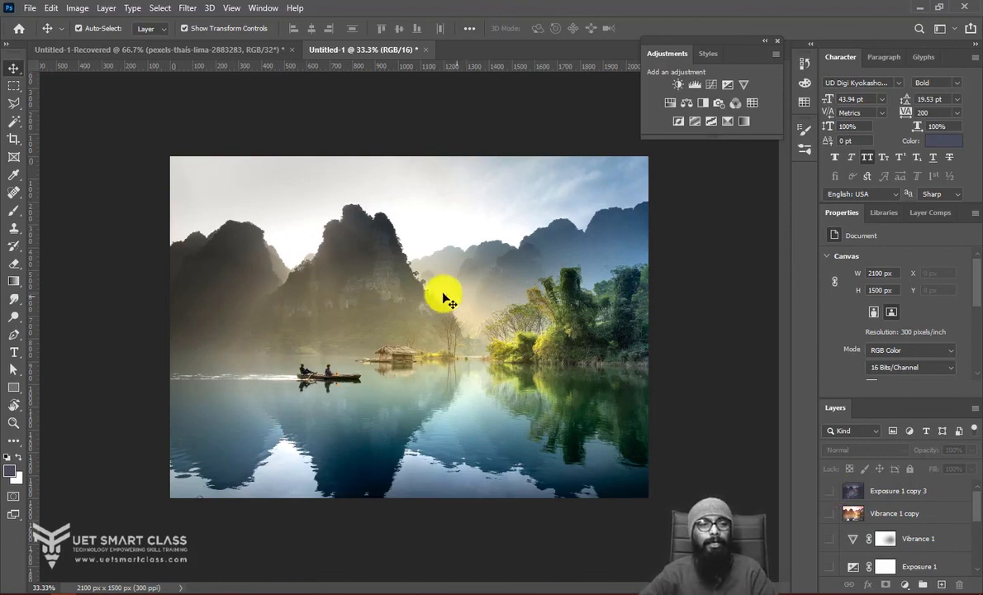
Show both combined grades and delete a full-height strip about 561 px wide from the dark blue layer along the photo's left edge
left_click(16, 86)
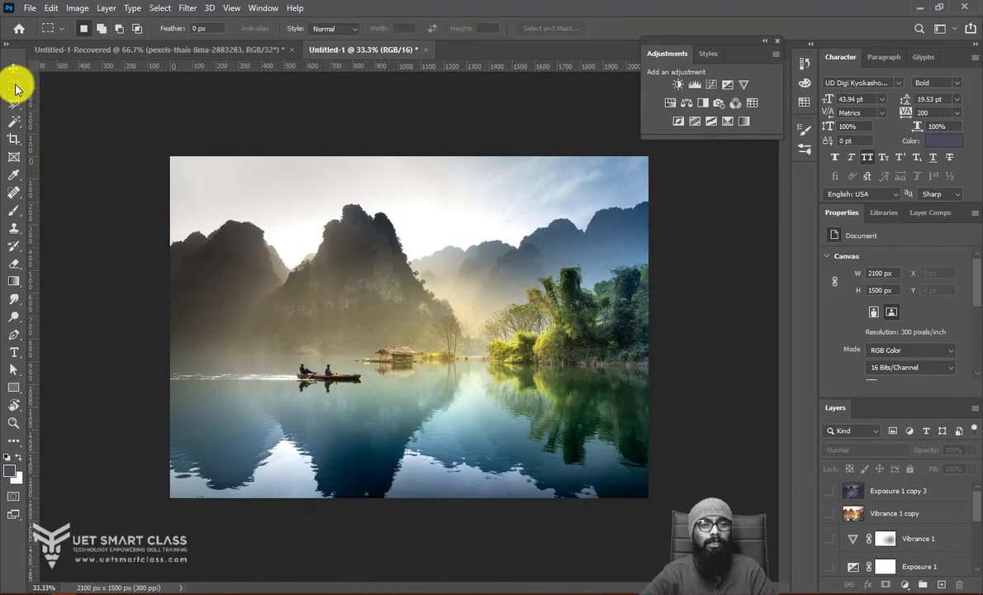
left_click(829, 513)
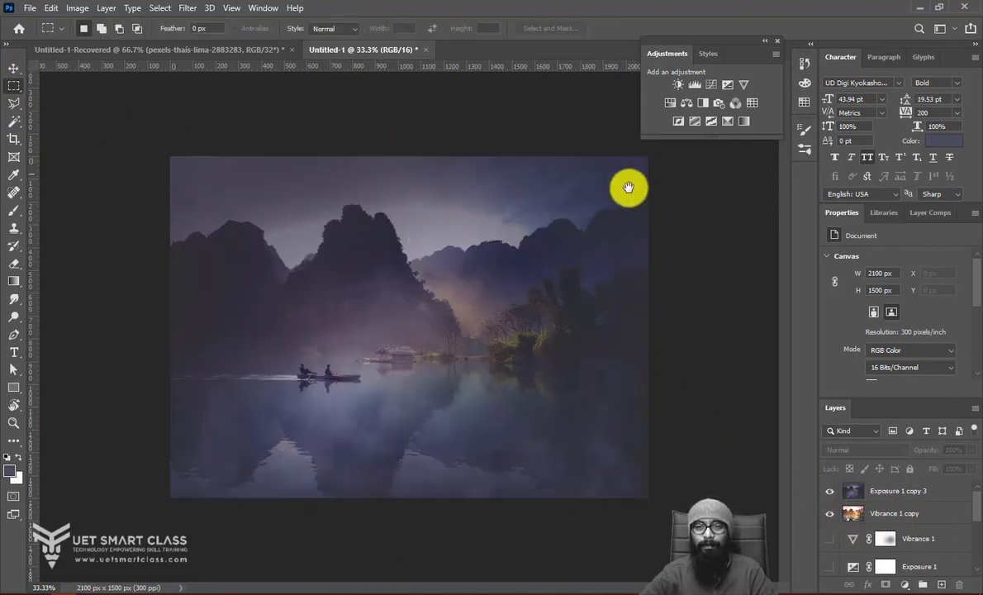
left_click_drag(173, 154, 297, 555)
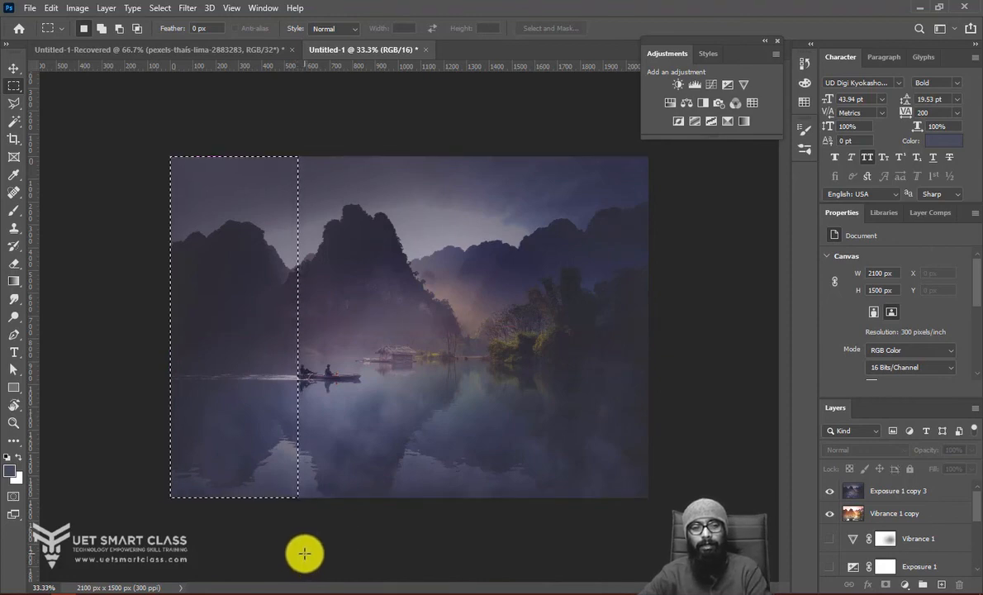
left_click(907, 491)
key("Delete")
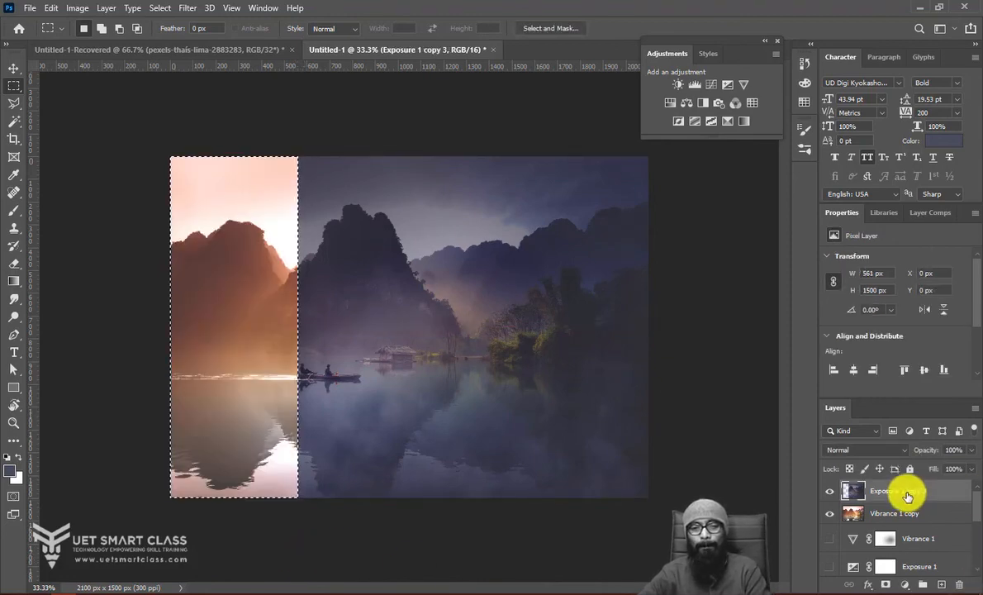
key("ctrl+d")
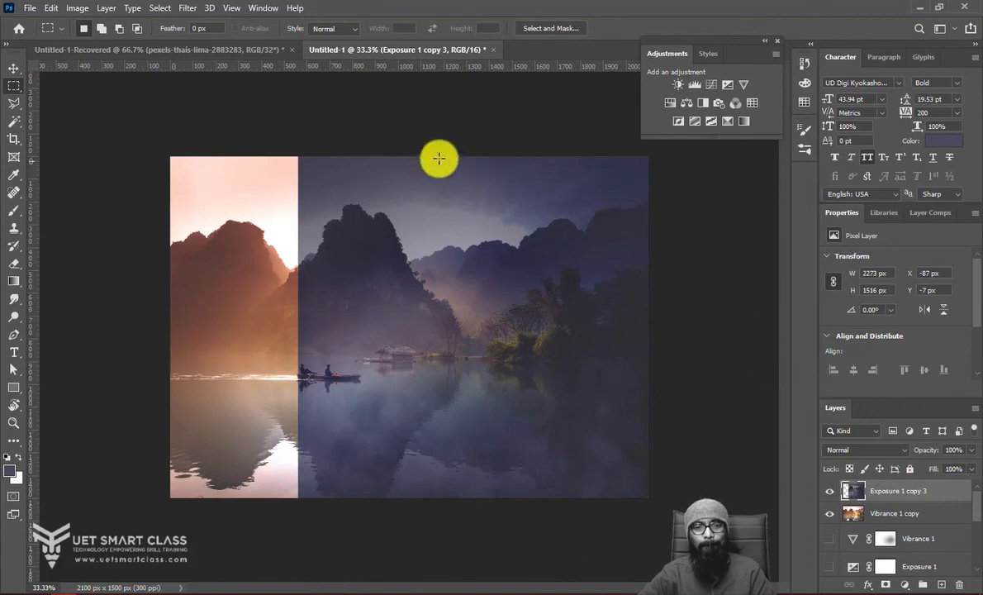
Delete a full-height strip about 707 px wide along the photo's right edge from both combined grade layers, and clear the selection
left_click_drag(487, 132, 780, 555)
left_click(881, 515)
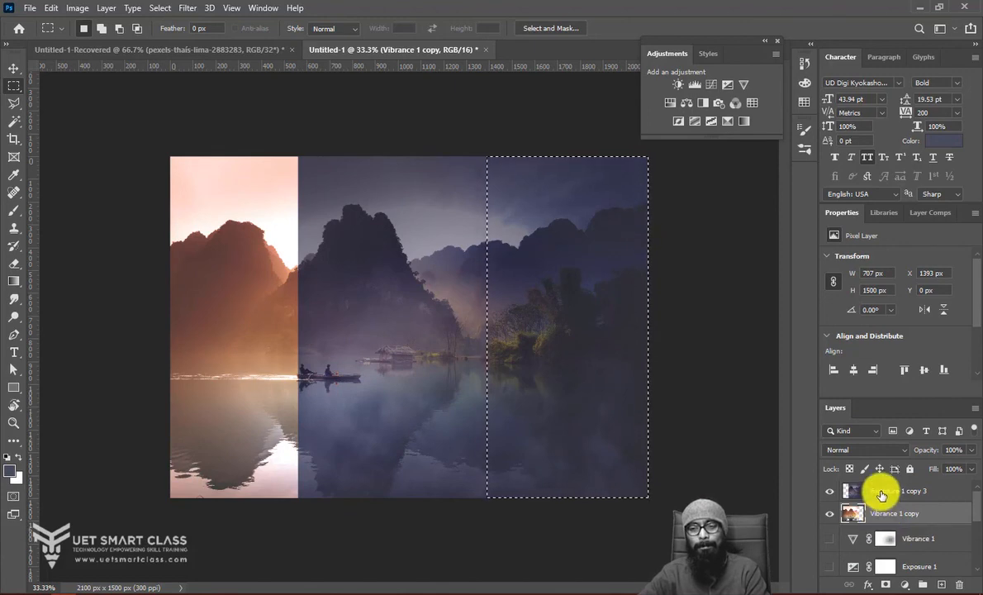
left_click(881, 495)
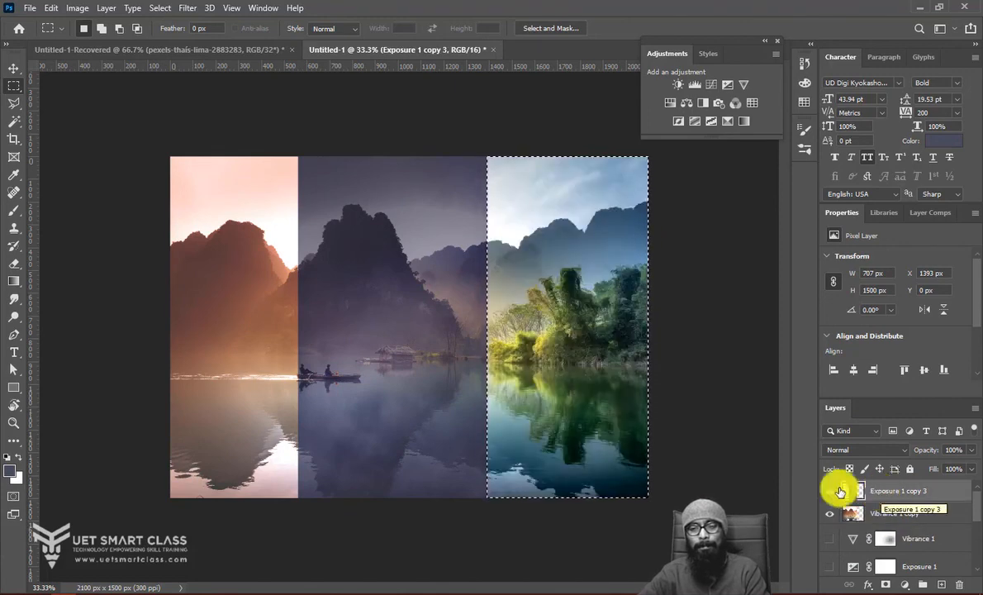
left_click(13, 68)
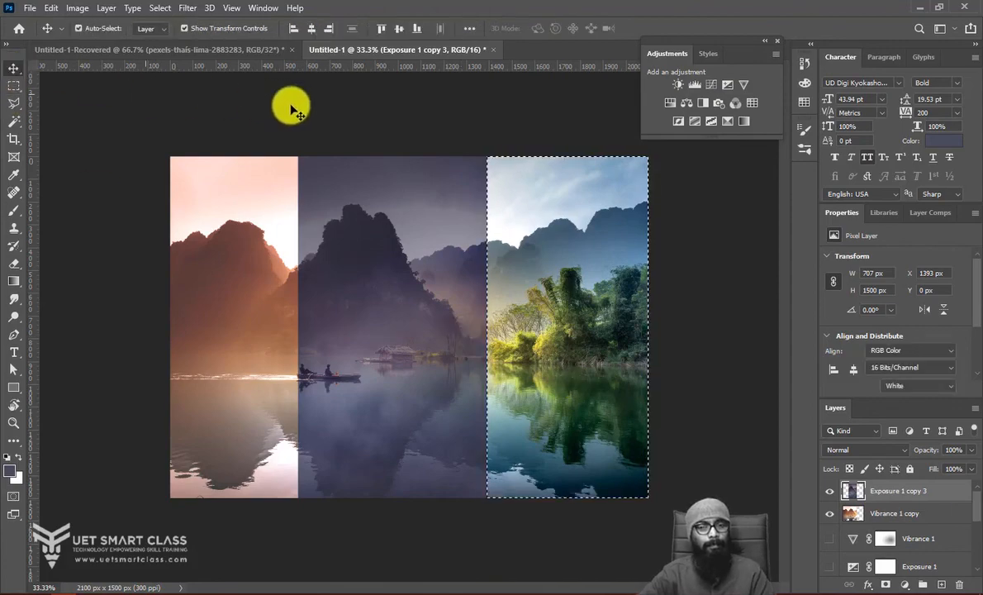
left_click(665, 260)
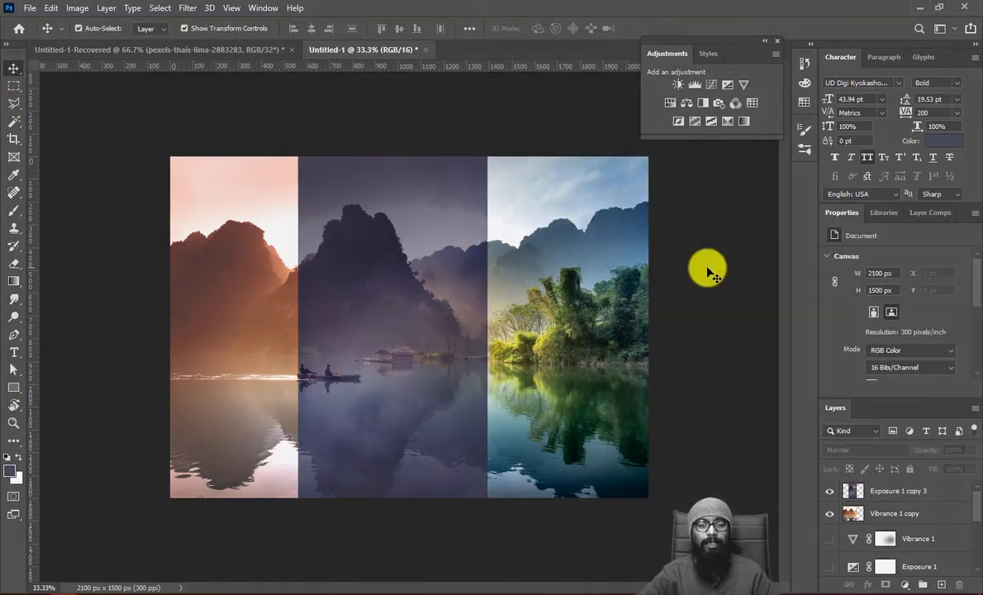